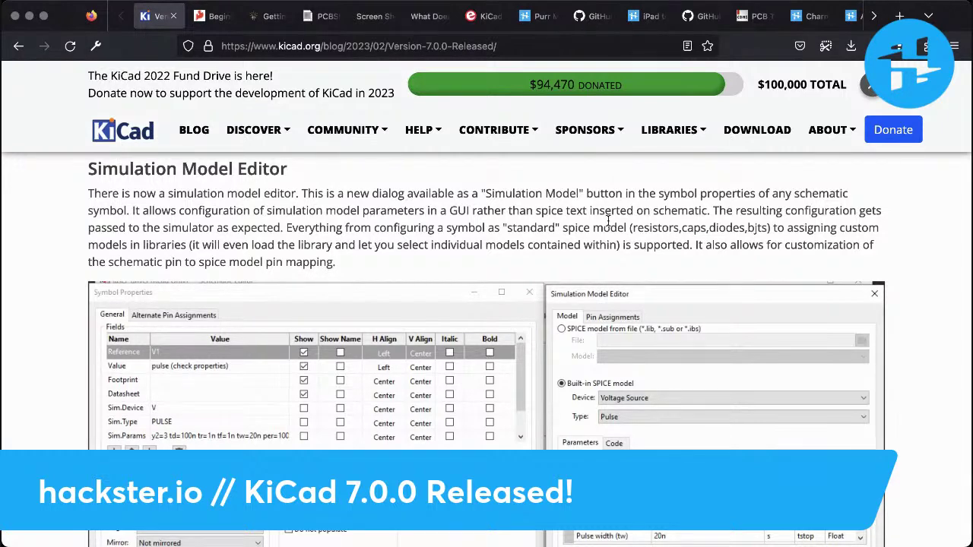
Highlight the Database Libraries sentences about external ODBC databases on three platforms
{"action": "scroll", "coordinate": [608, 220], "scroll_direction": "down", "scroll_amount": 1}
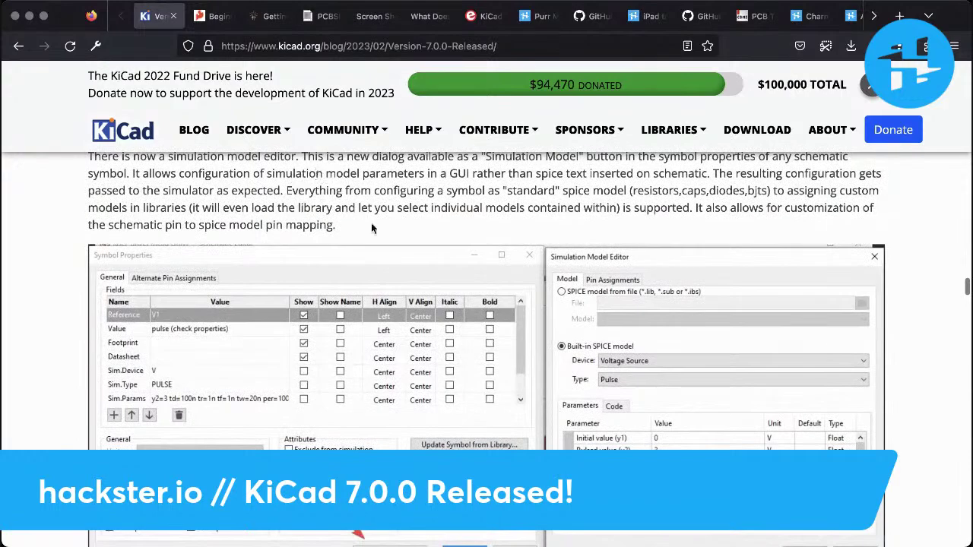
{"action": "scroll", "coordinate": [386, 261], "scroll_direction": "up", "scroll_amount": 2}
{"action": "scroll", "coordinate": [387, 261], "scroll_direction": "down", "scroll_amount": 10}
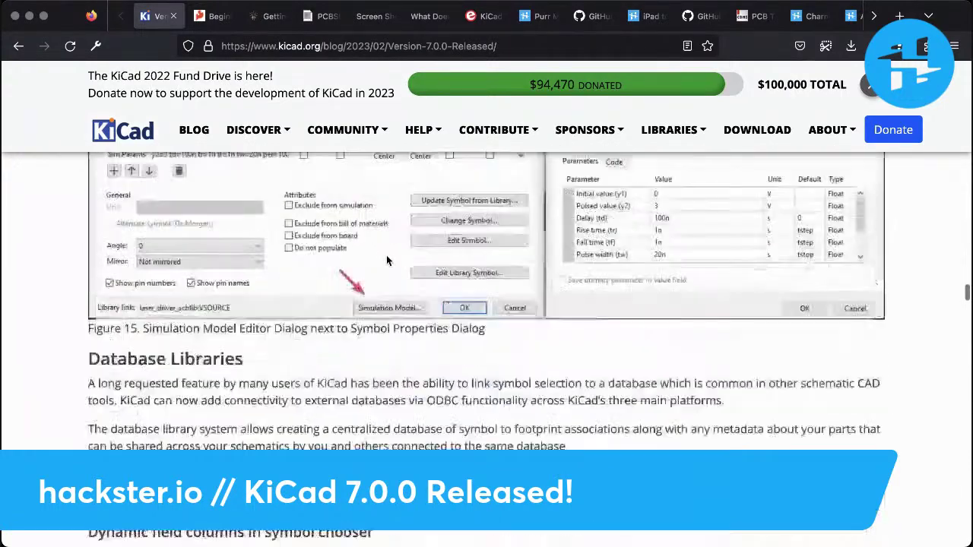
{"action": "scroll", "coordinate": [386, 261], "scroll_direction": "up", "scroll_amount": 1}
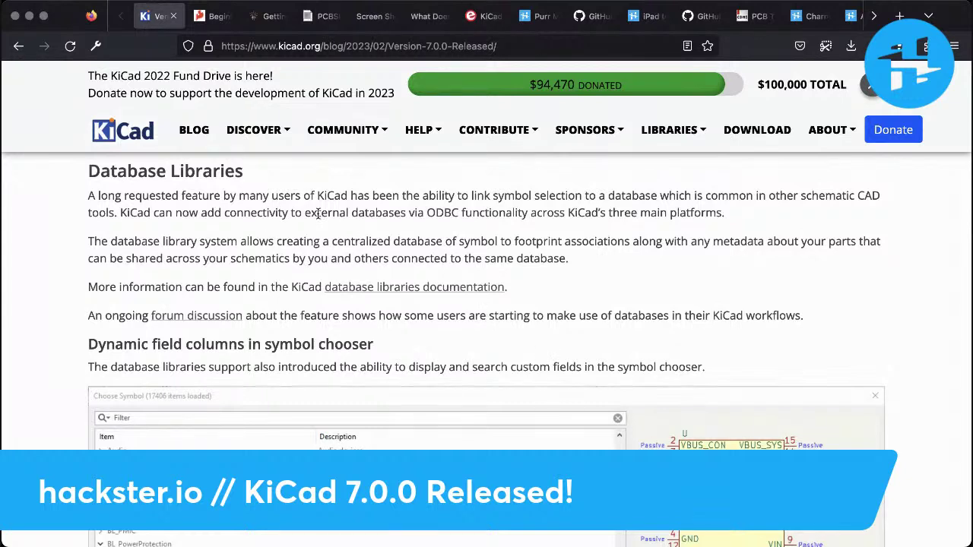
{"action": "left_click_drag", "start_coordinate": [326, 213], "coordinate": [511, 214]}
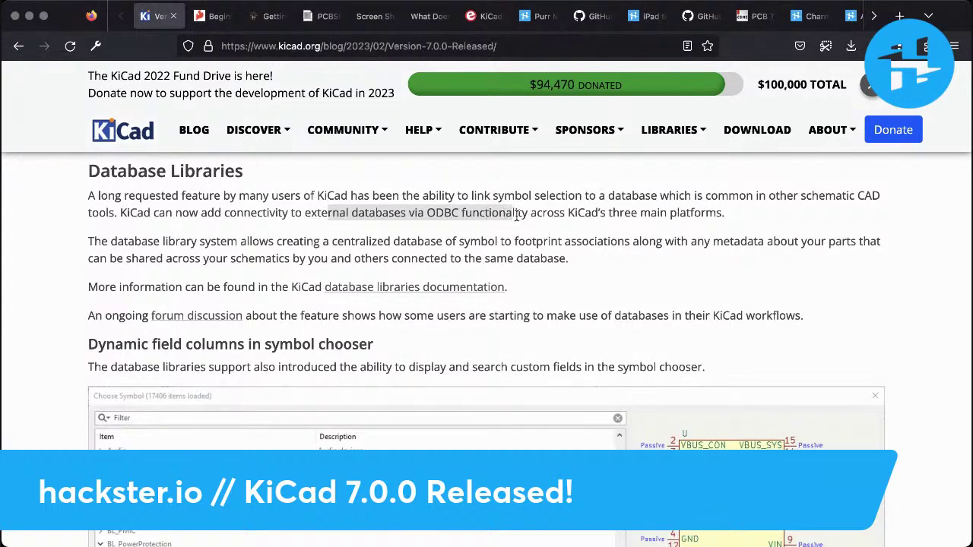
{"action": "left_click", "coordinate": [663, 213]}
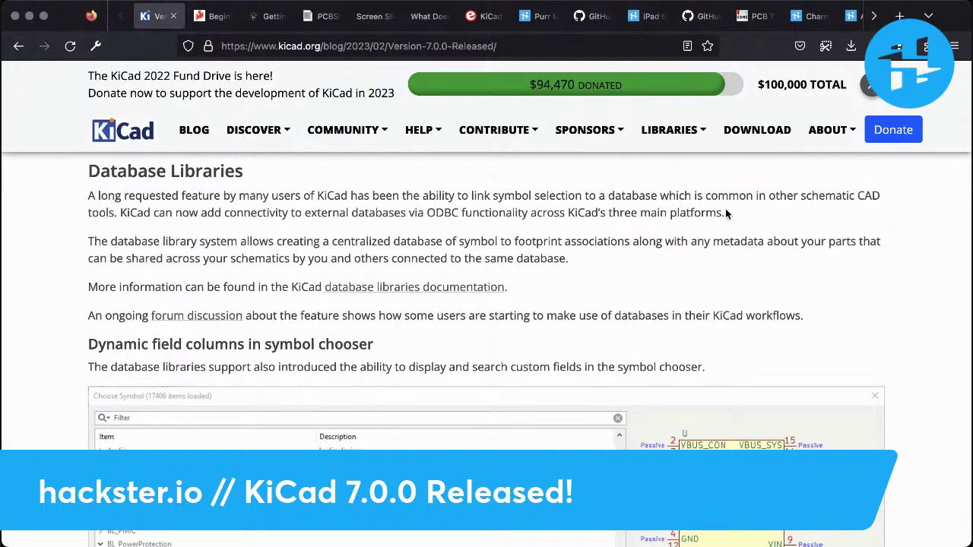
{"action": "left_click_drag", "start_coordinate": [726, 214], "coordinate": [426, 213]}
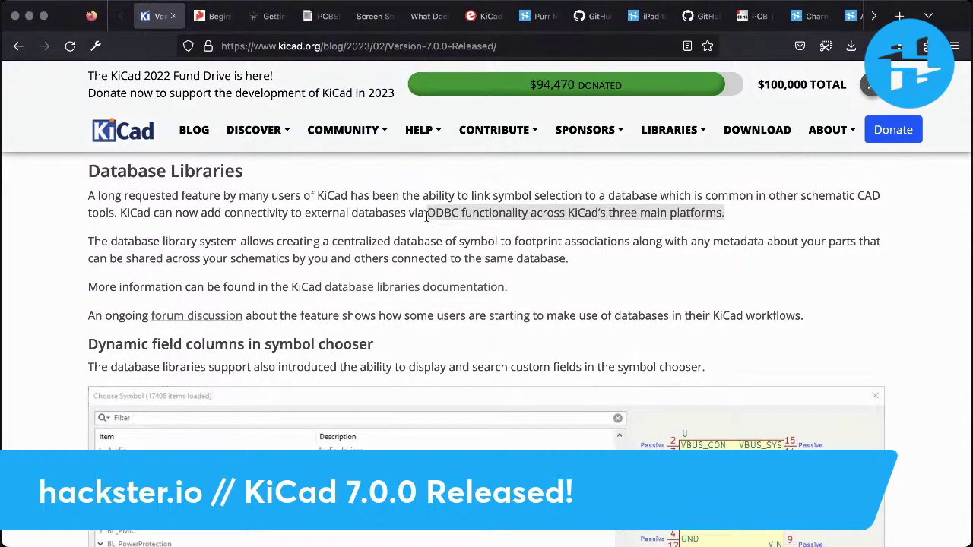
{"action": "left_click", "coordinate": [631, 253]}
Scroll past the symbol chooser columns notes down to the Hyperlinks on Schematics heading
{"action": "scroll", "coordinate": [552, 279], "scroll_direction": "down", "scroll_amount": 2}
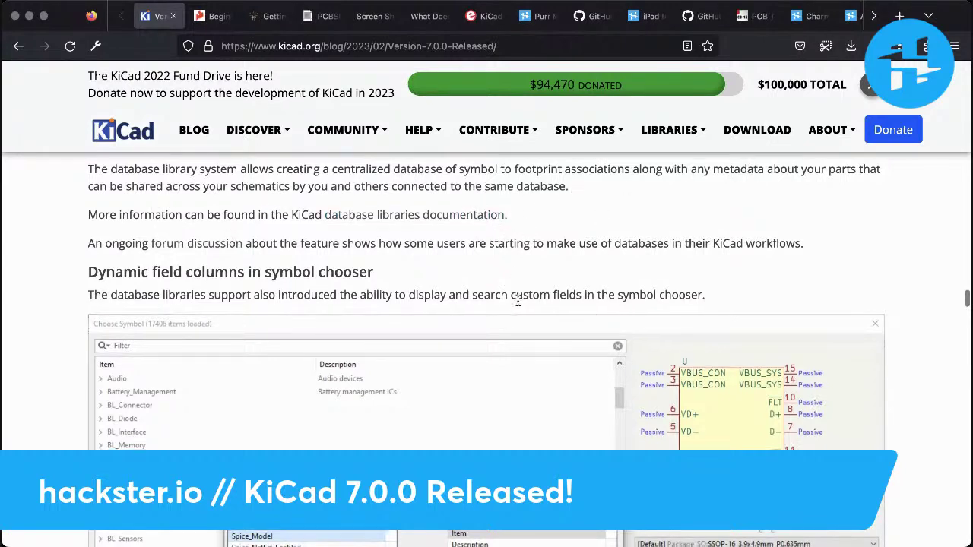
{"action": "scroll", "coordinate": [509, 273], "scroll_direction": "down", "scroll_amount": 3}
{"action": "scroll", "coordinate": [518, 306], "scroll_direction": "up", "scroll_amount": 5}
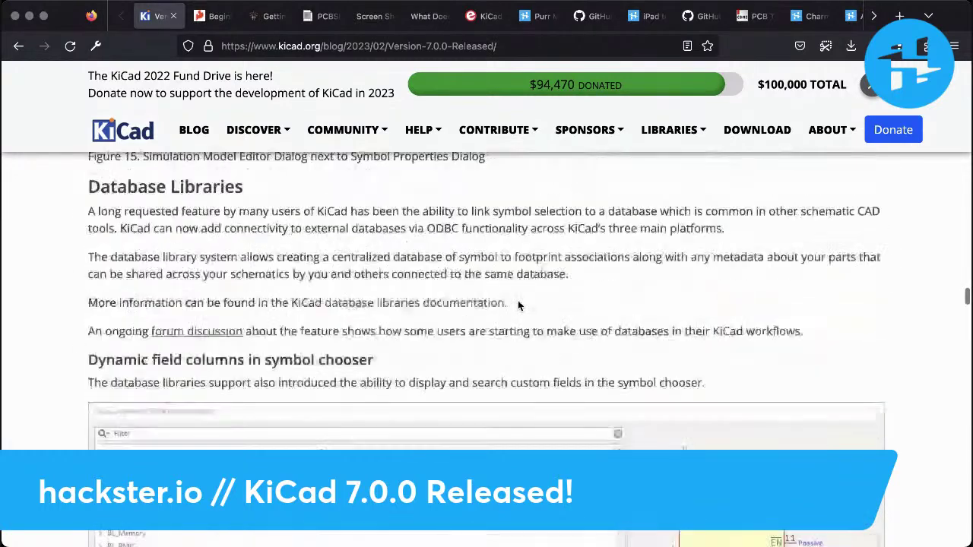
{"action": "scroll", "coordinate": [519, 306], "scroll_direction": "down", "scroll_amount": 2}
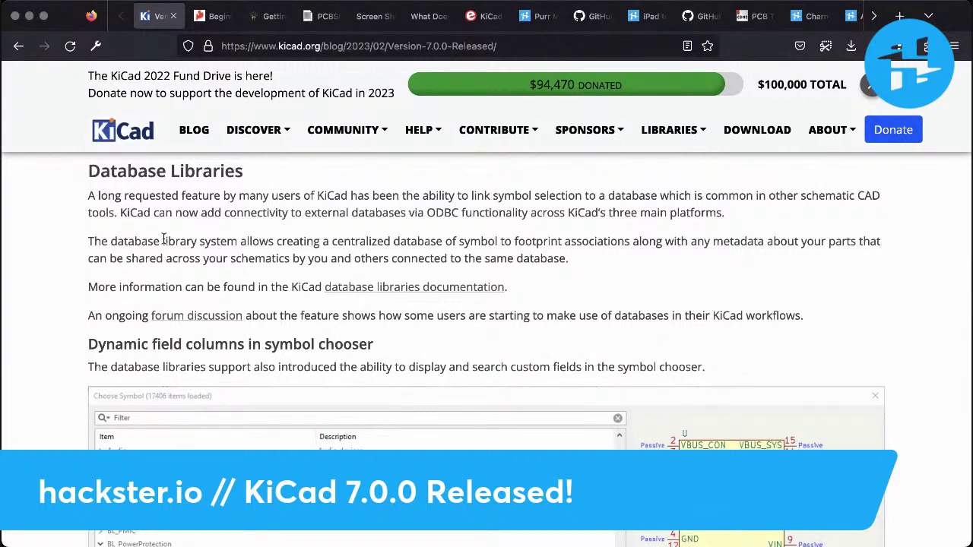
{"action": "scroll", "coordinate": [163, 239], "scroll_direction": "down", "scroll_amount": 3}
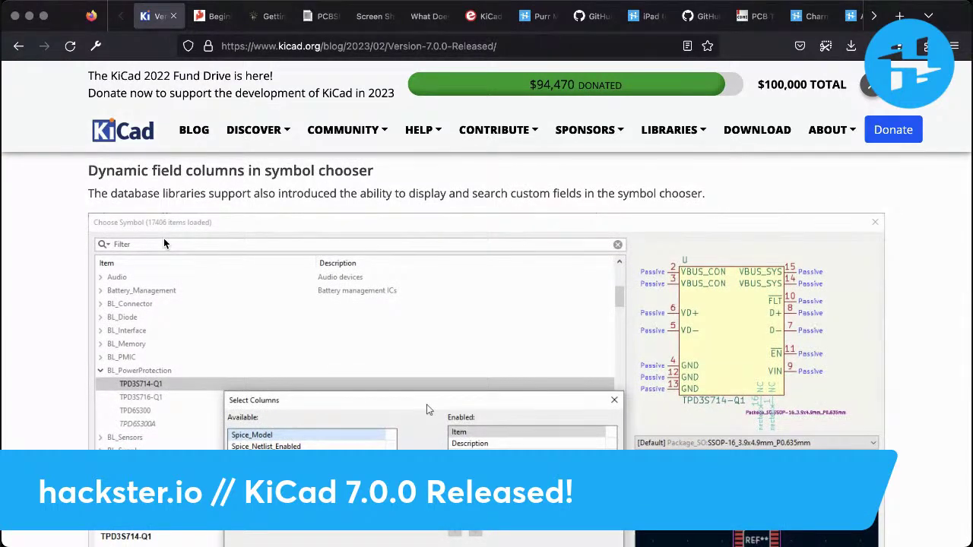
{"action": "scroll", "coordinate": [163, 243], "scroll_direction": "down", "scroll_amount": 1}
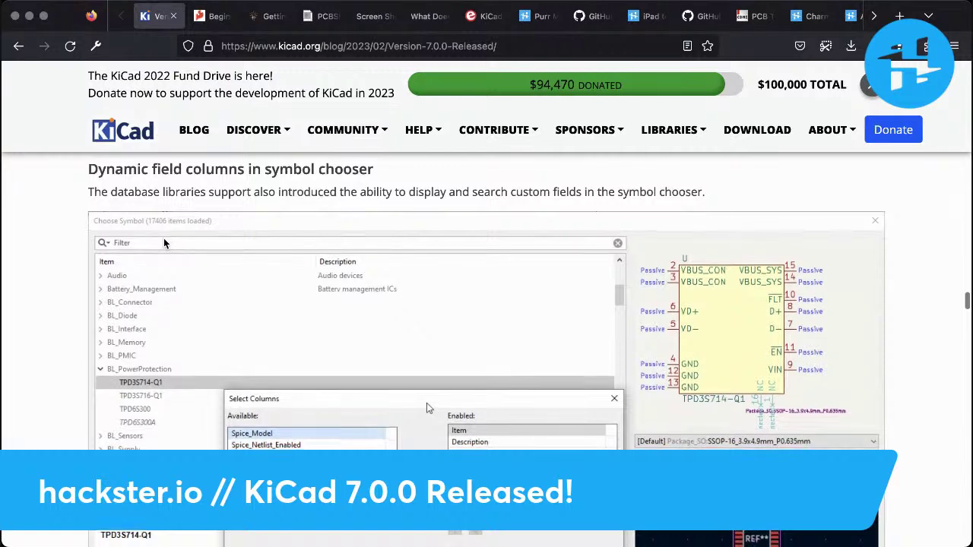
{"action": "scroll", "coordinate": [163, 244], "scroll_direction": "down", "scroll_amount": 5}
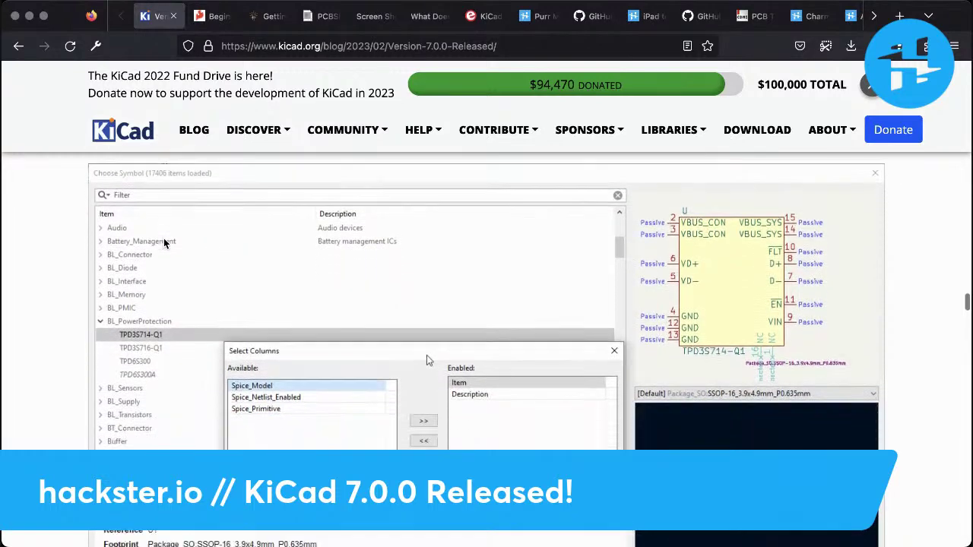
{"action": "scroll", "coordinate": [47, 389], "scroll_direction": "down", "scroll_amount": 2}
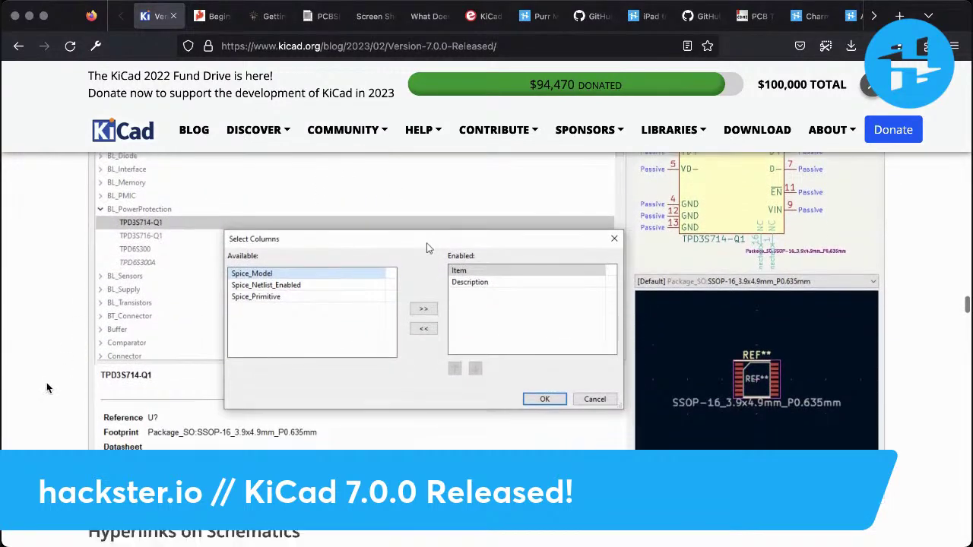
{"action": "scroll", "coordinate": [47, 388], "scroll_direction": "down", "scroll_amount": 10}
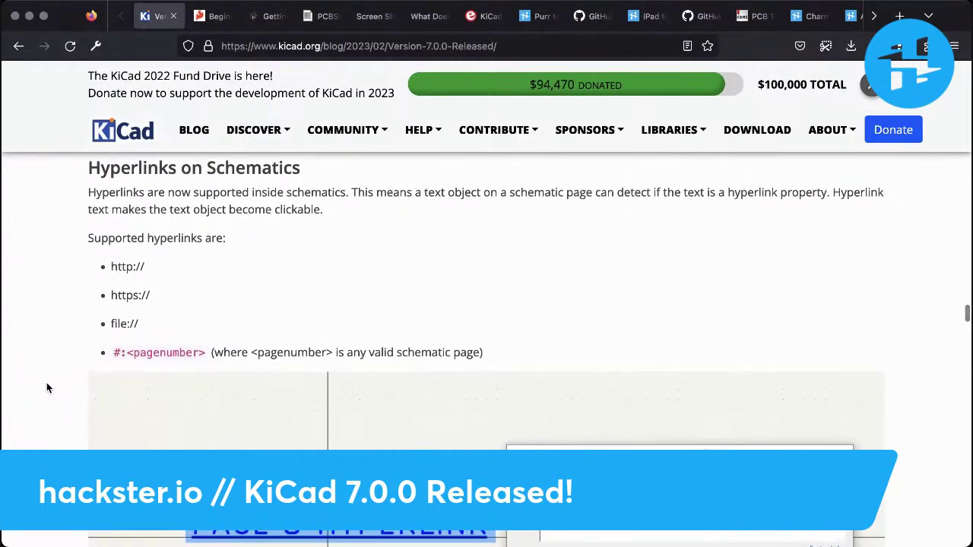
{"action": "triple_click", "coordinate": [310, 192]}
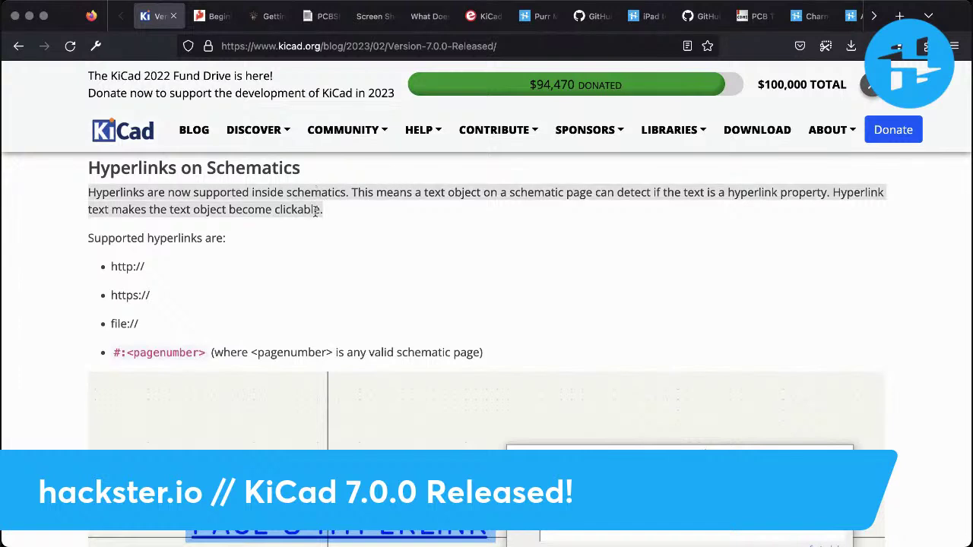
{"action": "left_click", "coordinate": [310, 192]}
{"action": "left_click_drag", "start_coordinate": [140, 268], "coordinate": [111, 267]}
{"action": "left_click", "coordinate": [120, 267]}
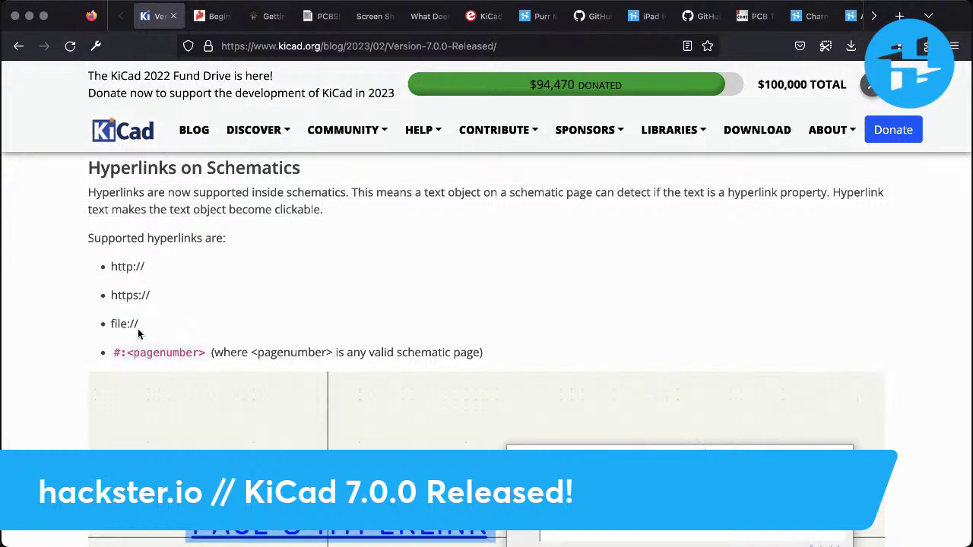
Highlight the file:// list item and the word pagenumber in the link list
{"action": "scroll", "coordinate": [138, 327], "scroll_direction": "down", "scroll_amount": 2}
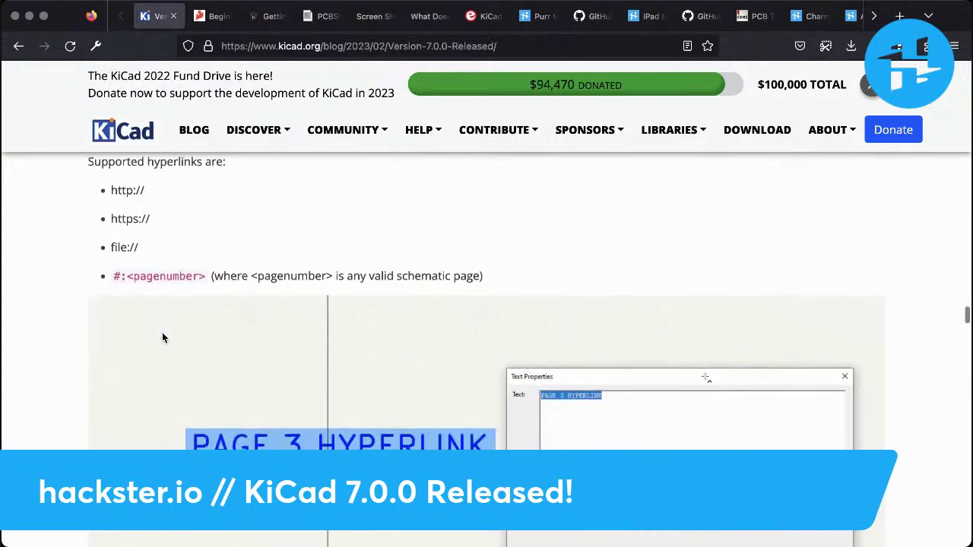
{"action": "scroll", "coordinate": [180, 262], "scroll_direction": "up", "scroll_amount": 1}
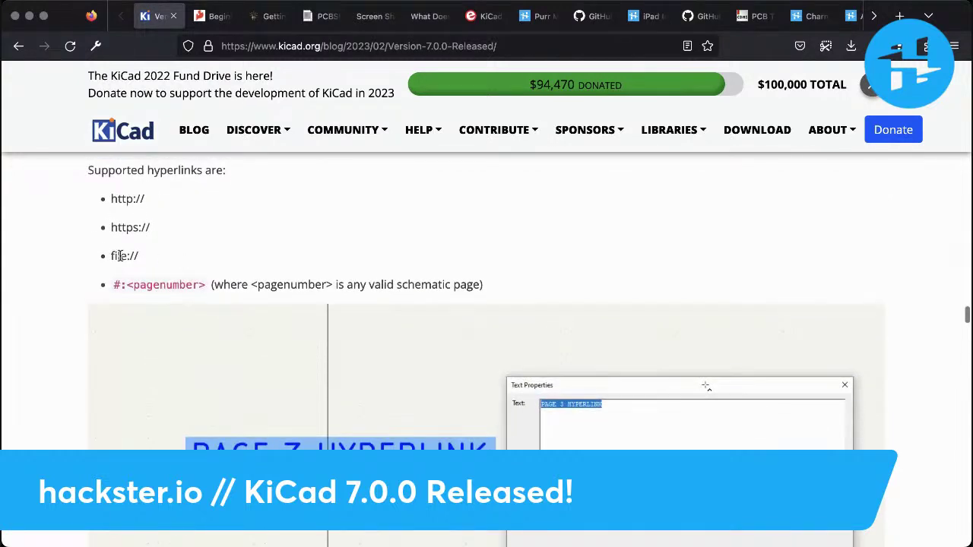
{"action": "triple_click", "coordinate": [144, 256]}
{"action": "left_click", "coordinate": [170, 256]}
{"action": "double_click", "coordinate": [175, 288]}
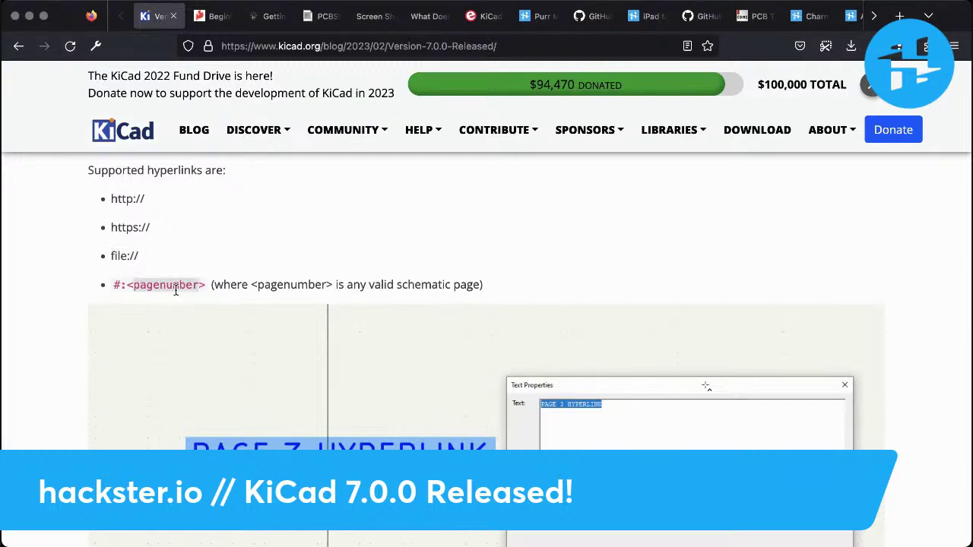
{"action": "left_click", "coordinate": [238, 287]}
Scroll past PDF Bookmarks and the Embedded Symbol Information figure to PDF Hyperlinks
{"action": "scroll", "coordinate": [276, 351], "scroll_direction": "down", "scroll_amount": 1}
{"action": "scroll", "coordinate": [275, 350], "scroll_direction": "up", "scroll_amount": 3}
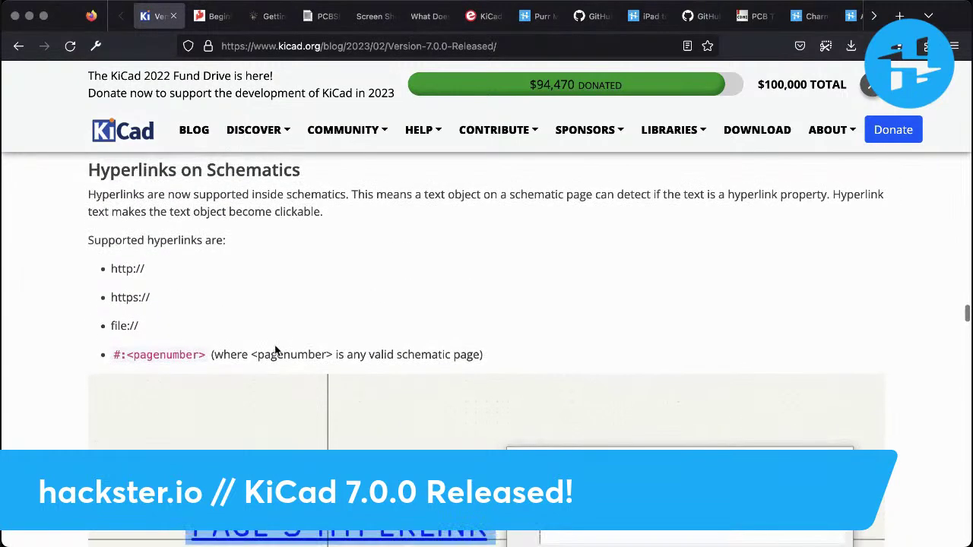
{"action": "scroll", "coordinate": [275, 349], "scroll_direction": "down", "scroll_amount": 8}
{"action": "scroll", "coordinate": [275, 351], "scroll_direction": "down", "scroll_amount": 7}
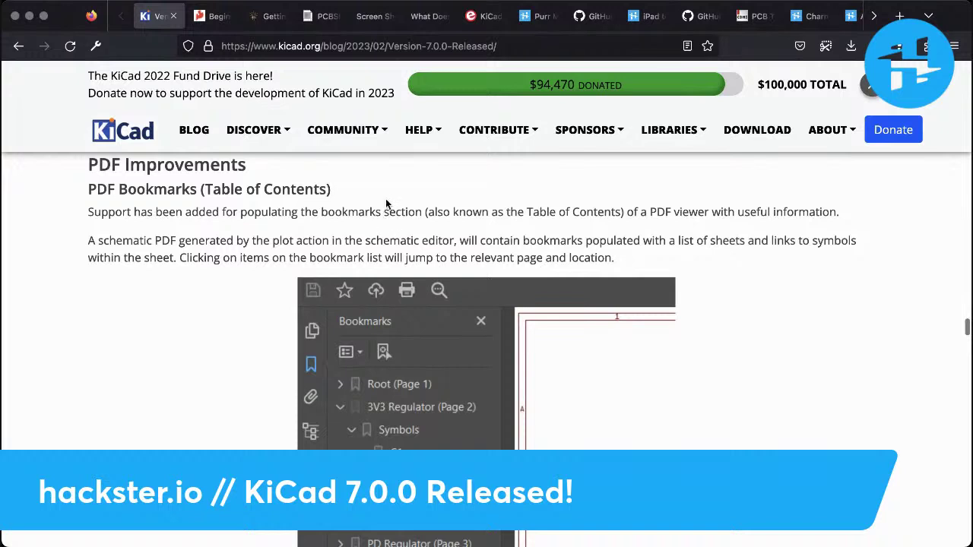
{"action": "scroll", "coordinate": [535, 379], "scroll_direction": "down", "scroll_amount": 5}
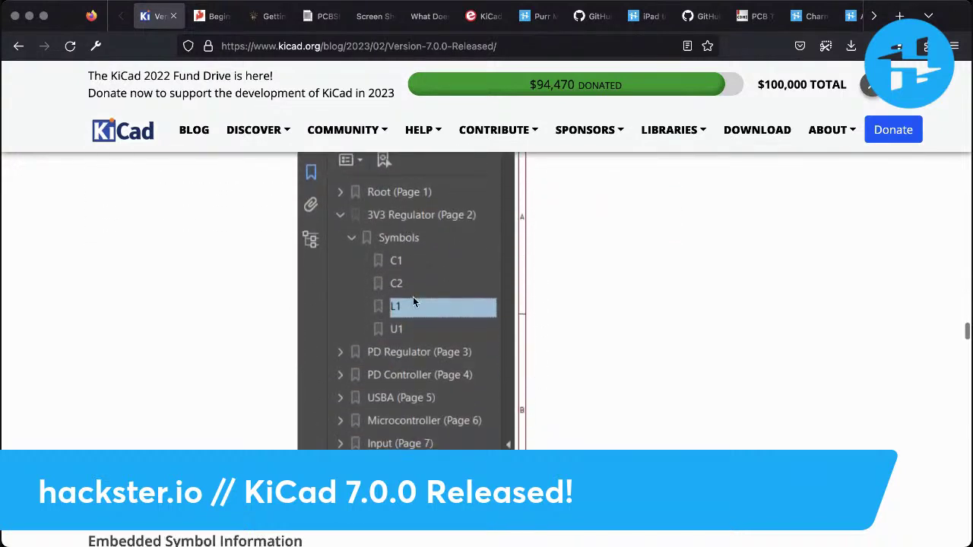
{"action": "scroll", "coordinate": [429, 398], "scroll_direction": "down", "scroll_amount": 4}
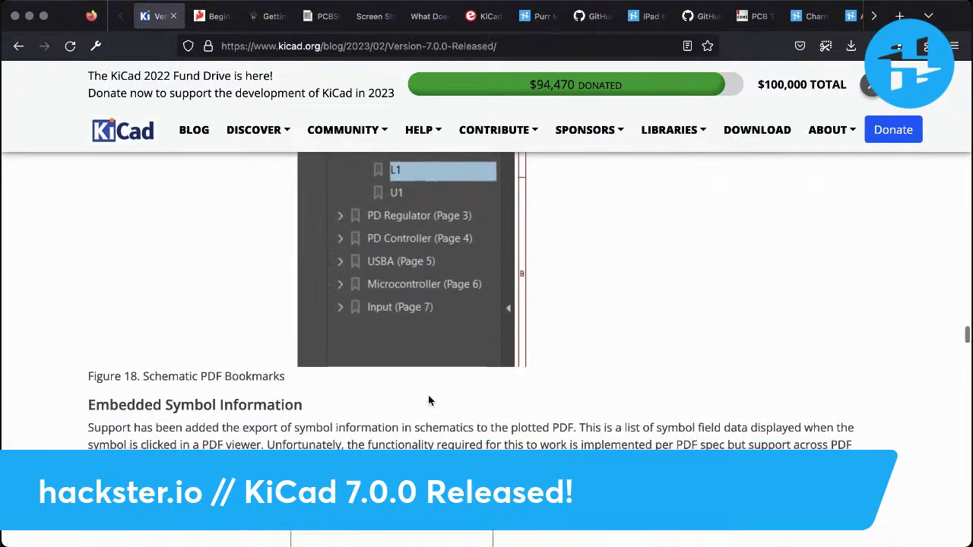
{"action": "scroll", "coordinate": [430, 398], "scroll_direction": "up", "scroll_amount": 4}
{"action": "scroll", "coordinate": [429, 401], "scroll_direction": "up", "scroll_amount": 6}
{"action": "scroll", "coordinate": [430, 399], "scroll_direction": "down", "scroll_amount": 15}
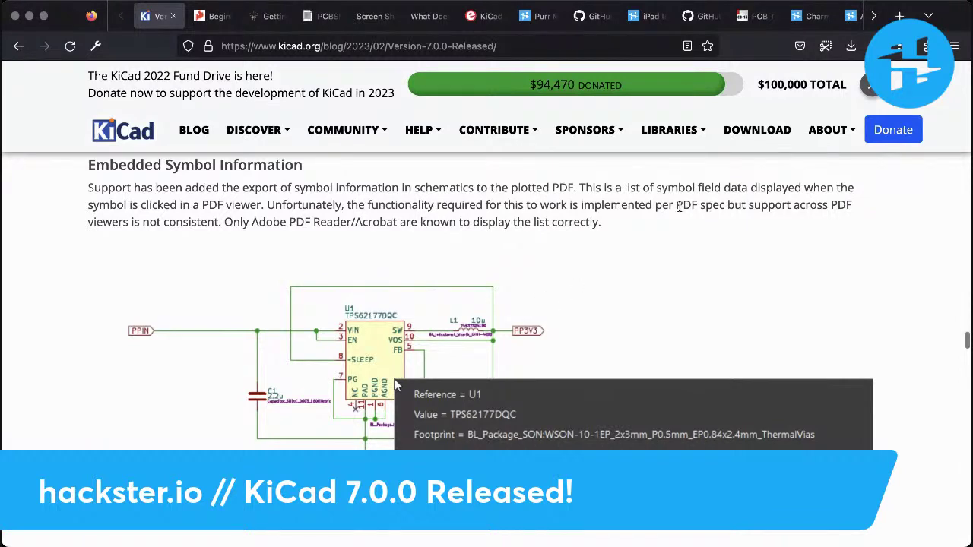
Highlight the note on inconsistent PDF viewer support, then continue to Board and Footprint Editors
{"action": "left_click_drag", "start_coordinate": [677, 205], "coordinate": [680, 218]}
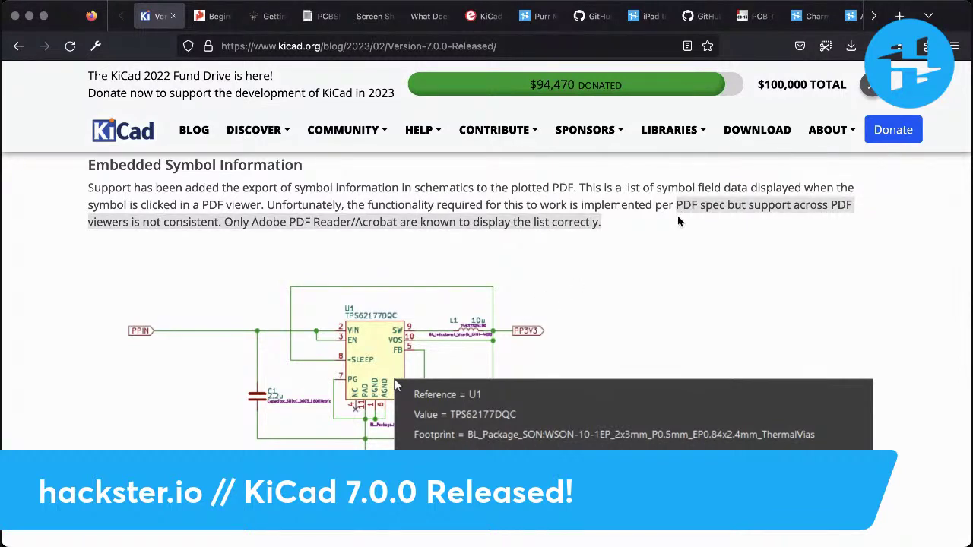
{"action": "left_click", "coordinate": [636, 224]}
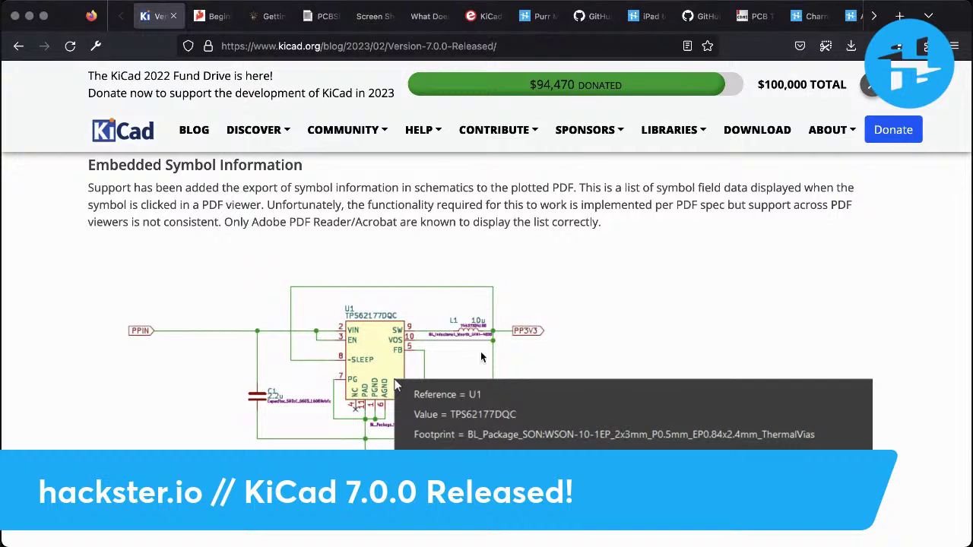
{"action": "scroll", "coordinate": [487, 304], "scroll_direction": "down", "scroll_amount": 3}
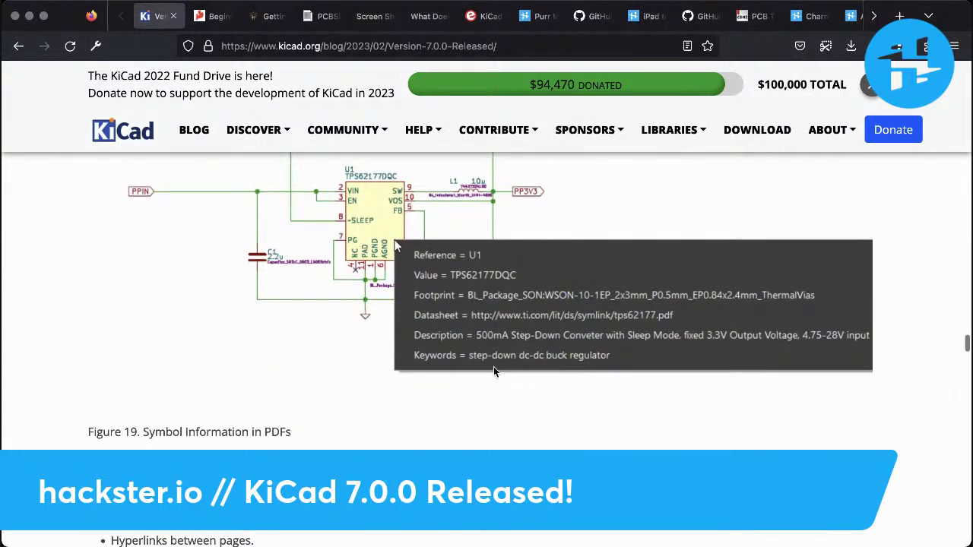
{"action": "scroll", "coordinate": [513, 285], "scroll_direction": "down", "scroll_amount": 5}
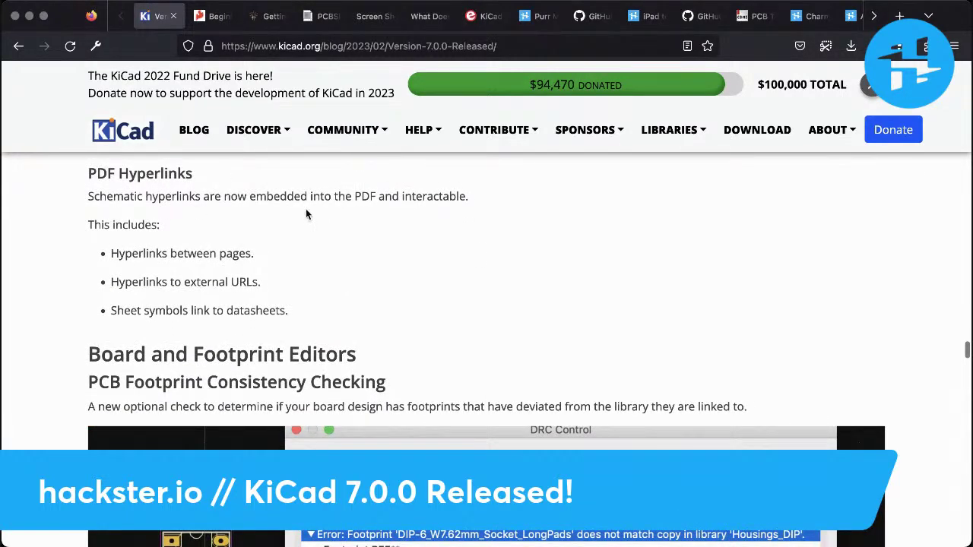
Scroll down past Figure 20 to the Ignored DRC Tests Tab screenshot
{"action": "scroll", "coordinate": [401, 322], "scroll_direction": "down", "scroll_amount": 3}
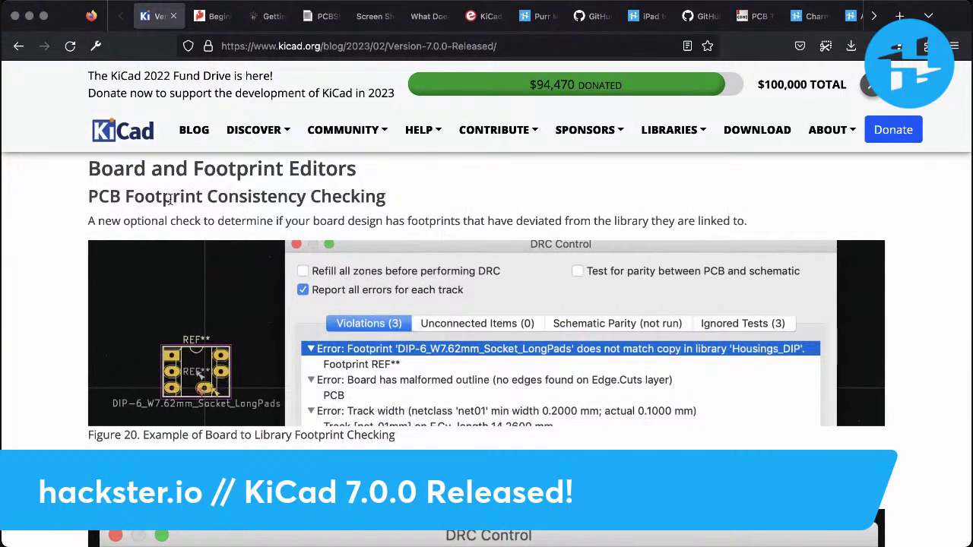
{"action": "scroll", "coordinate": [418, 307], "scroll_direction": "down", "scroll_amount": 1}
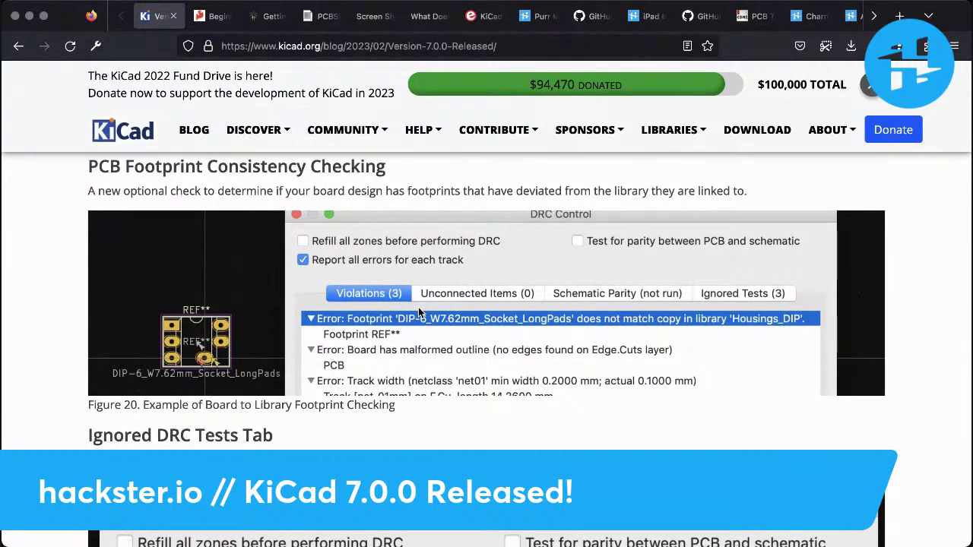
{"action": "scroll", "coordinate": [418, 307], "scroll_direction": "up", "scroll_amount": 1}
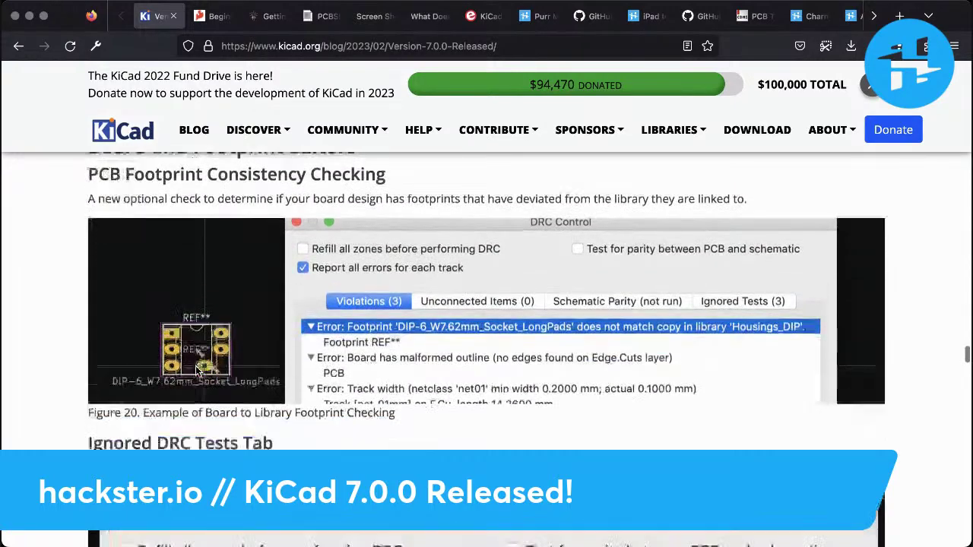
{"action": "scroll", "coordinate": [195, 366], "scroll_direction": "up", "scroll_amount": 5, "text": "ctrl"}
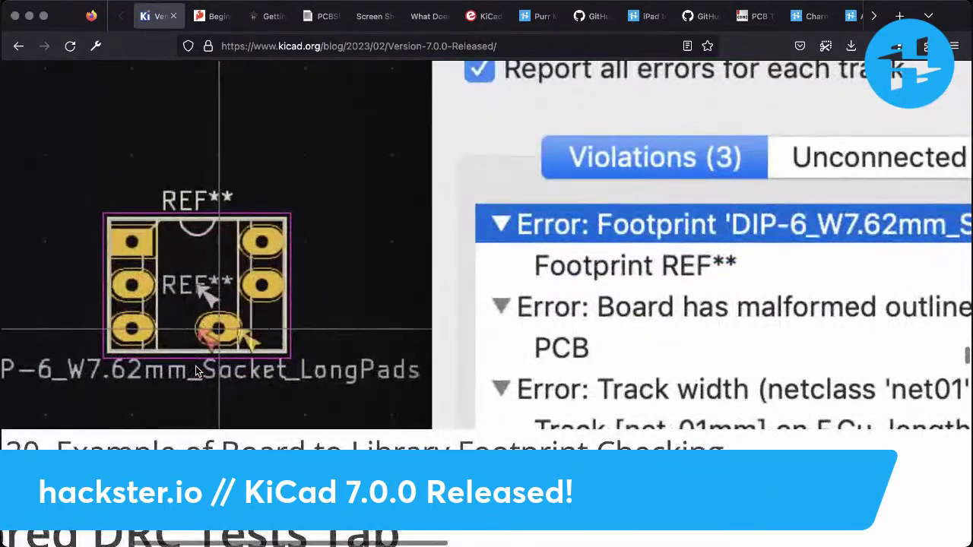
{"action": "scroll", "coordinate": [196, 367], "scroll_direction": "down", "scroll_amount": 5, "text": "ctrl"}
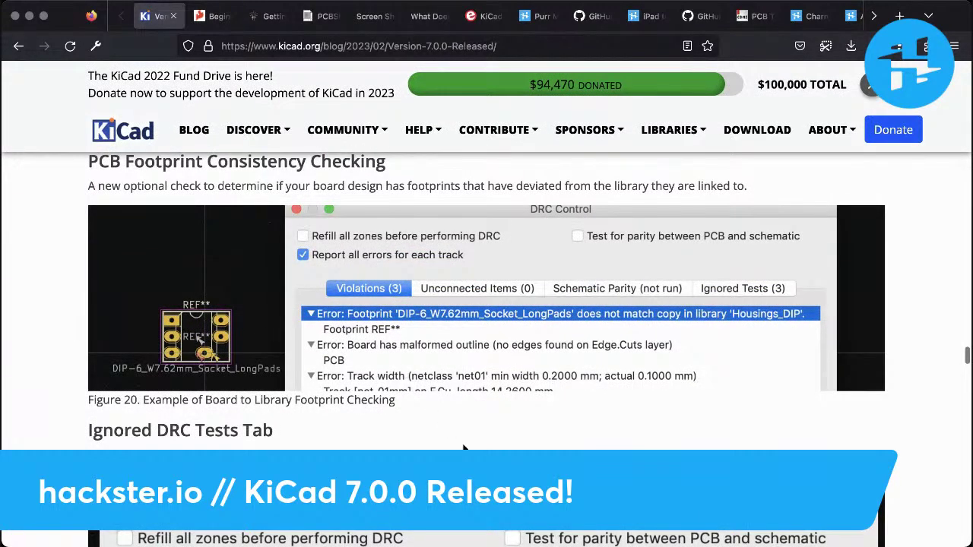
{"action": "scroll", "coordinate": [463, 449], "scroll_direction": "down", "scroll_amount": 1}
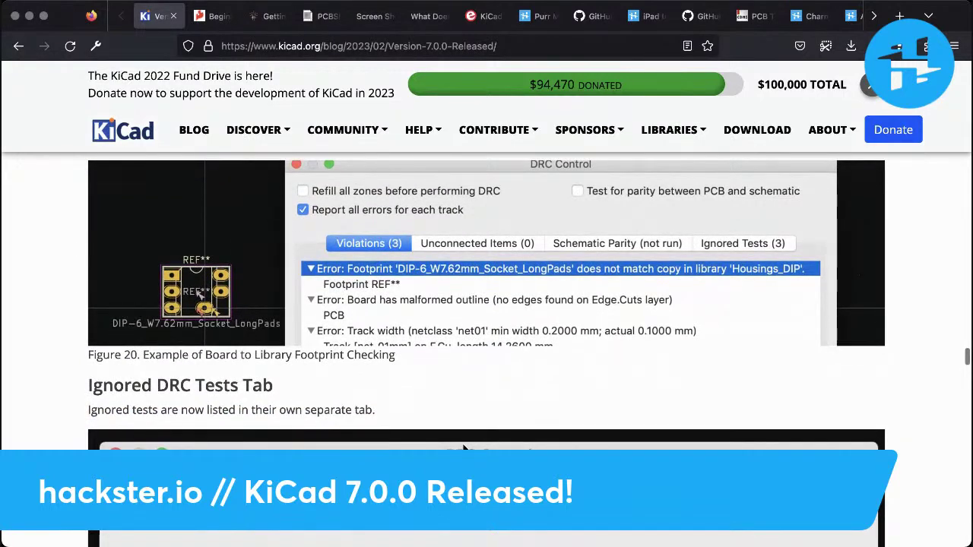
{"action": "scroll", "coordinate": [464, 449], "scroll_direction": "down", "scroll_amount": 5}
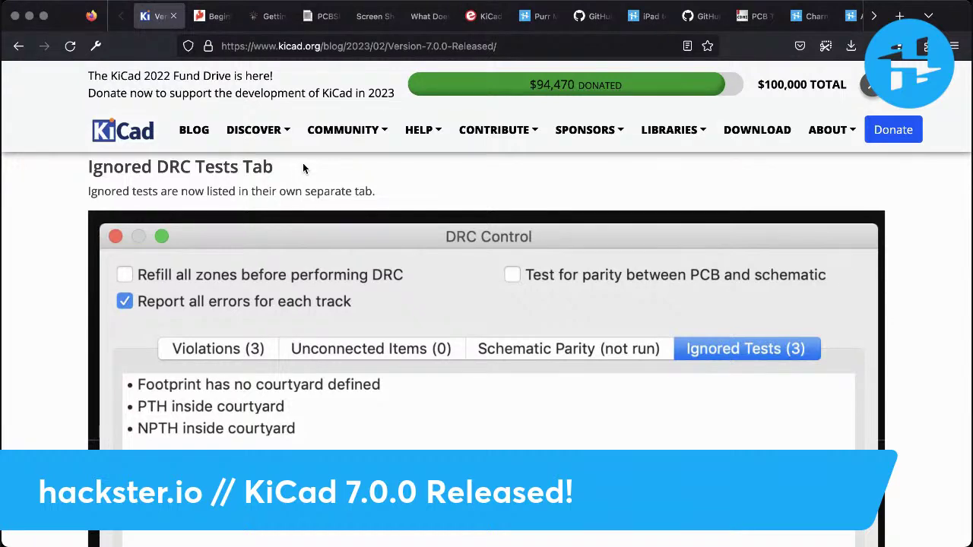
Continue scrolling past that screenshot to the Mechanical Clearance Rules section
{"action": "scroll", "coordinate": [302, 168], "scroll_direction": "up", "scroll_amount": 5}
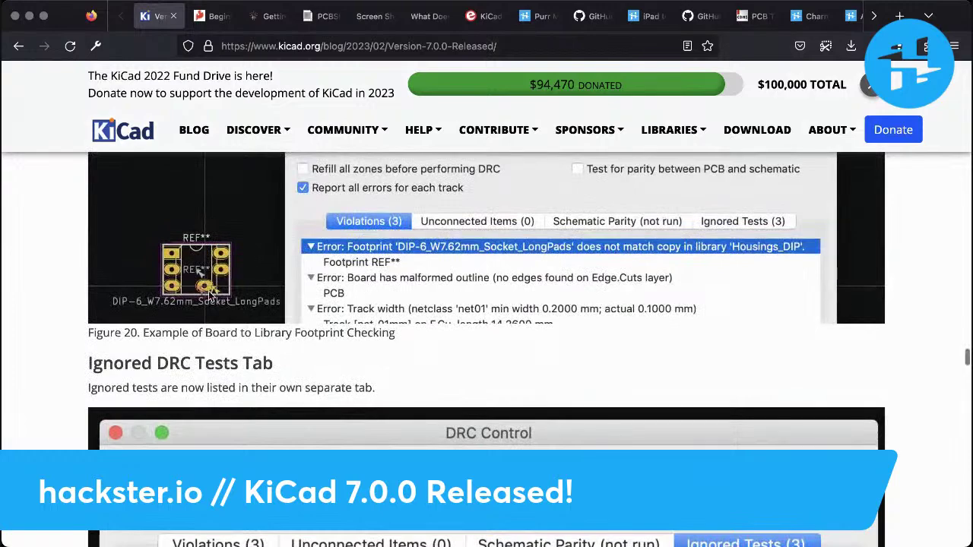
{"action": "scroll", "coordinate": [209, 290], "scroll_direction": "up", "scroll_amount": 5, "text": "ctrl"}
{"action": "scroll", "coordinate": [208, 291], "scroll_direction": "down", "scroll_amount": 5, "text": "ctrl"}
{"action": "scroll", "coordinate": [210, 297], "scroll_direction": "down", "scroll_amount": 6}
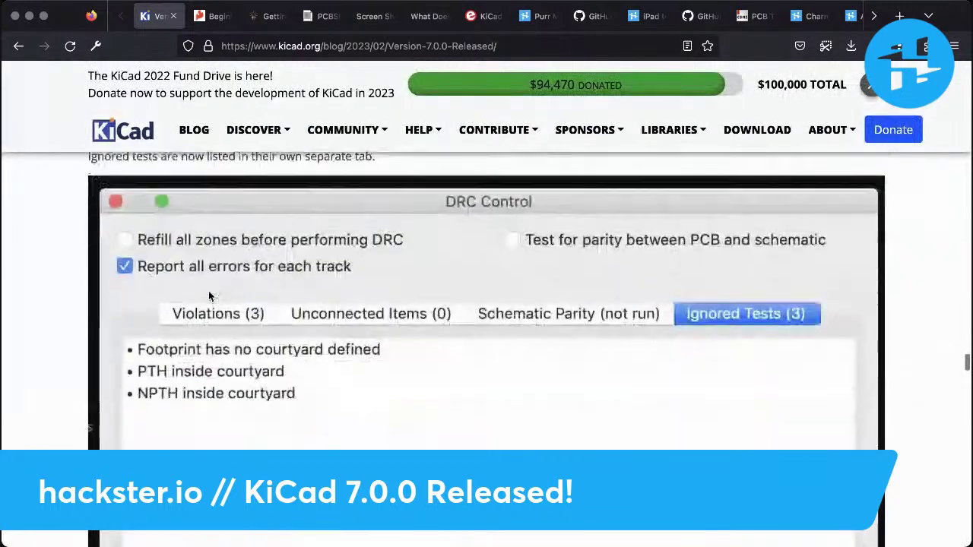
{"action": "scroll", "coordinate": [210, 296], "scroll_direction": "up", "scroll_amount": 1}
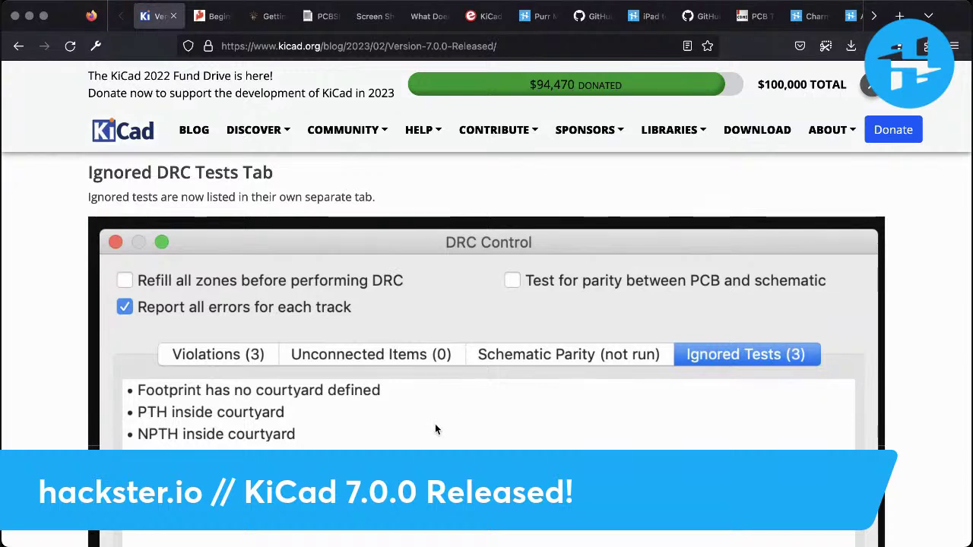
{"action": "scroll", "coordinate": [436, 430], "scroll_direction": "down", "scroll_amount": 3}
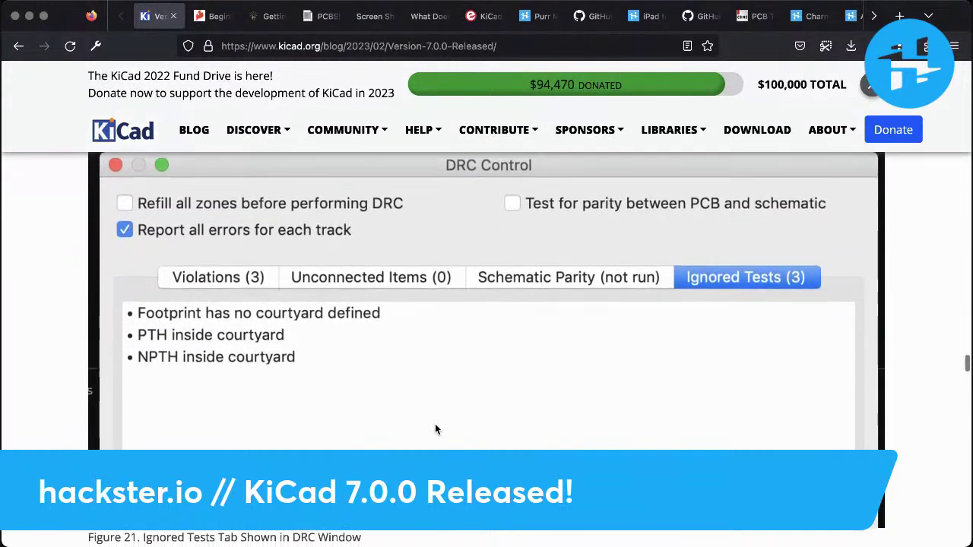
{"action": "scroll", "coordinate": [436, 430], "scroll_direction": "down", "scroll_amount": 4}
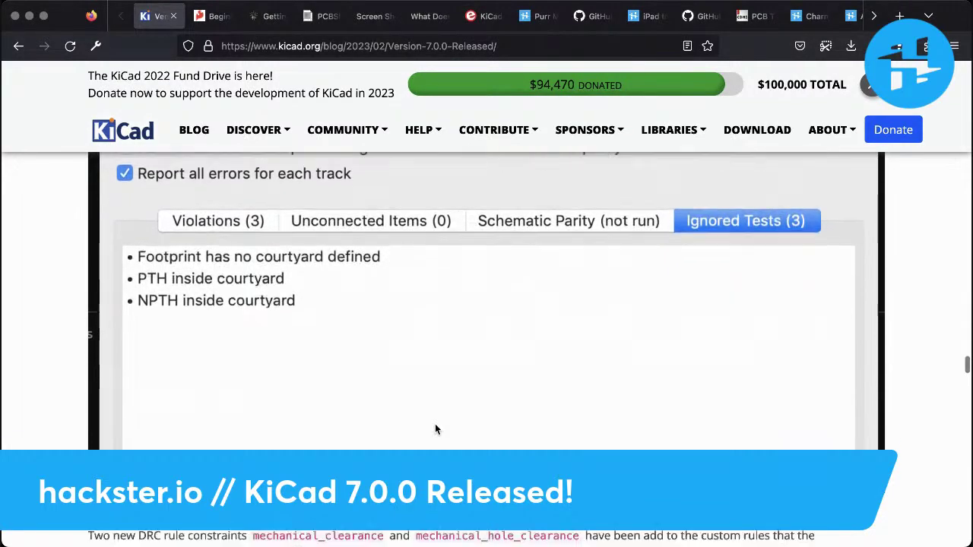
{"action": "scroll", "coordinate": [436, 430], "scroll_direction": "down", "scroll_amount": 4}
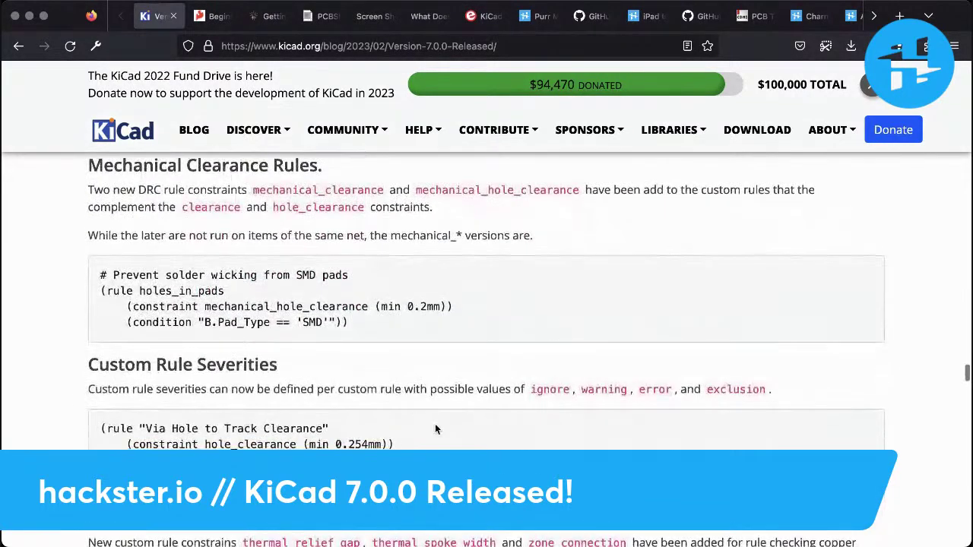
{"action": "scroll", "coordinate": [436, 430], "scroll_direction": "up", "scroll_amount": 6}
{"action": "scroll", "coordinate": [436, 430], "scroll_direction": "down", "scroll_amount": 6}
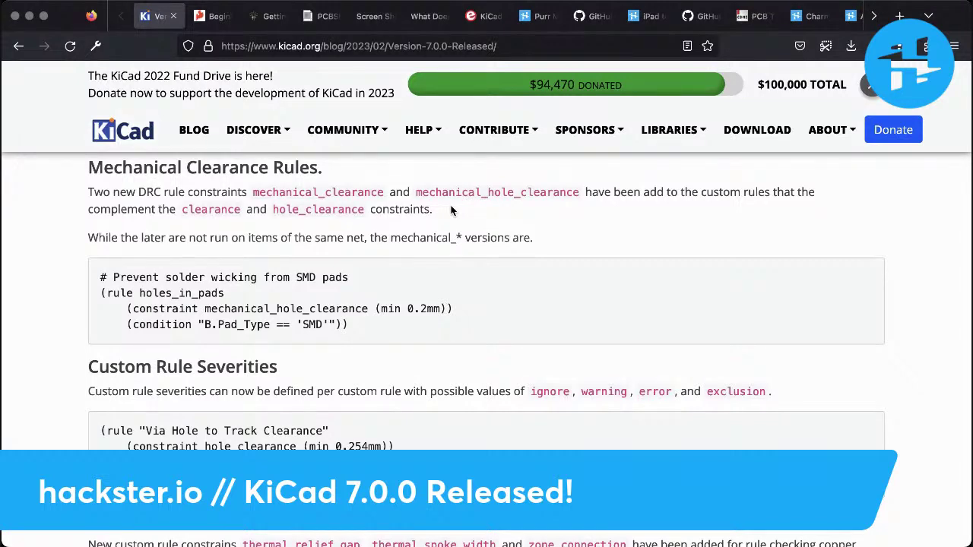
{"action": "scroll", "coordinate": [451, 210], "scroll_direction": "down", "scroll_amount": 1}
{"action": "scroll", "coordinate": [451, 210], "scroll_direction": "up", "scroll_amount": 1}
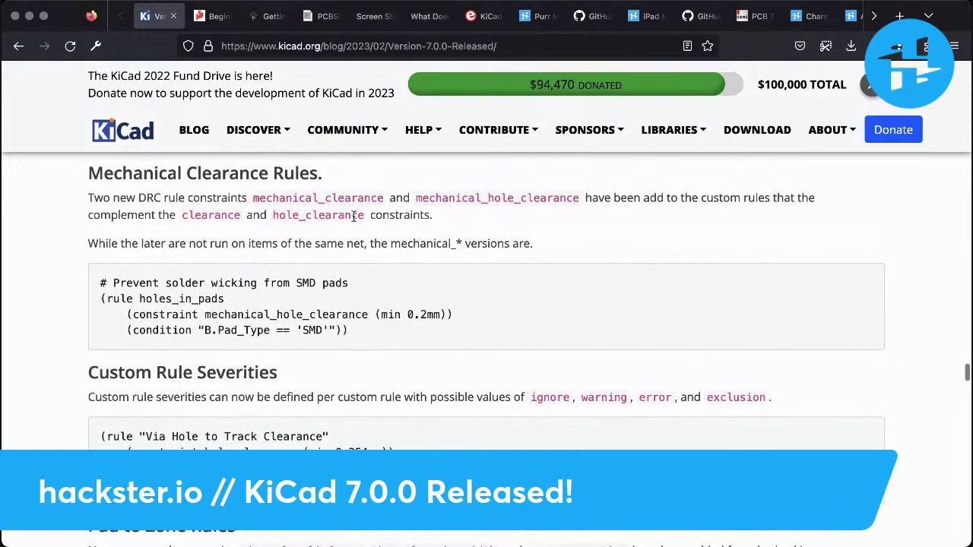
{"action": "left_click_drag", "start_coordinate": [88, 244], "coordinate": [368, 248]}
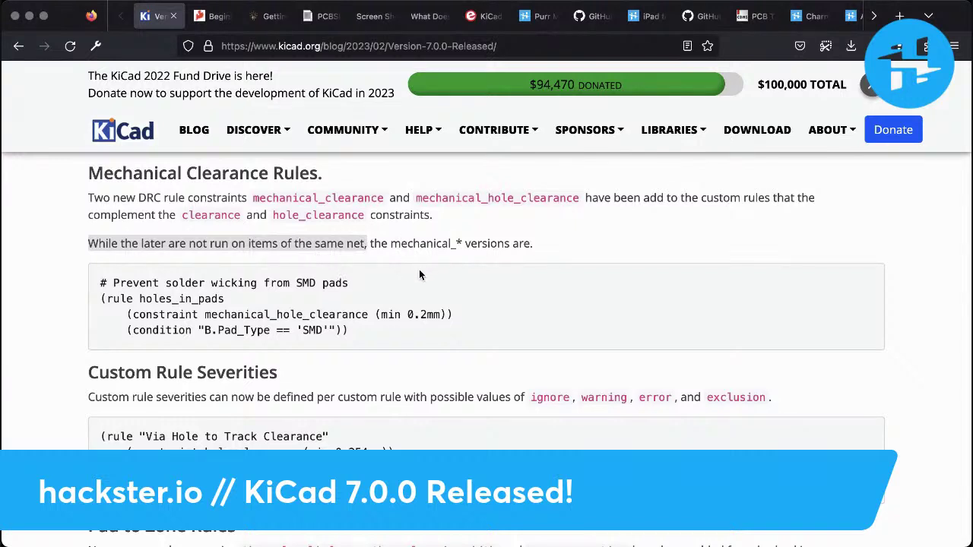
{"action": "left_click", "coordinate": [418, 241]}
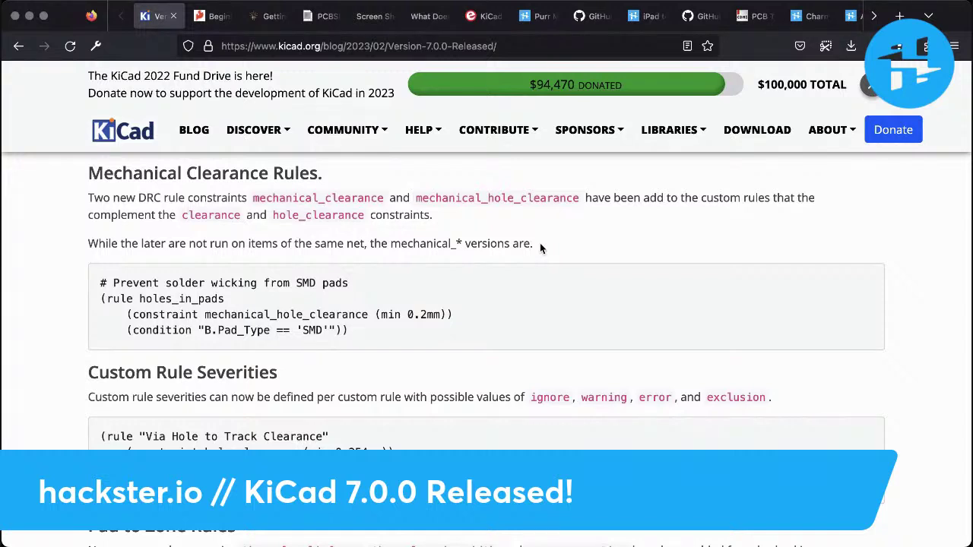
Highlight the Custom Rule Severities values from ignore through exclusion
{"action": "scroll", "coordinate": [541, 247], "scroll_direction": "down", "scroll_amount": 5}
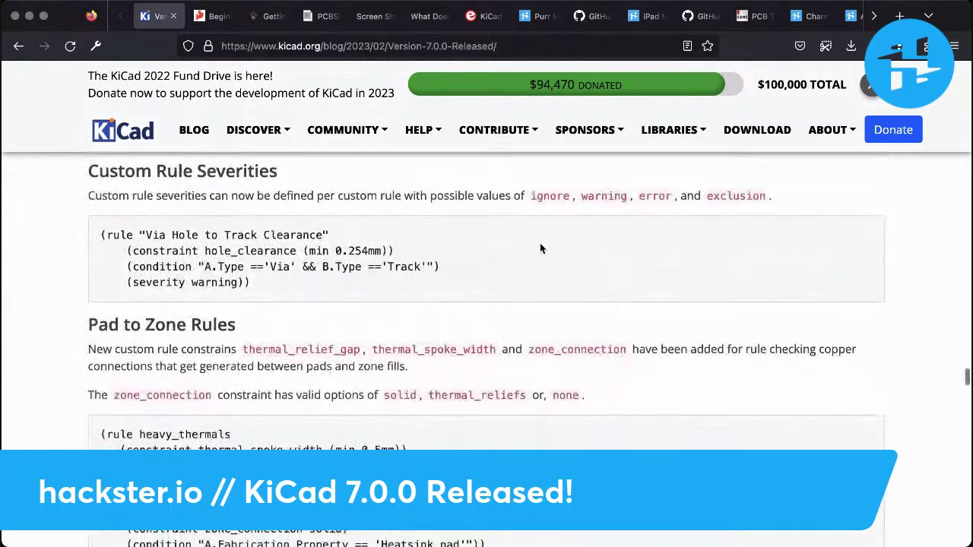
{"action": "scroll", "coordinate": [541, 247], "scroll_direction": "up", "scroll_amount": 3}
{"action": "scroll", "coordinate": [542, 249], "scroll_direction": "up", "scroll_amount": 3}
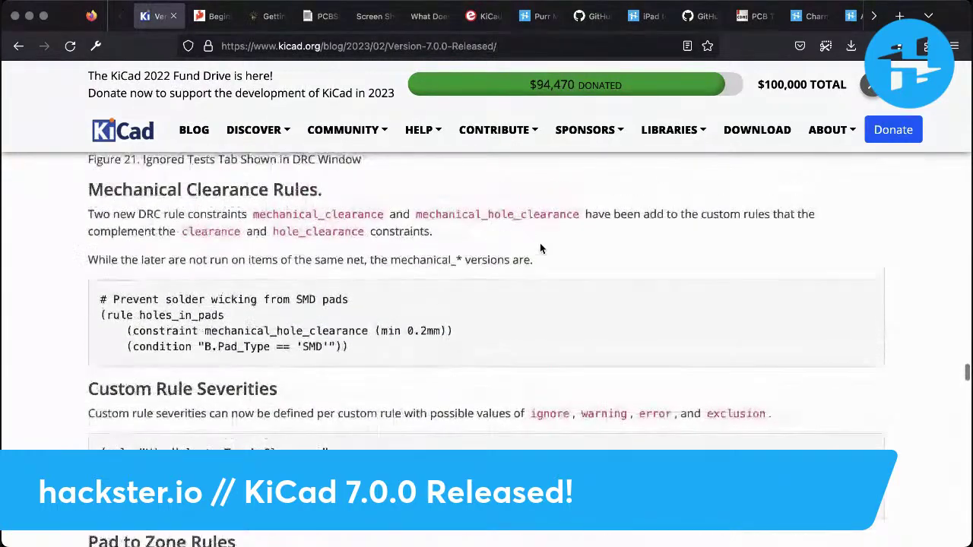
{"action": "scroll", "coordinate": [541, 248], "scroll_direction": "down", "scroll_amount": 4}
{"action": "scroll", "coordinate": [541, 249], "scroll_direction": "down", "scroll_amount": 3}
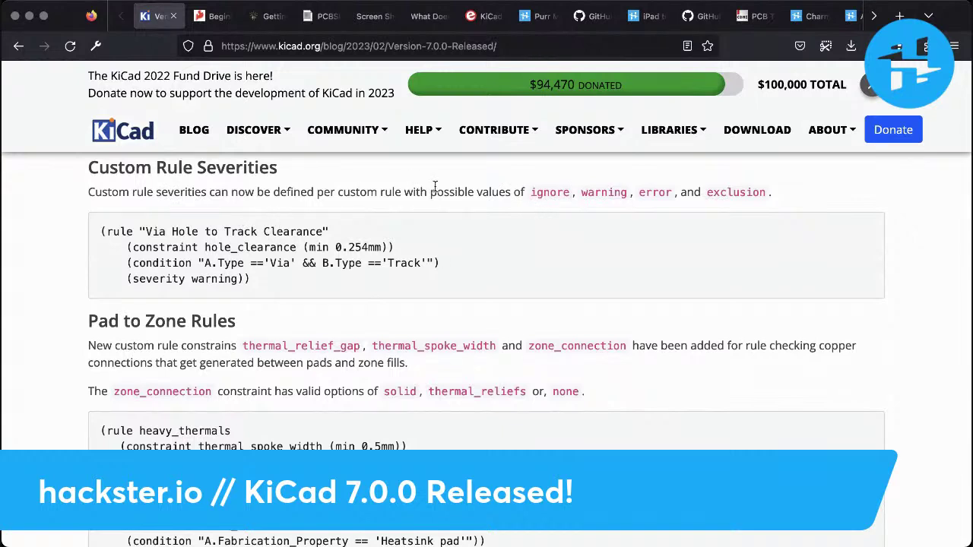
{"action": "left_click_drag", "start_coordinate": [529, 191], "coordinate": [790, 196]}
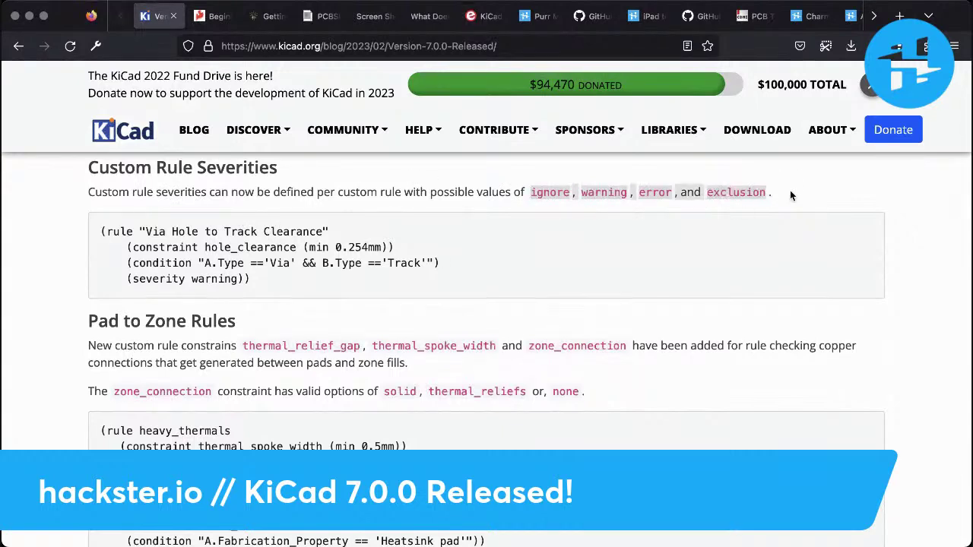
{"action": "left_click", "coordinate": [789, 195]}
Select the Pad to Zone Rules paragraph about the new thermal constraints
{"action": "scroll", "coordinate": [543, 414], "scroll_direction": "down", "scroll_amount": 3}
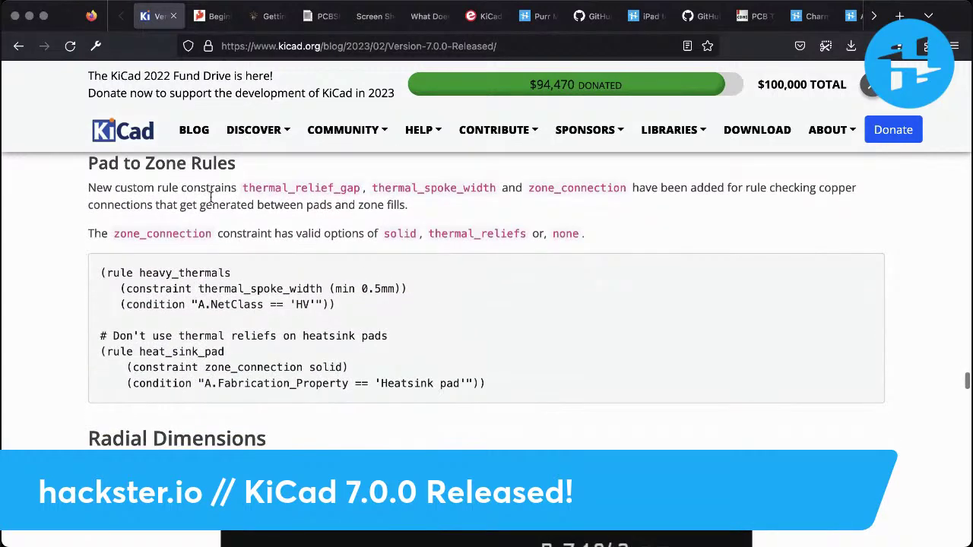
{"action": "triple_click", "coordinate": [490, 206]}
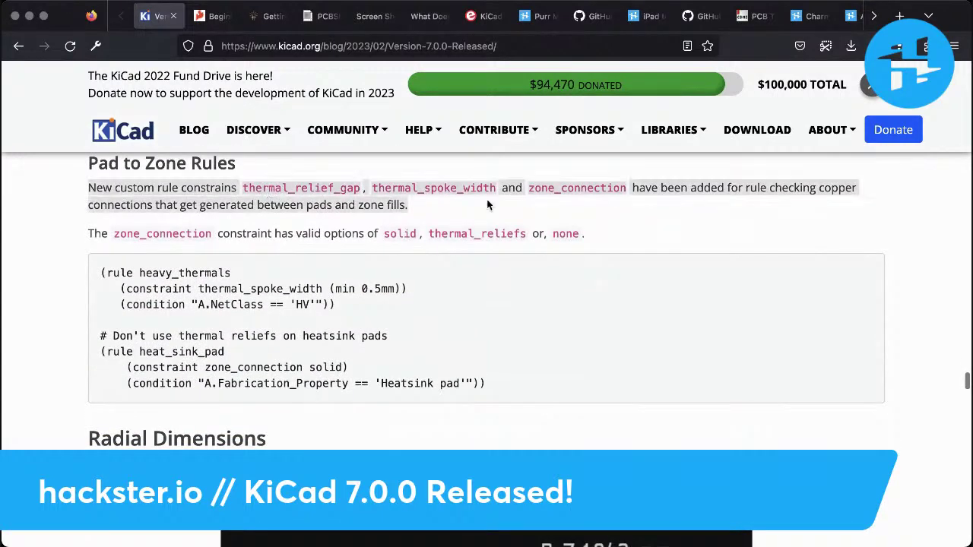
{"action": "left_click", "coordinate": [490, 205]}
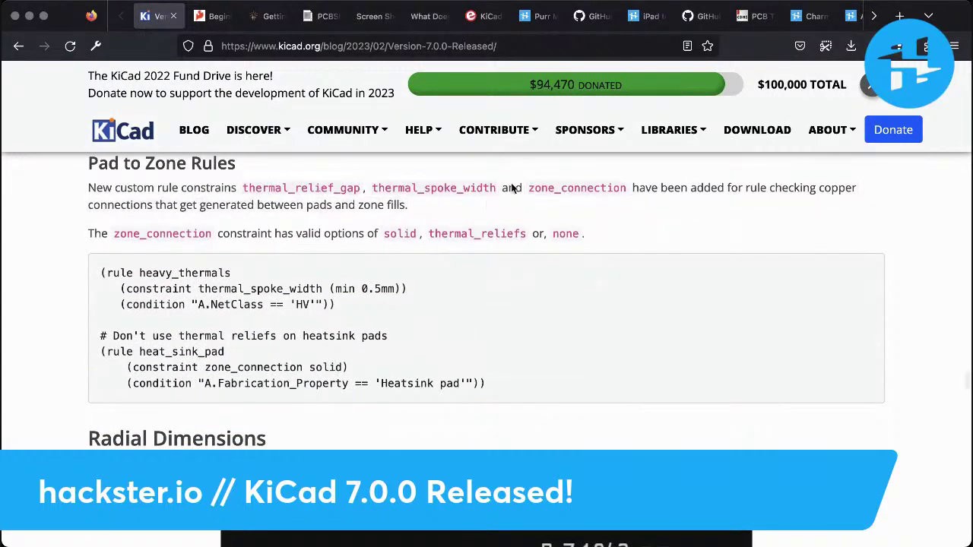
Switch to Cadence's PCB Thermal Relief article and scroll to its red thermal-relief pad image
{"action": "left_click", "coordinate": [755, 17]}
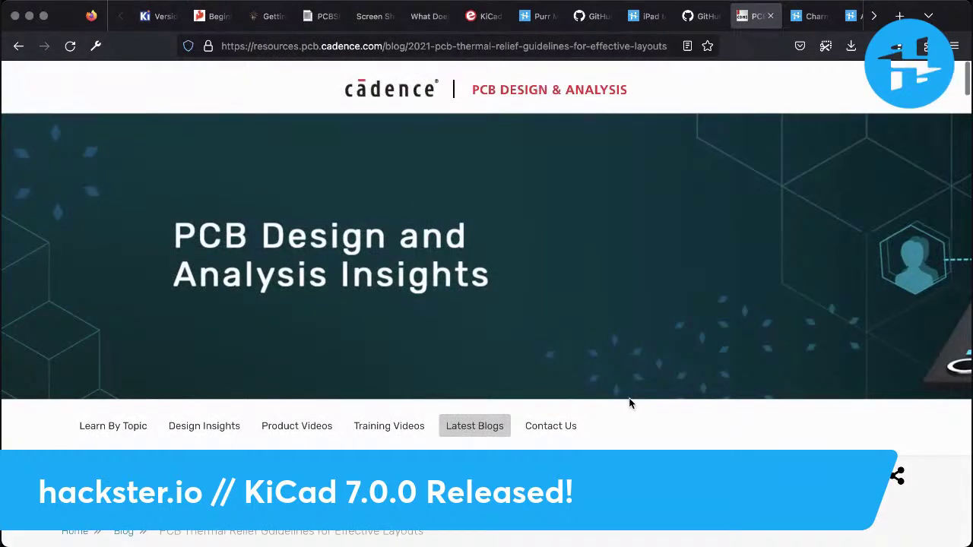
{"action": "scroll", "coordinate": [628, 404], "scroll_direction": "down", "scroll_amount": 3}
{"action": "scroll", "coordinate": [629, 404], "scroll_direction": "down", "scroll_amount": 1}
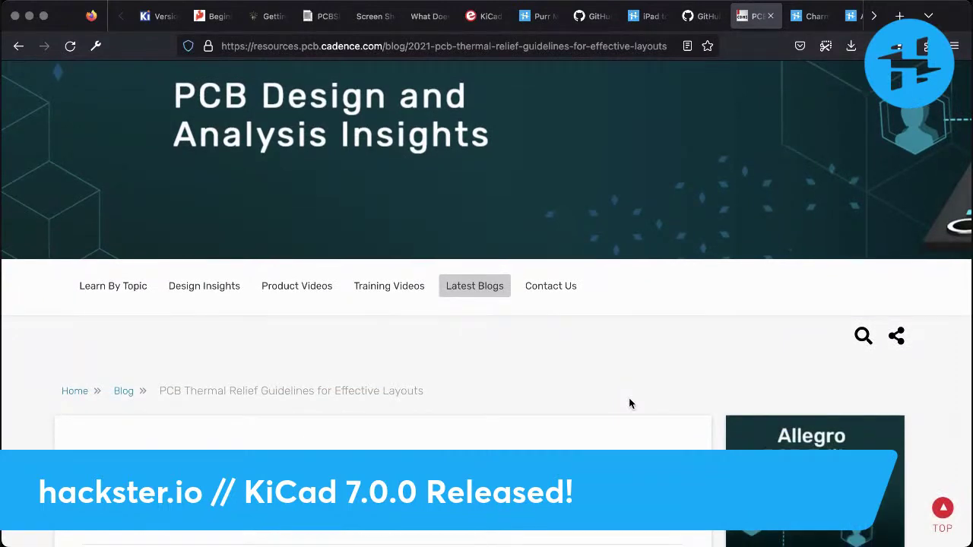
{"action": "scroll", "coordinate": [629, 404], "scroll_direction": "down", "scroll_amount": 10}
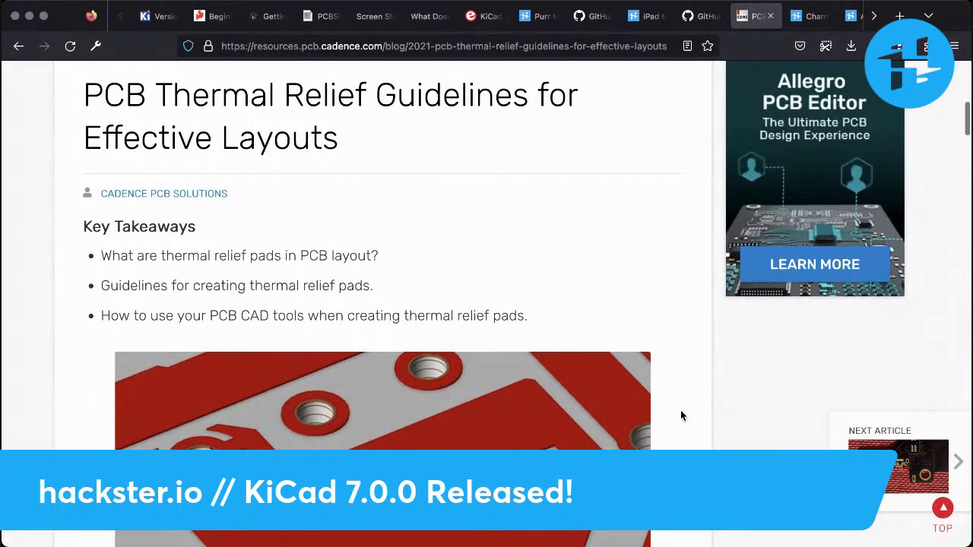
{"action": "scroll", "coordinate": [680, 429], "scroll_direction": "down", "scroll_amount": 3}
{"action": "scroll", "coordinate": [681, 429], "scroll_direction": "down", "scroll_amount": 2}
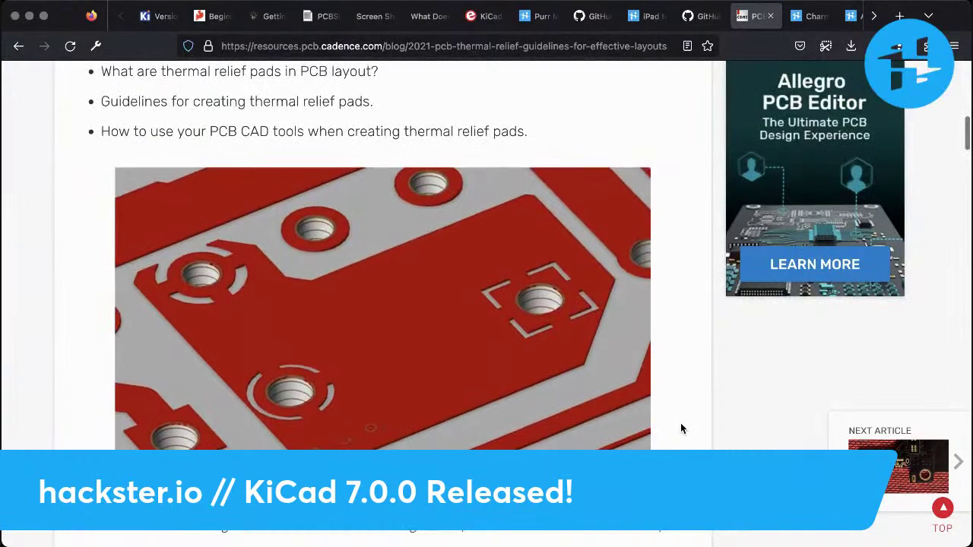
{"action": "scroll", "coordinate": [190, 287], "scroll_direction": "up", "scroll_amount": 5, "text": "ctrl"}
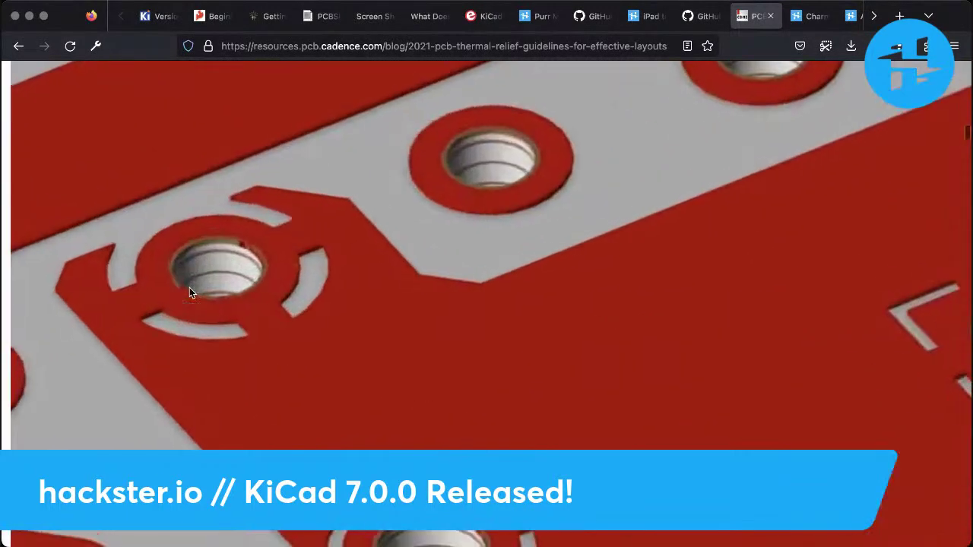
{"action": "scroll", "coordinate": [189, 288], "scroll_direction": "down", "scroll_amount": 5, "text": "ctrl"}
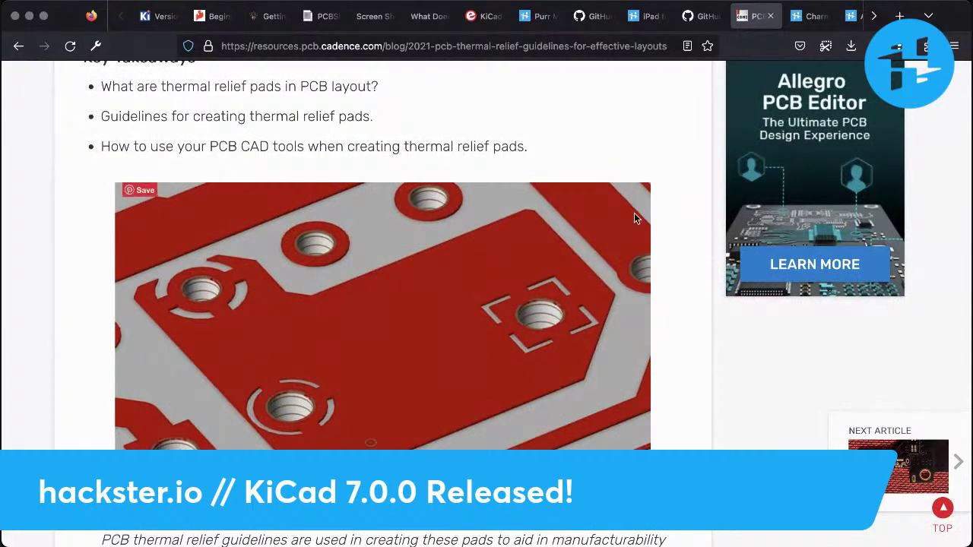
{"action": "scroll", "coordinate": [206, 320], "scroll_direction": "up", "scroll_amount": 5, "text": "ctrl"}
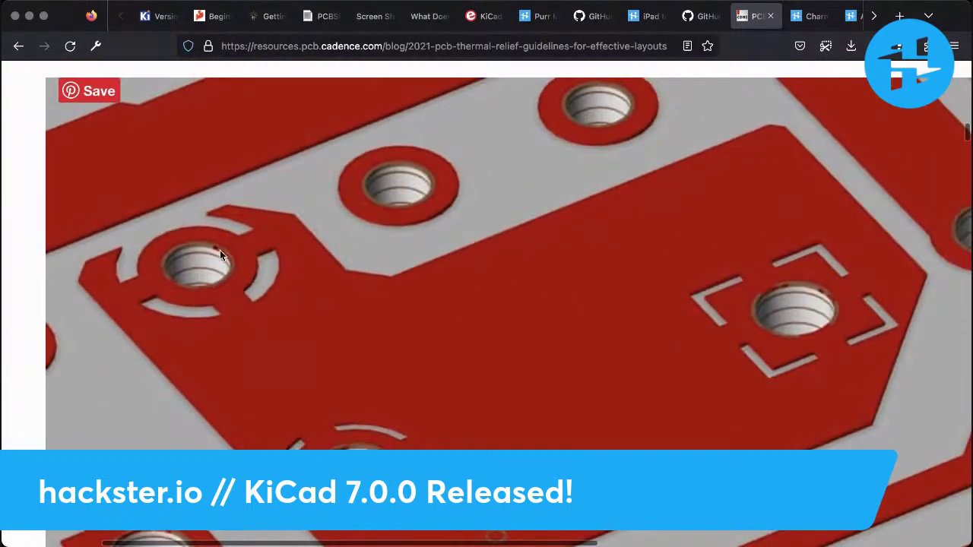
{"action": "scroll", "coordinate": [197, 267], "scroll_direction": "left", "scroll_amount": 3}
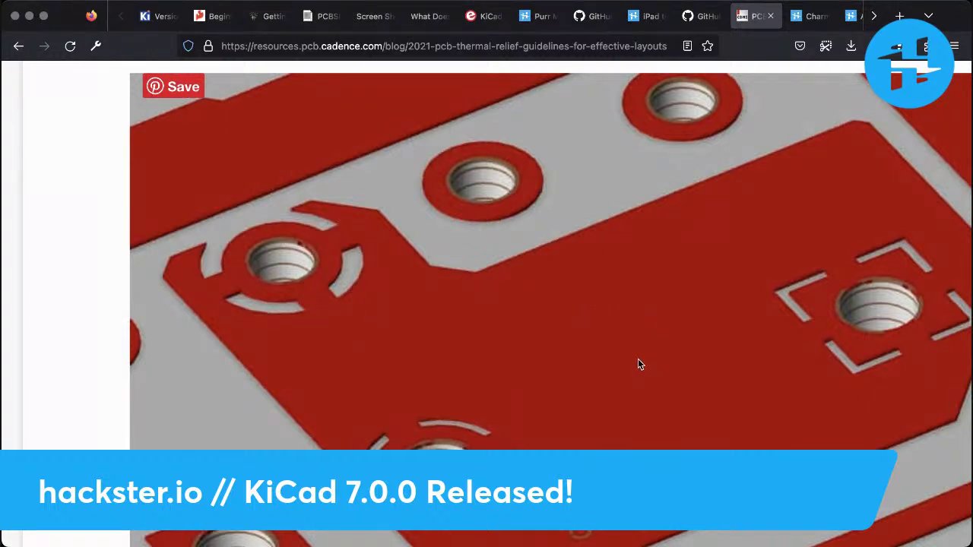
{"action": "key", "text": "super+0"}
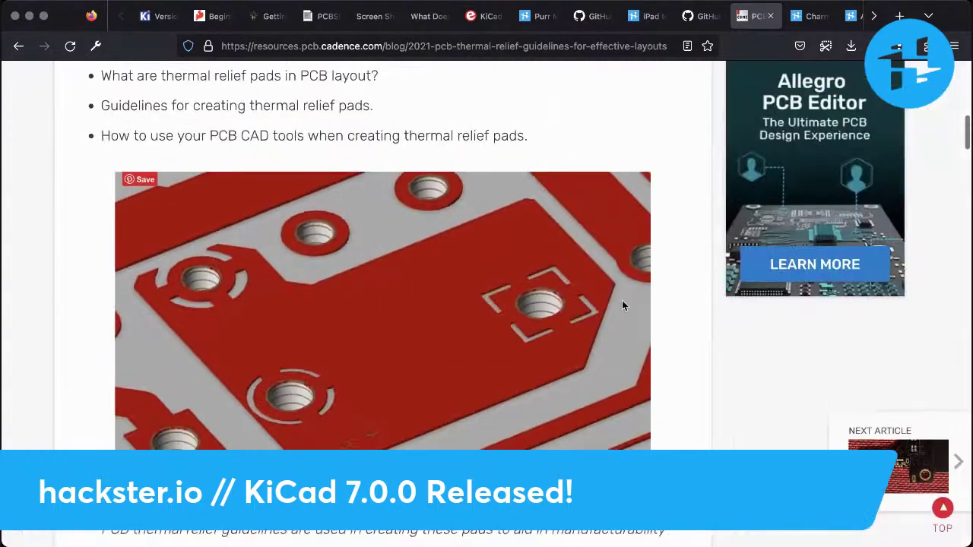
Switch to the Charmware Hackster project and scroll down to its Story section
{"action": "left_click", "coordinate": [810, 16]}
{"action": "scroll", "coordinate": [630, 329], "scroll_direction": "down", "scroll_amount": 10}
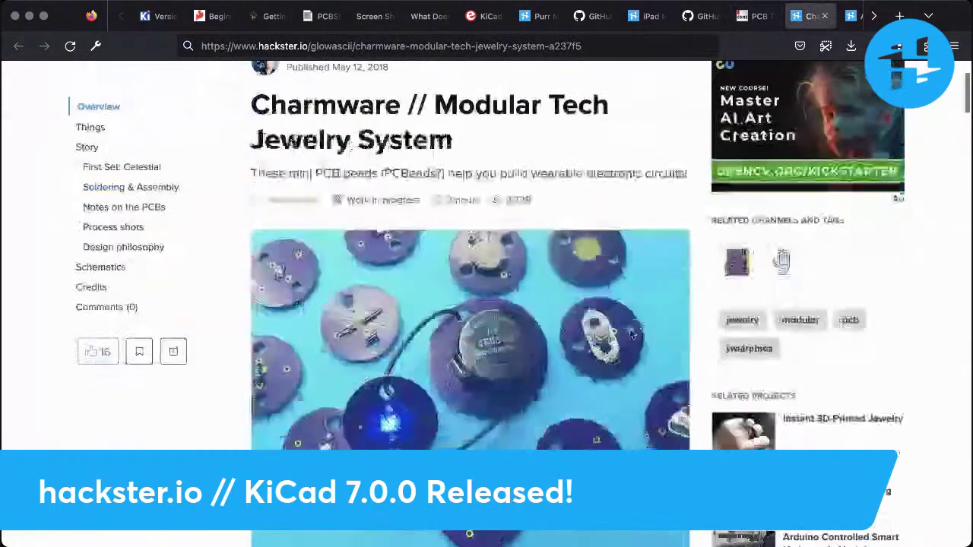
{"action": "scroll", "coordinate": [629, 333], "scroll_direction": "down", "scroll_amount": 5}
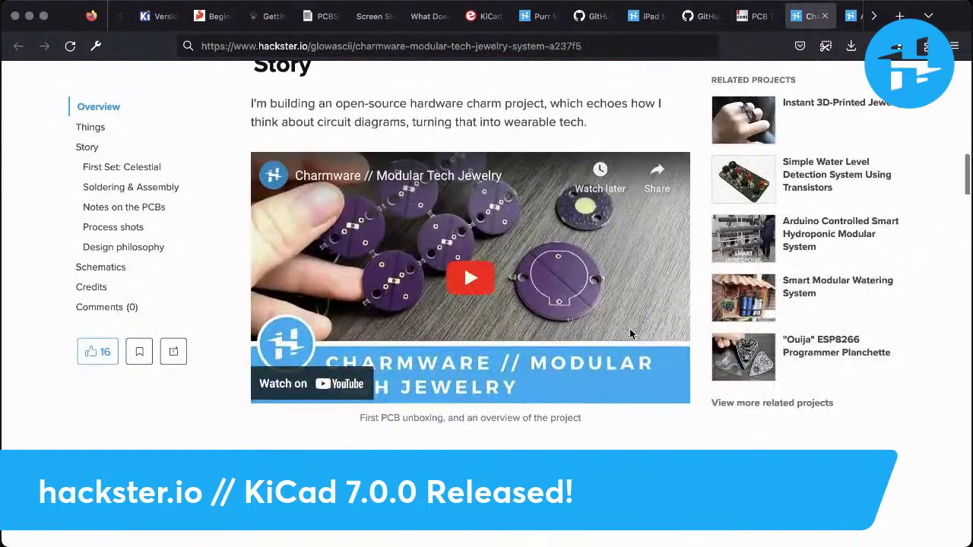
{"action": "scroll", "coordinate": [630, 333], "scroll_direction": "up", "scroll_amount": 15}
{"action": "scroll", "coordinate": [630, 333], "scroll_direction": "up", "scroll_amount": 1}
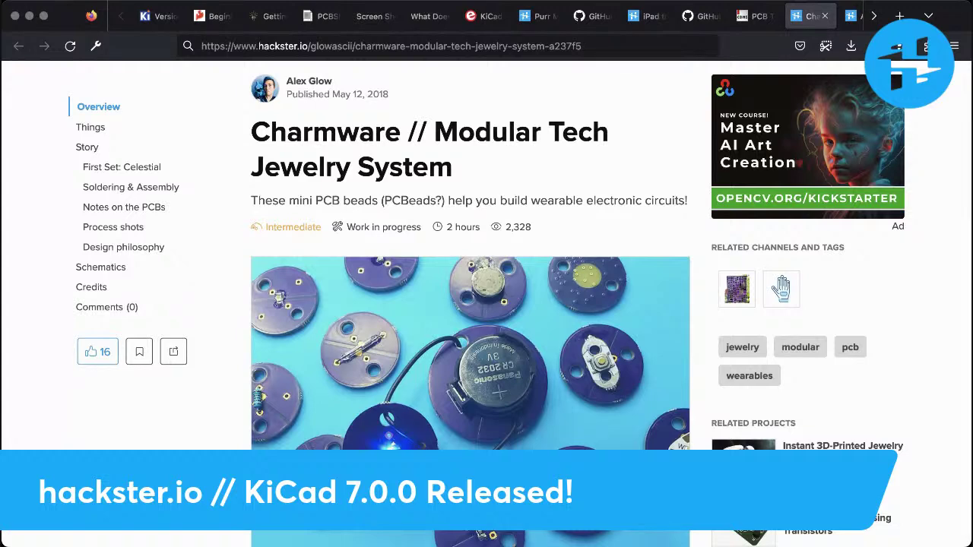
{"action": "scroll", "coordinate": [472, 304], "scroll_direction": "down", "scroll_amount": 15}
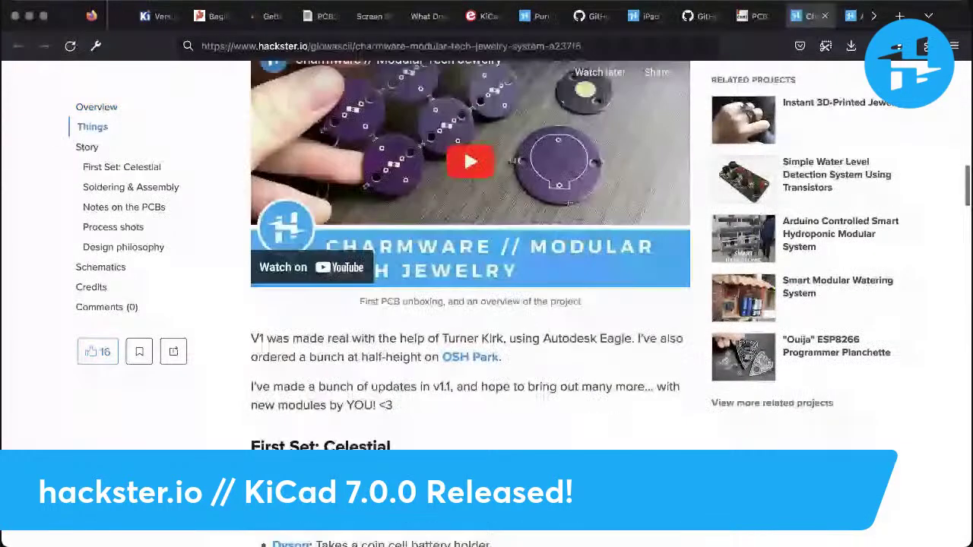
{"action": "scroll", "coordinate": [586, 218], "scroll_direction": "up", "scroll_amount": 1}
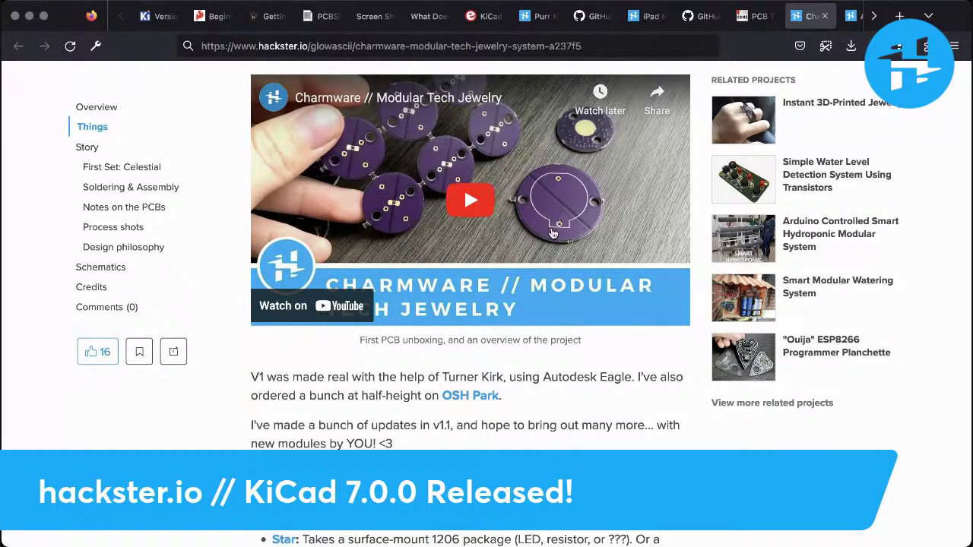
{"action": "scroll", "coordinate": [531, 393], "scroll_direction": "down", "scroll_amount": 6}
{"action": "scroll", "coordinate": [530, 393], "scroll_direction": "down", "scroll_amount": 2}
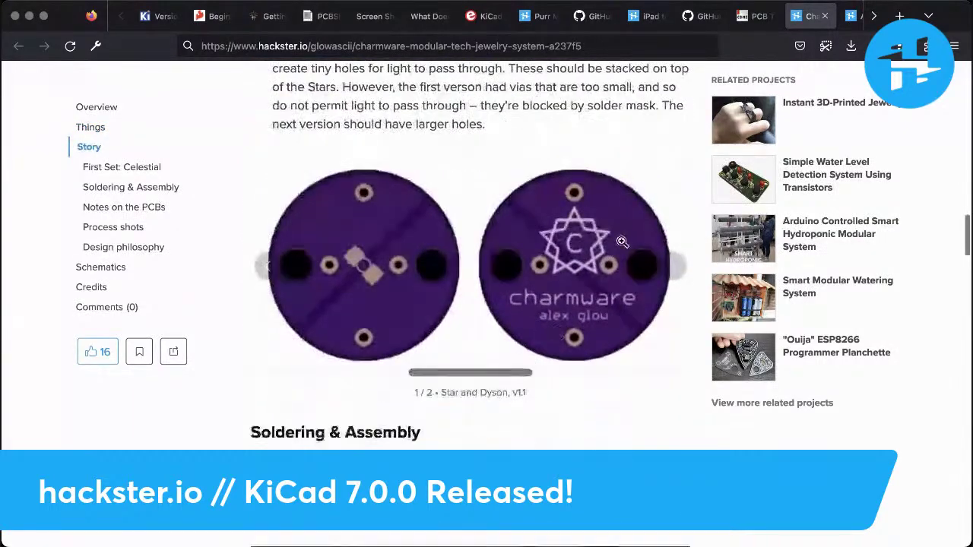
Flip the PCB gallery between the second image and the Star and Dyson picture
{"action": "left_click", "coordinate": [671, 268]}
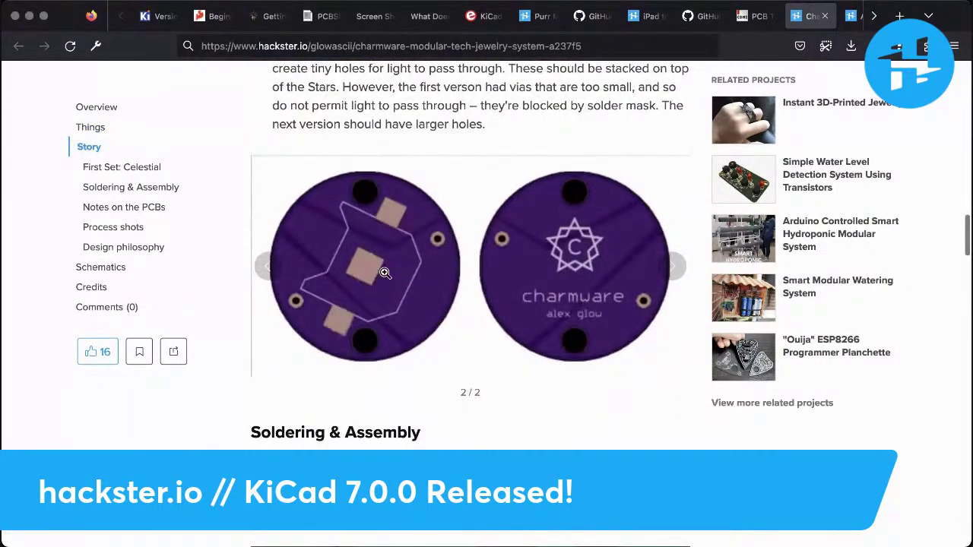
{"action": "left_click", "coordinate": [267, 266]}
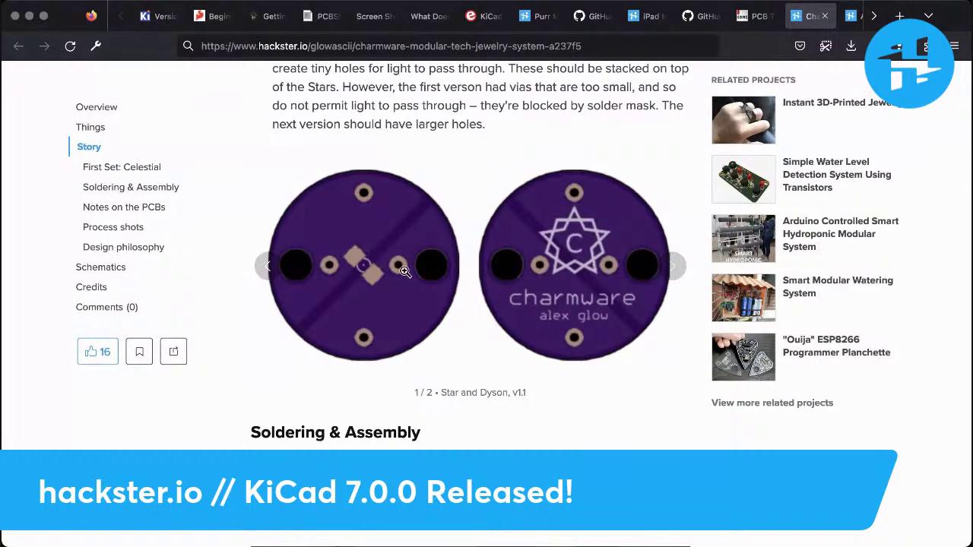
{"action": "left_click", "coordinate": [664, 267]}
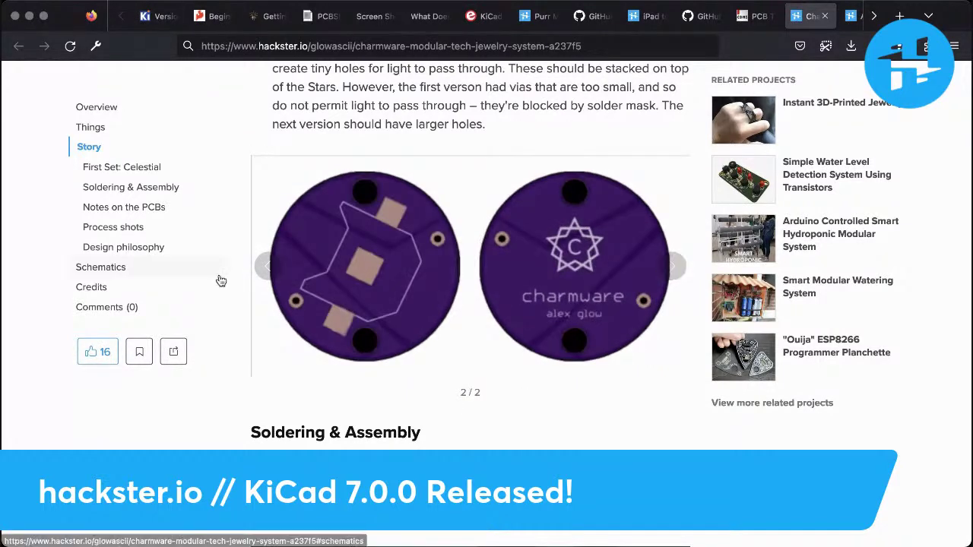
{"action": "left_click", "coordinate": [268, 267]}
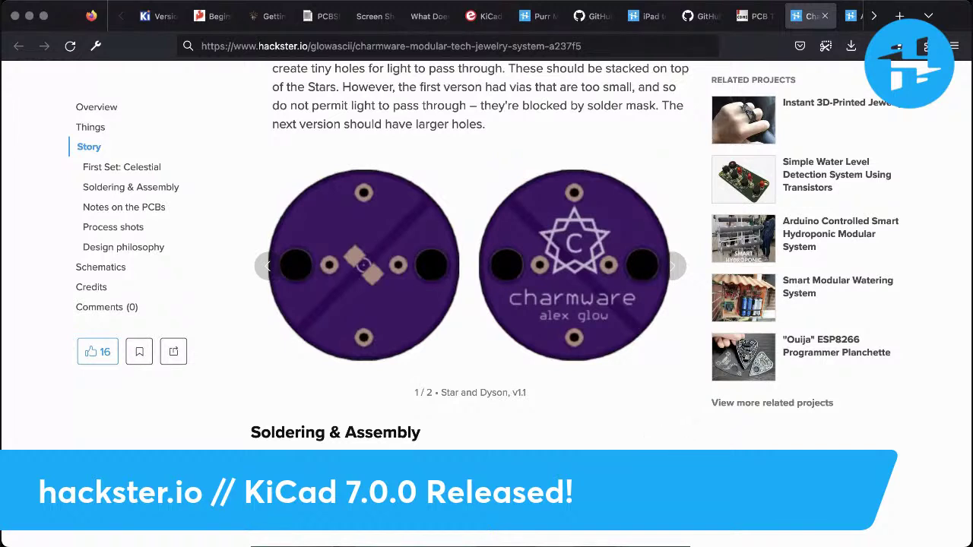
{"action": "scroll", "coordinate": [486, 289], "scroll_direction": "up", "scroll_amount": 1}
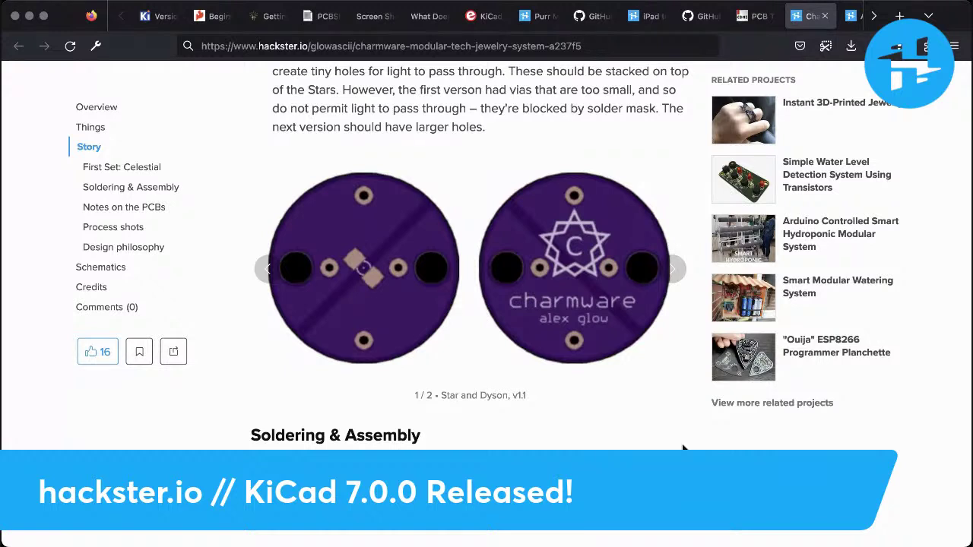
{"action": "scroll", "coordinate": [350, 302], "scroll_direction": "up", "scroll_amount": 5, "text": "ctrl"}
{"action": "scroll", "coordinate": [350, 302], "scroll_direction": "down", "scroll_amount": 5, "text": "ctrl"}
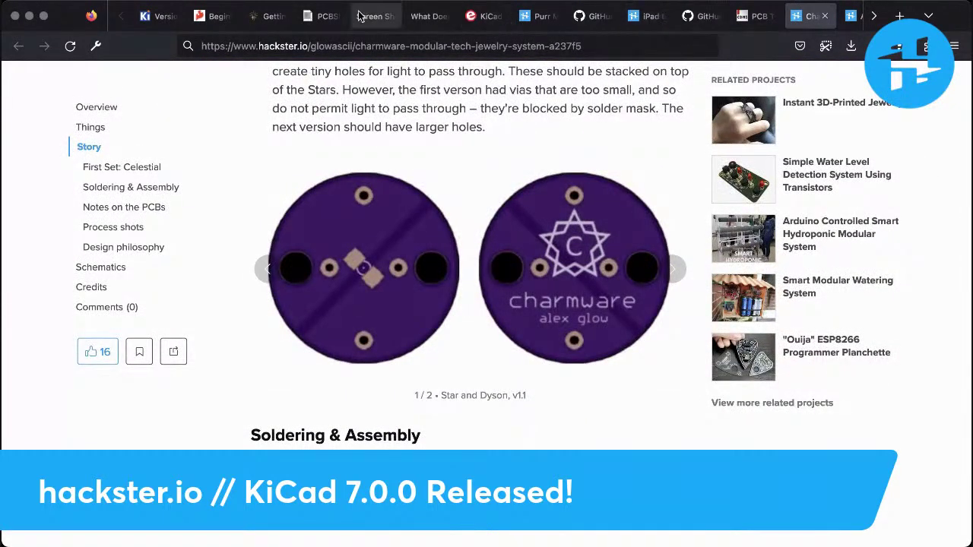
Switch to the KiCad release notes, glance at the Cadence article, and return
{"action": "left_click", "coordinate": [157, 23]}
{"action": "left_click", "coordinate": [767, 22]}
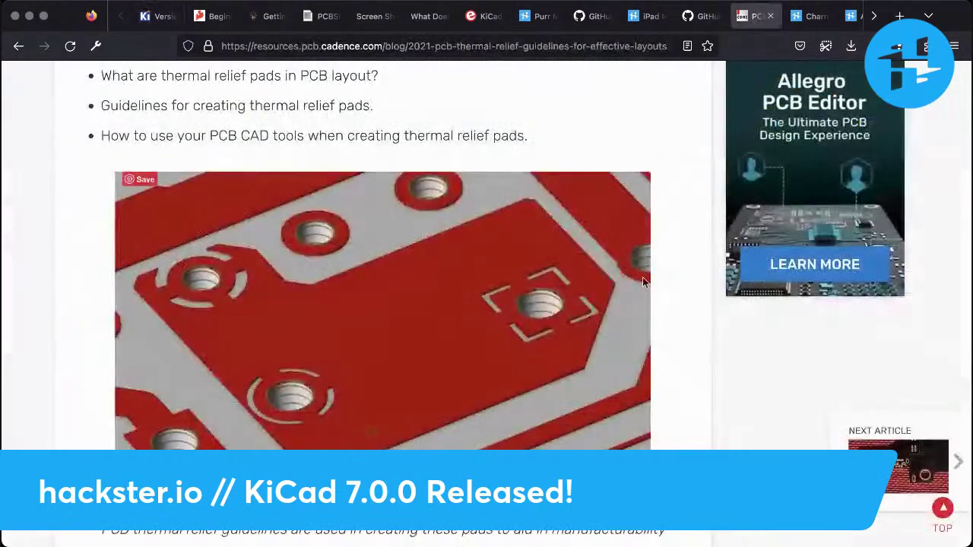
{"action": "left_click", "coordinate": [158, 18]}
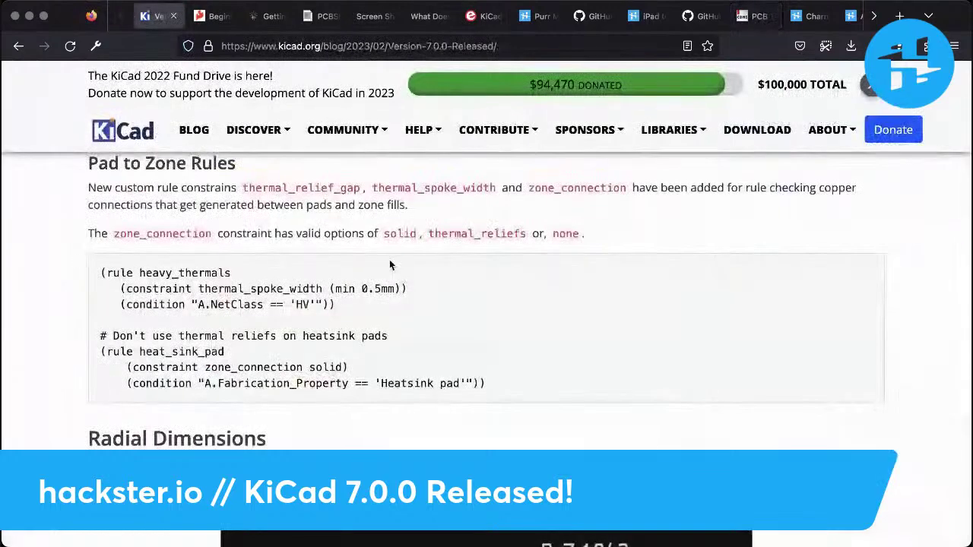
{"action": "scroll", "coordinate": [501, 389], "scroll_direction": "up", "scroll_amount": 1}
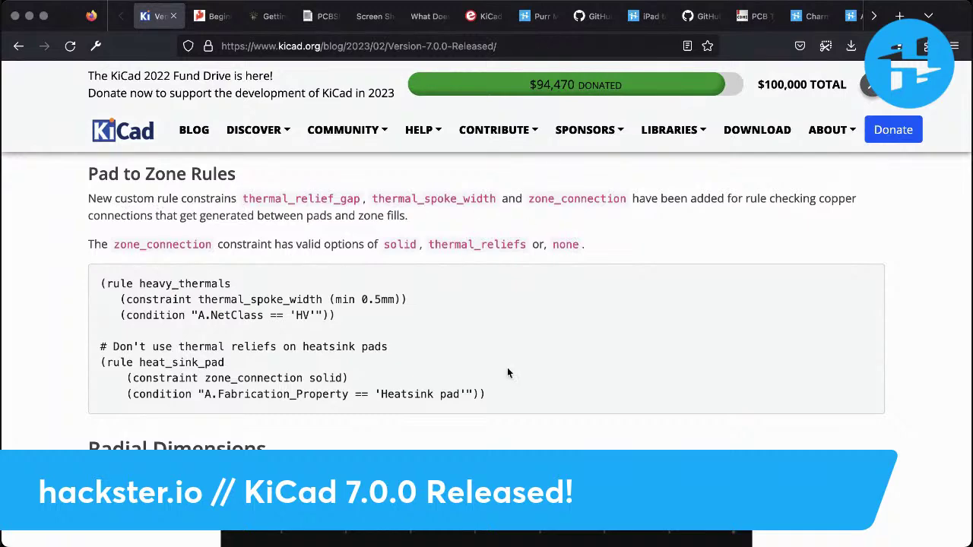
Scroll past Radial Dimensions and Inverse Text Objects to Automatic Zone Filling
{"action": "scroll", "coordinate": [507, 367], "scroll_direction": "down", "scroll_amount": 5}
{"action": "scroll", "coordinate": [509, 372], "scroll_direction": "down", "scroll_amount": 1}
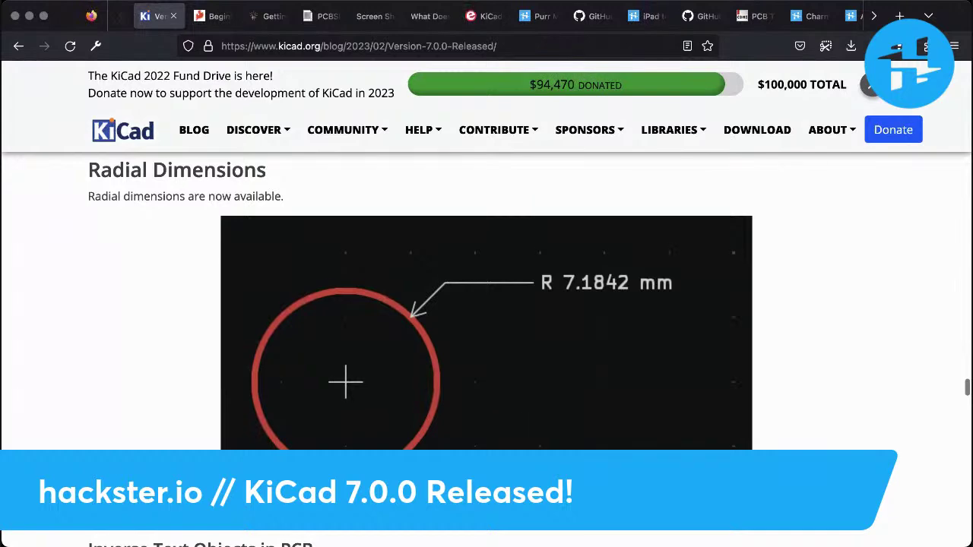
{"action": "scroll", "coordinate": [487, 350], "scroll_direction": "down", "scroll_amount": 4}
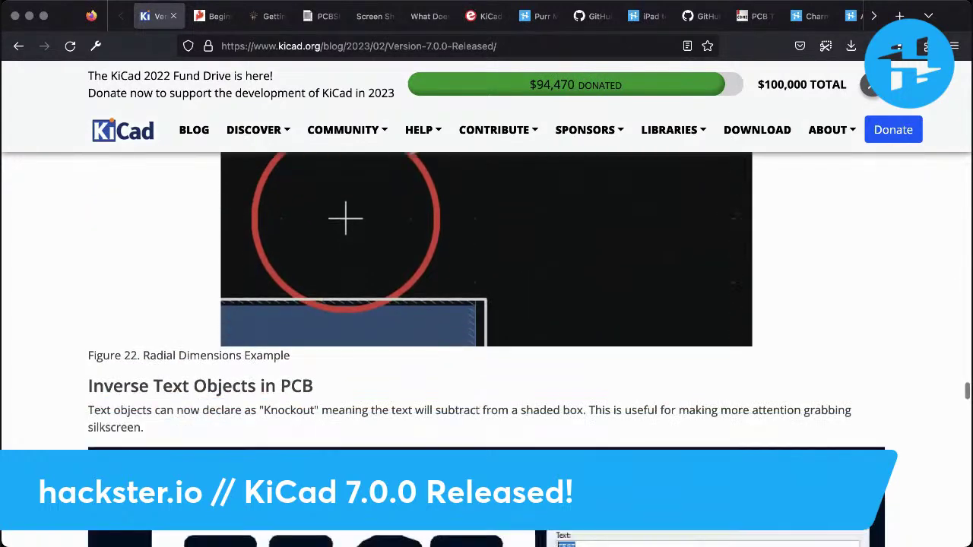
{"action": "scroll", "coordinate": [486, 350], "scroll_direction": "down", "scroll_amount": 5}
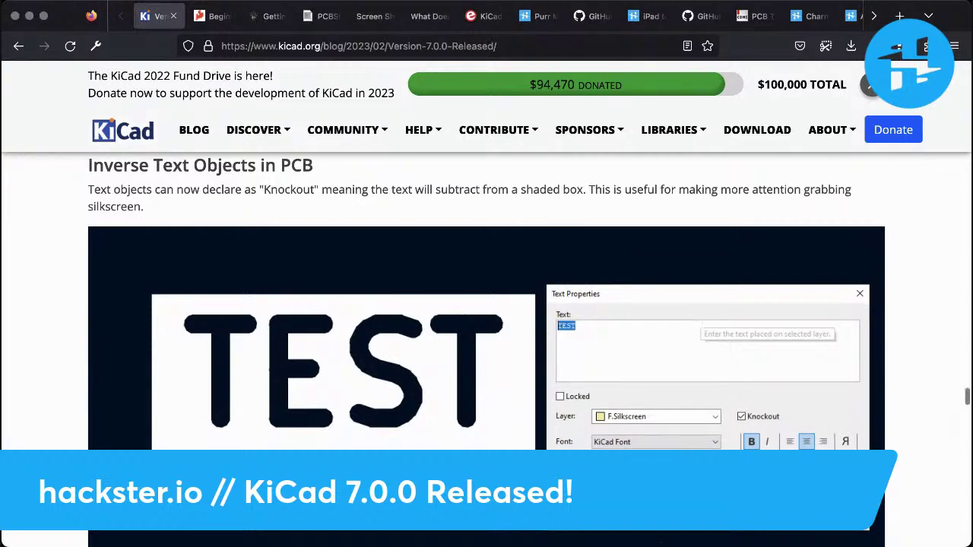
{"action": "scroll", "coordinate": [487, 348], "scroll_direction": "up", "scroll_amount": 1}
{"action": "scroll", "coordinate": [486, 348], "scroll_direction": "down", "scroll_amount": 1}
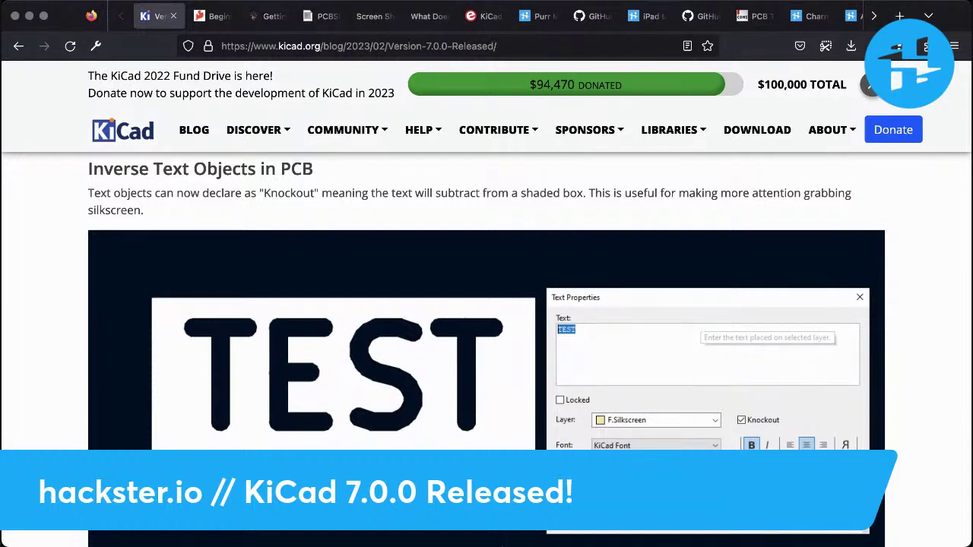
{"action": "scroll", "coordinate": [486, 342], "scroll_direction": "down", "scroll_amount": 2}
{"action": "scroll", "coordinate": [487, 342], "scroll_direction": "up", "scroll_amount": 2}
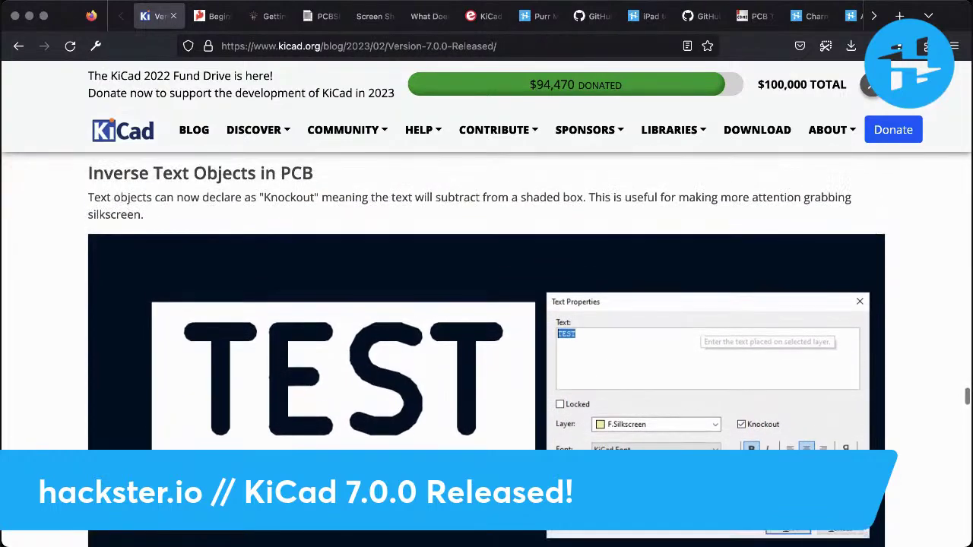
{"action": "scroll", "coordinate": [487, 350], "scroll_direction": "down", "scroll_amount": 5}
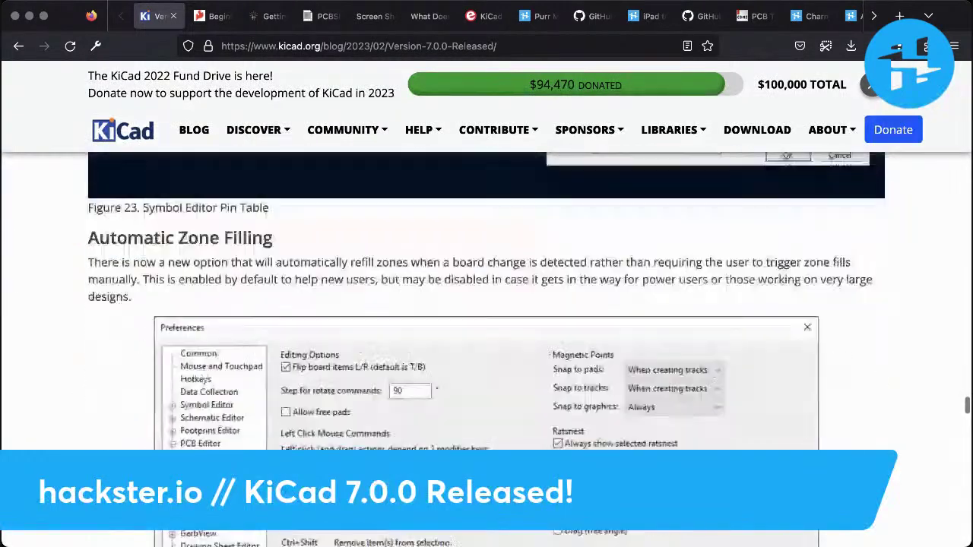
Highlight the sentence saying automatic zone refill can be disabled
{"action": "scroll", "coordinate": [487, 304], "scroll_direction": "down", "scroll_amount": 1}
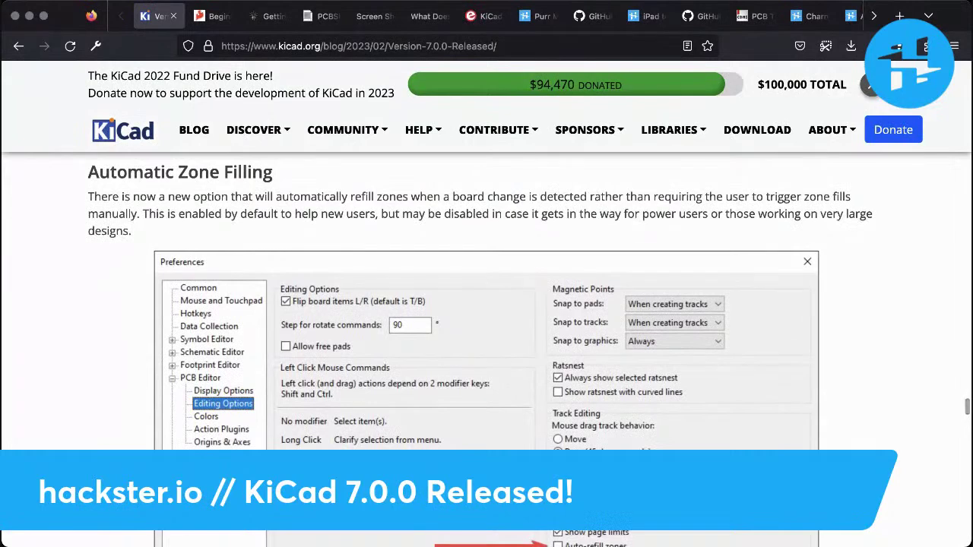
{"action": "scroll", "coordinate": [487, 350], "scroll_direction": "down", "scroll_amount": 1}
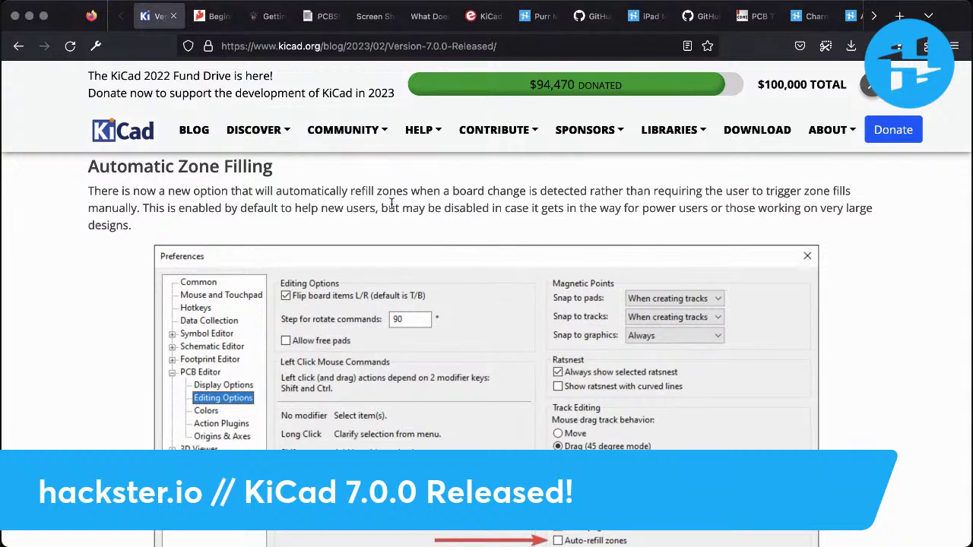
{"action": "left_click_drag", "start_coordinate": [400, 207], "coordinate": [405, 224]}
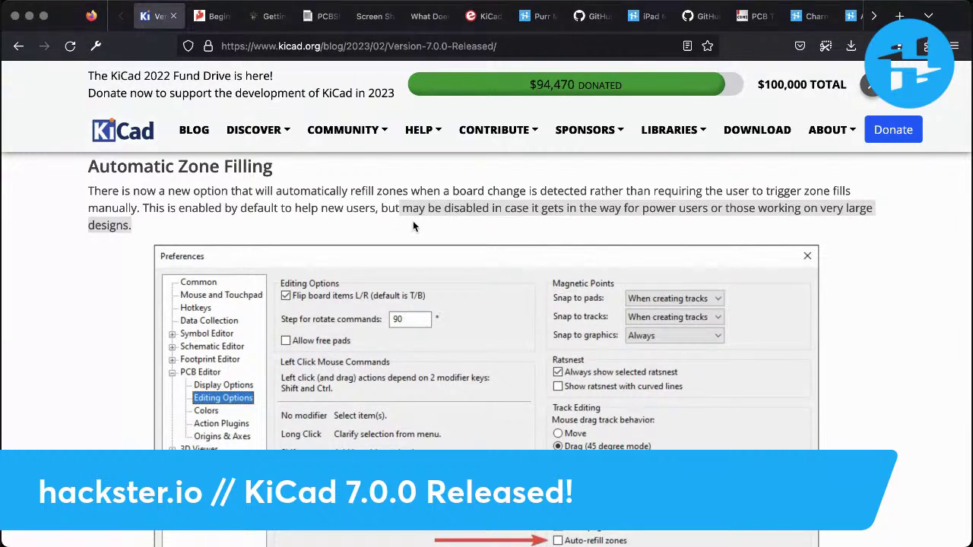
{"action": "left_click", "coordinate": [413, 222]}
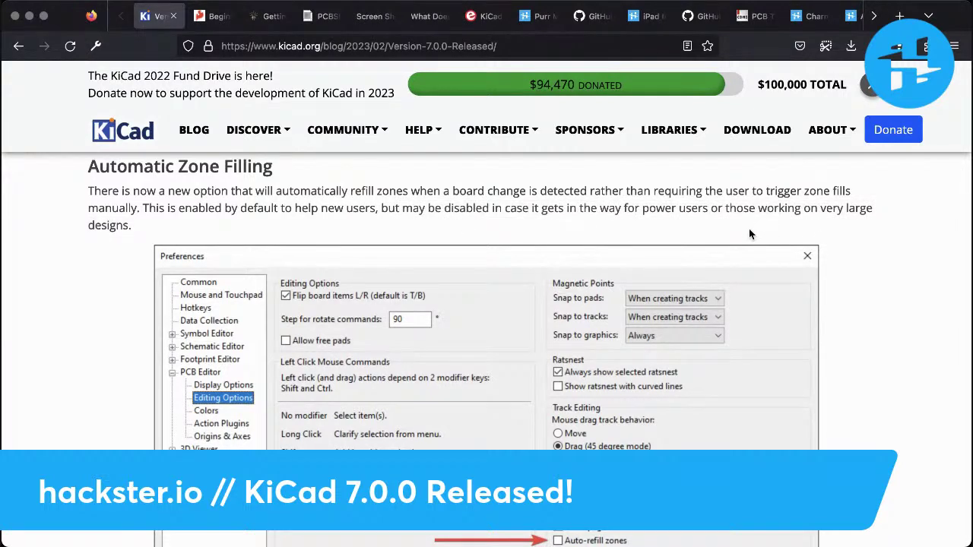
Scroll past the Preferences screenshot to the Background Bitmaps section
{"action": "scroll", "coordinate": [764, 330], "scroll_direction": "down", "scroll_amount": 3}
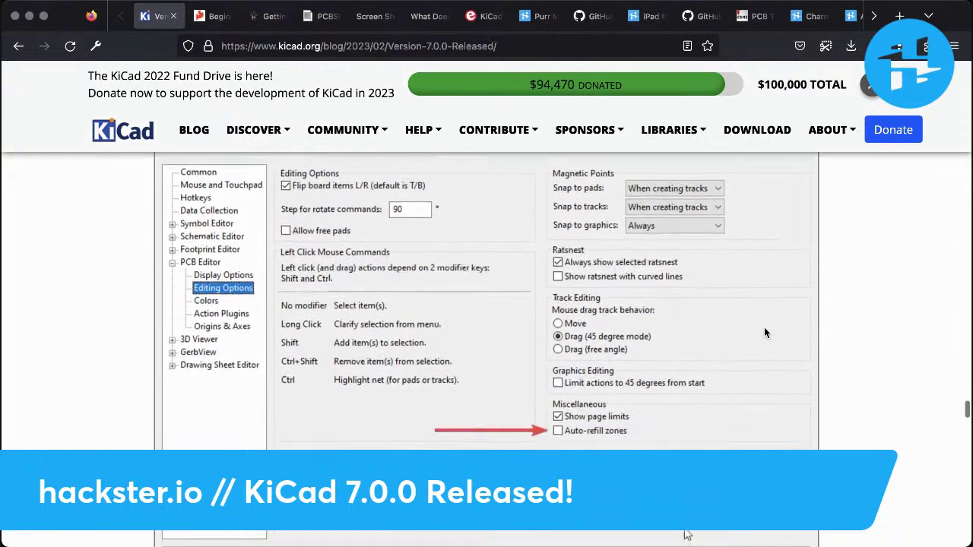
{"action": "scroll", "coordinate": [767, 361], "scroll_direction": "down", "scroll_amount": 6}
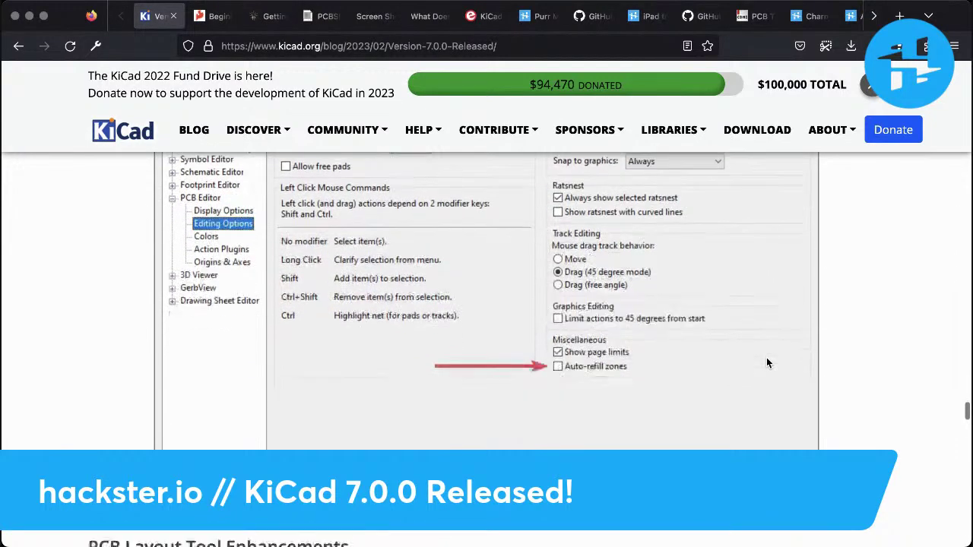
{"action": "scroll", "coordinate": [663, 253], "scroll_direction": "up", "scroll_amount": 9}
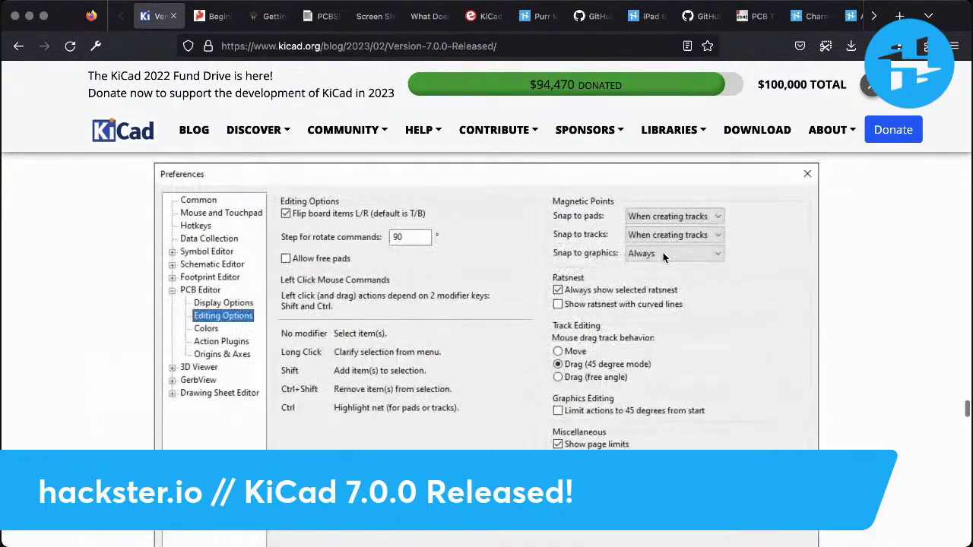
{"action": "scroll", "coordinate": [663, 253], "scroll_direction": "down", "scroll_amount": 8}
{"action": "scroll", "coordinate": [663, 258], "scroll_direction": "down", "scroll_amount": 6}
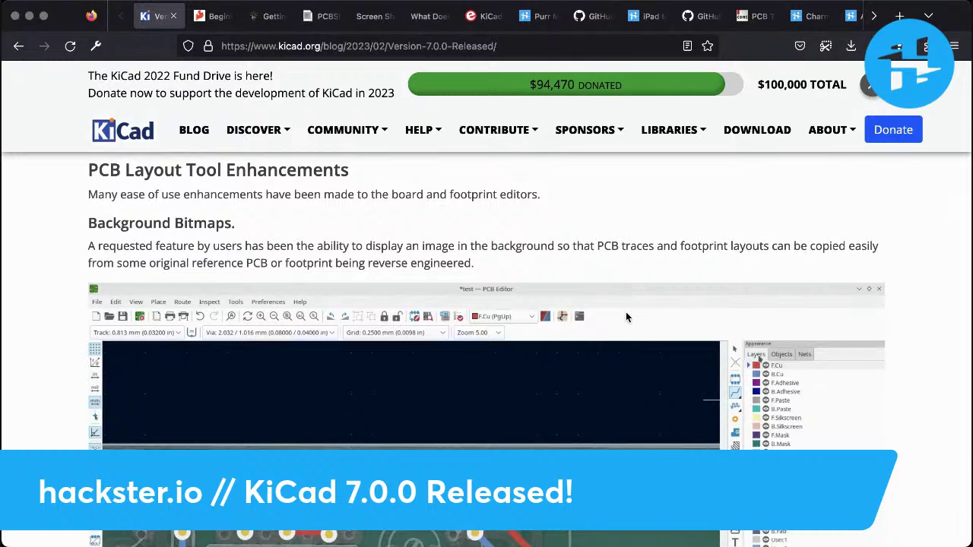
{"action": "scroll", "coordinate": [626, 316], "scroll_direction": "down", "scroll_amount": 2}
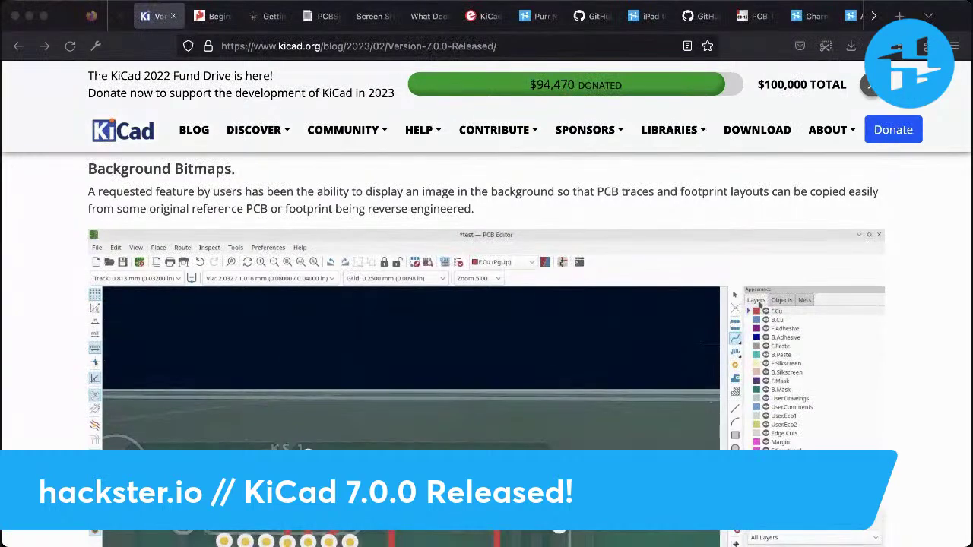
Switch to the iPad-to-KiCad PCB art article and flip through the ESP-01 gallery
{"action": "left_click", "coordinate": [646, 15]}
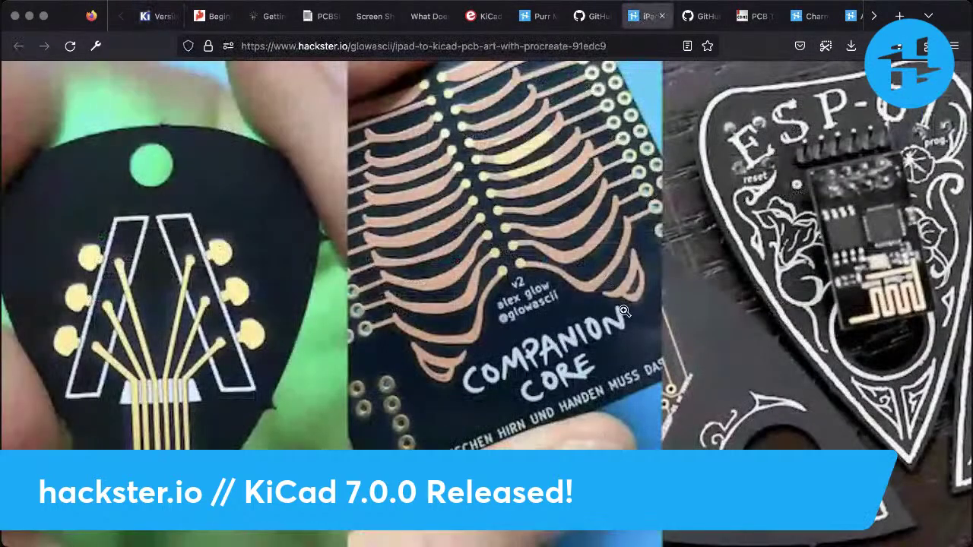
{"action": "scroll", "coordinate": [625, 310], "scroll_direction": "down", "scroll_amount": 5}
{"action": "key", "text": "super+0"}
{"action": "scroll", "coordinate": [625, 310], "scroll_direction": "down", "scroll_amount": 10}
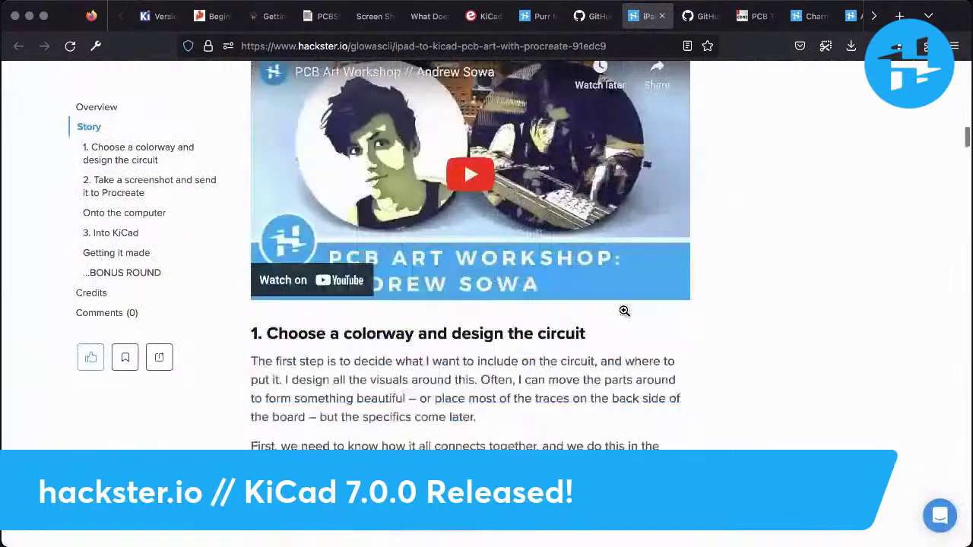
{"action": "scroll", "coordinate": [624, 311], "scroll_direction": "down", "scroll_amount": 20}
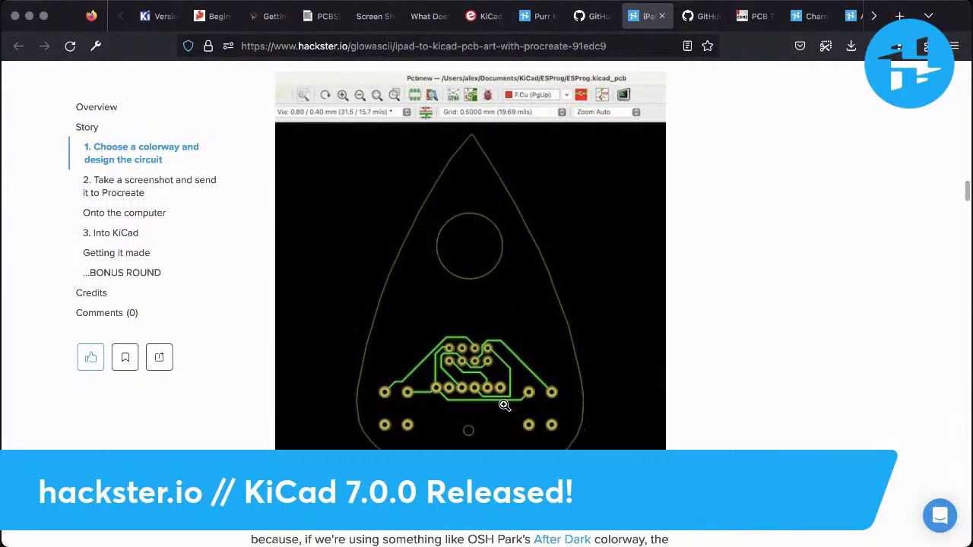
{"action": "scroll", "coordinate": [505, 405], "scroll_direction": "down", "scroll_amount": 20}
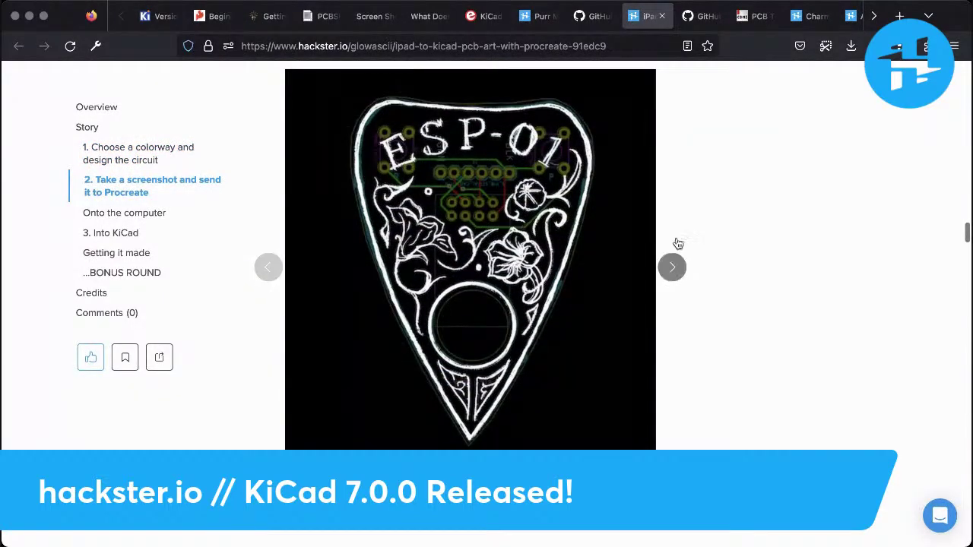
{"action": "left_click", "coordinate": [673, 267]}
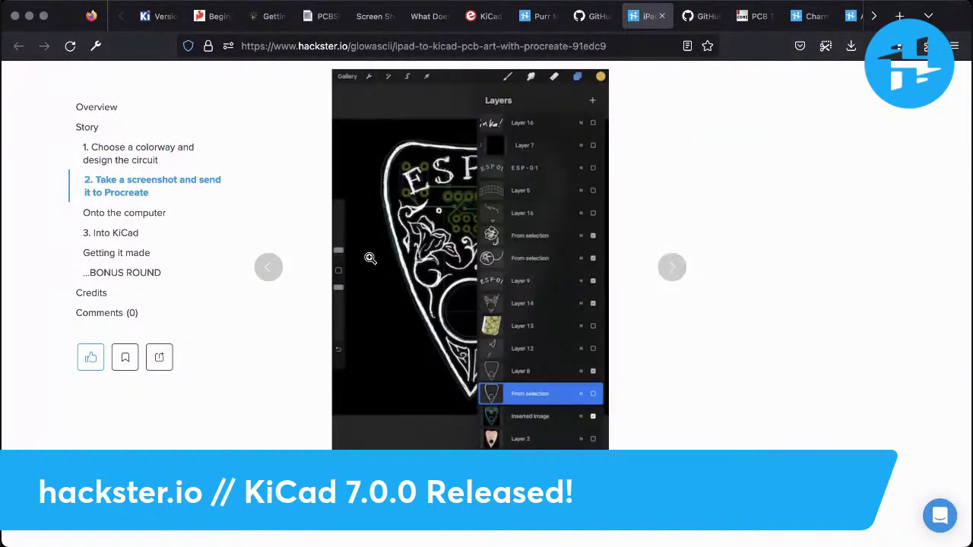
{"action": "left_click", "coordinate": [673, 267]}
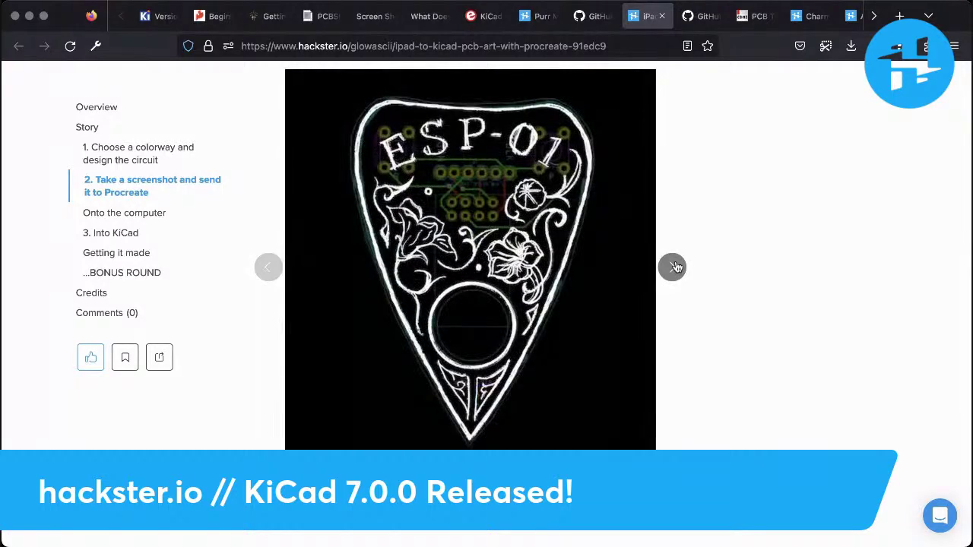
Toggle the guitar-pick gallery to its Procreate layers screenshot and back
{"action": "scroll", "coordinate": [713, 391], "scroll_direction": "down", "scroll_amount": 5}
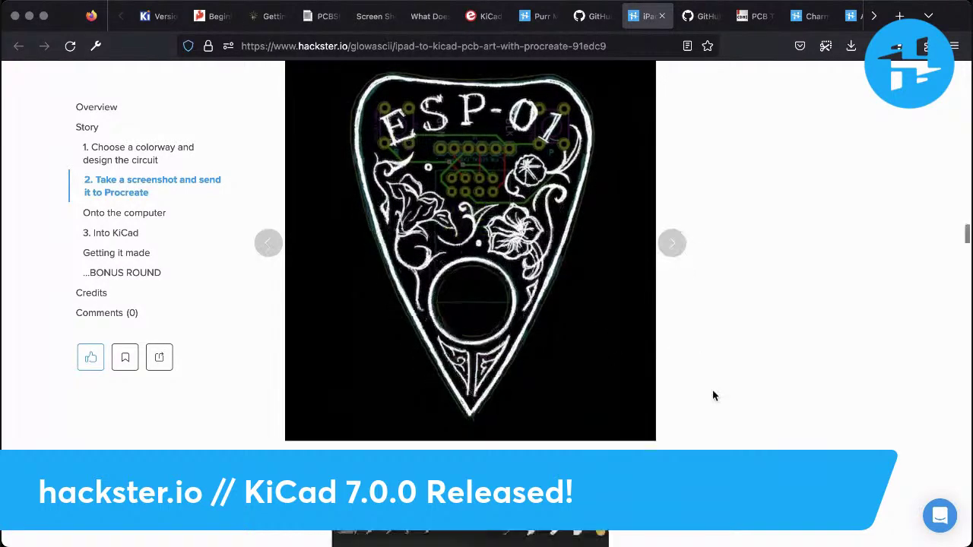
{"action": "scroll", "coordinate": [713, 395], "scroll_direction": "down", "scroll_amount": 6}
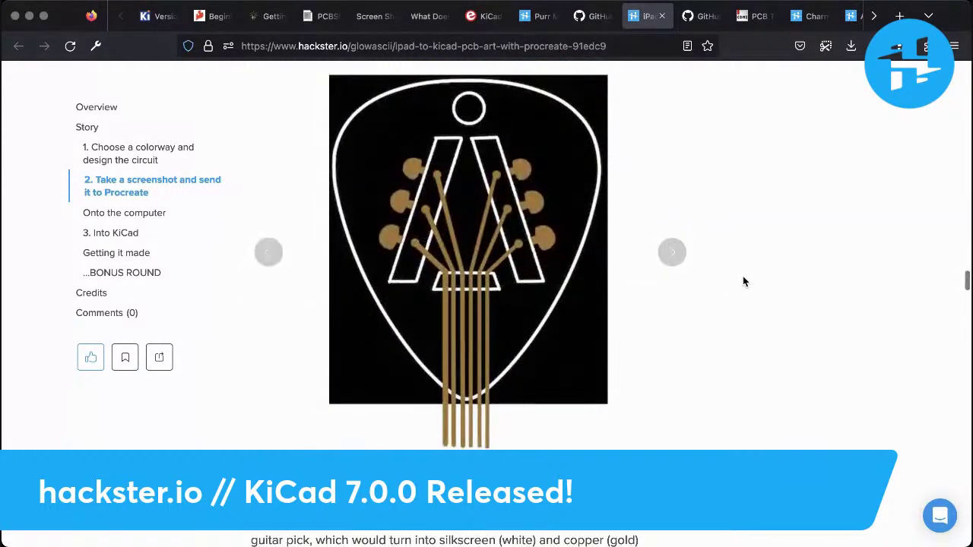
{"action": "left_click", "coordinate": [672, 253]}
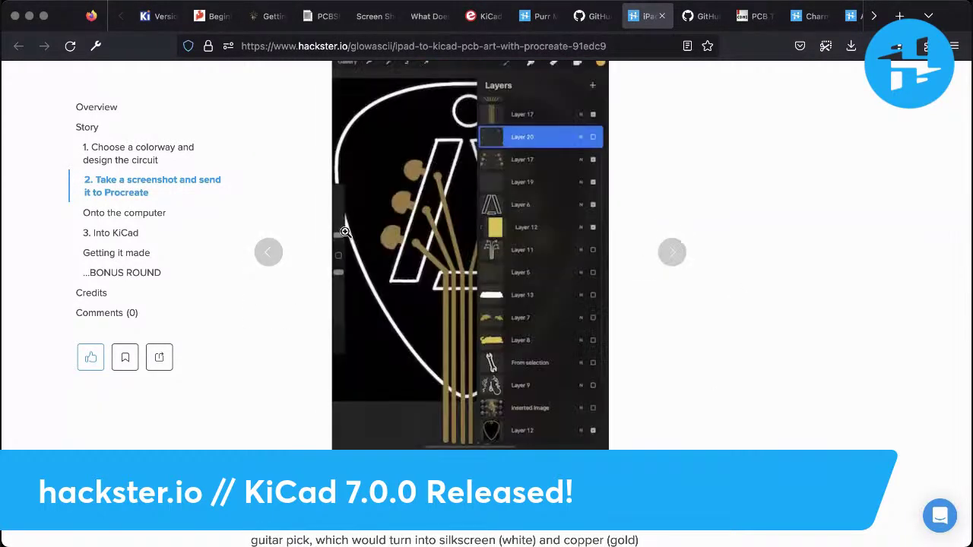
{"action": "left_click", "coordinate": [268, 254]}
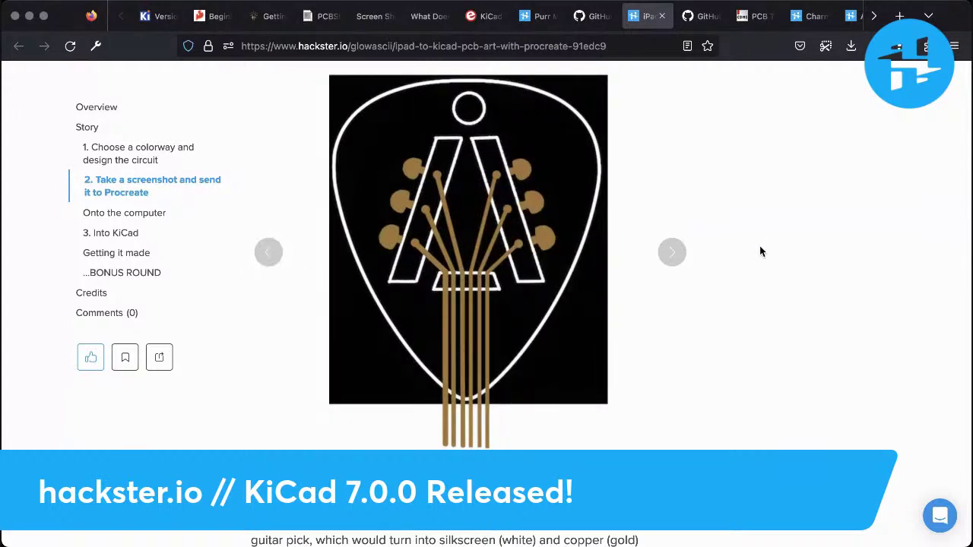
Scroll back up and compare the guitar-pick artwork with its Procreate layers again
{"action": "scroll", "coordinate": [773, 291], "scroll_direction": "down", "scroll_amount": 5}
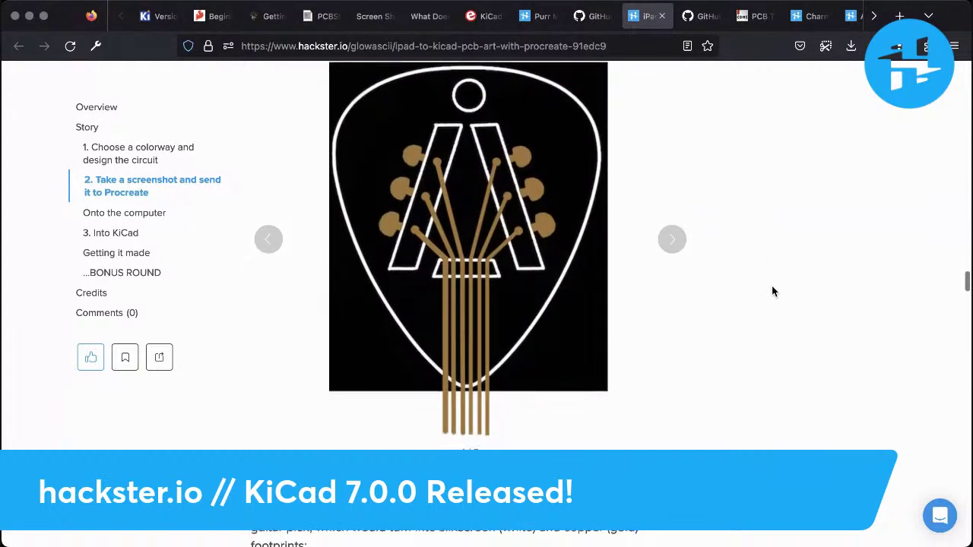
{"action": "scroll", "coordinate": [772, 291], "scroll_direction": "down", "scroll_amount": 10}
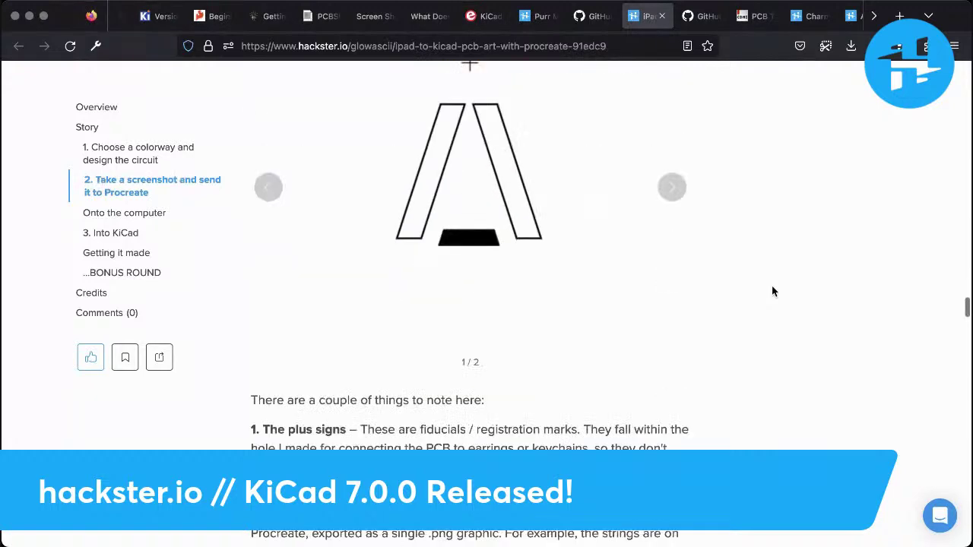
{"action": "scroll", "coordinate": [771, 291], "scroll_direction": "up", "scroll_amount": 1}
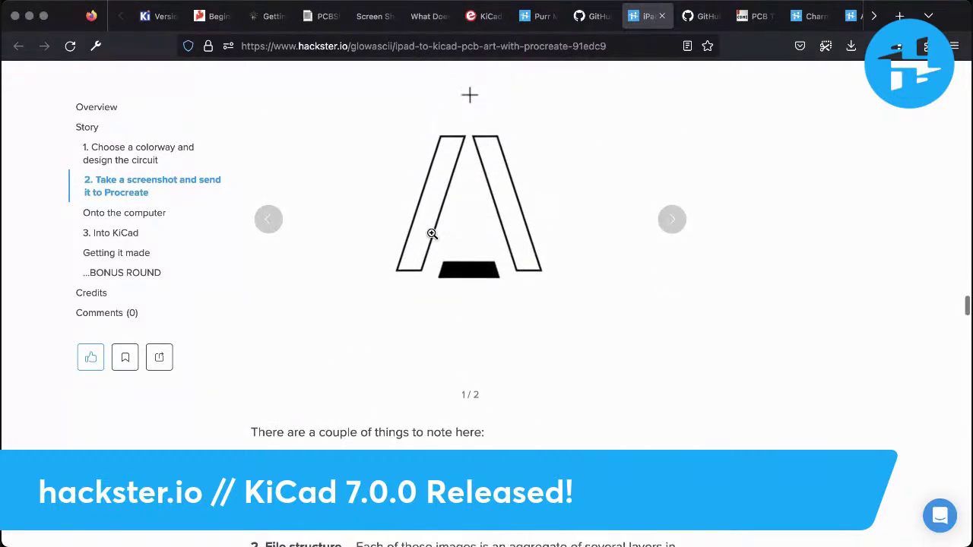
{"action": "scroll", "coordinate": [448, 192], "scroll_direction": "up", "scroll_amount": 2, "text": "ctrl"}
{"action": "scroll", "coordinate": [448, 192], "scroll_direction": "down", "scroll_amount": 2, "text": "ctrl"}
{"action": "scroll", "coordinate": [578, 231], "scroll_direction": "up", "scroll_amount": 7}
{"action": "scroll", "coordinate": [578, 231], "scroll_direction": "up", "scroll_amount": 10}
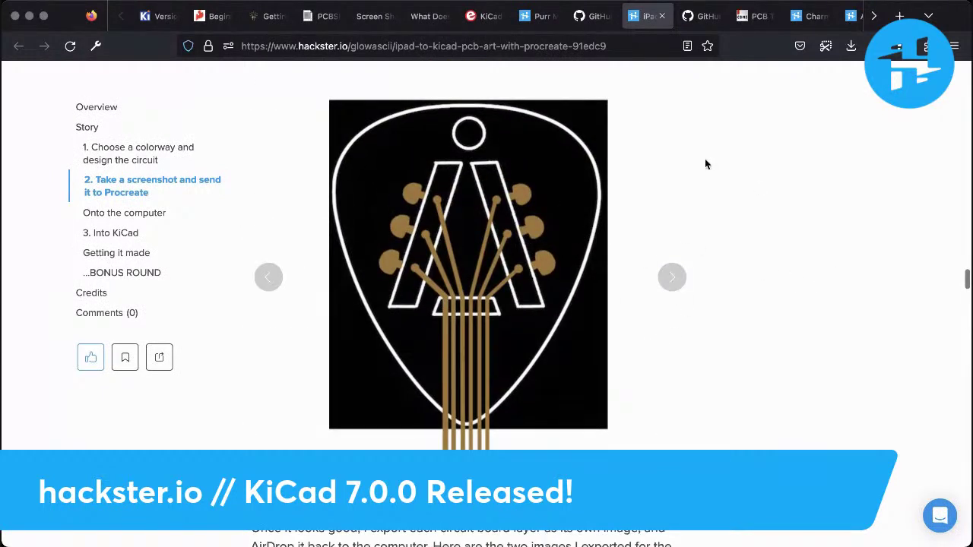
{"action": "left_click", "coordinate": [672, 283]}
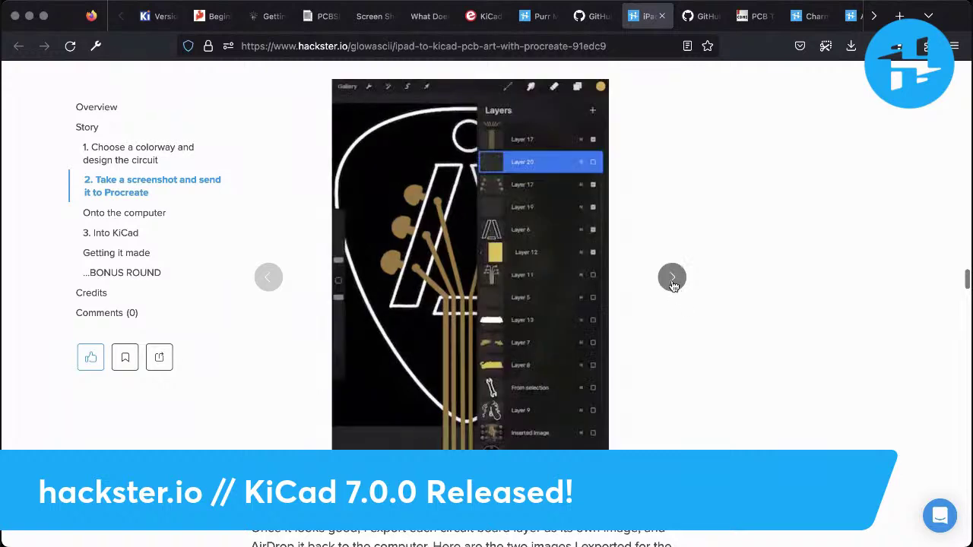
{"action": "left_click", "coordinate": [673, 283]}
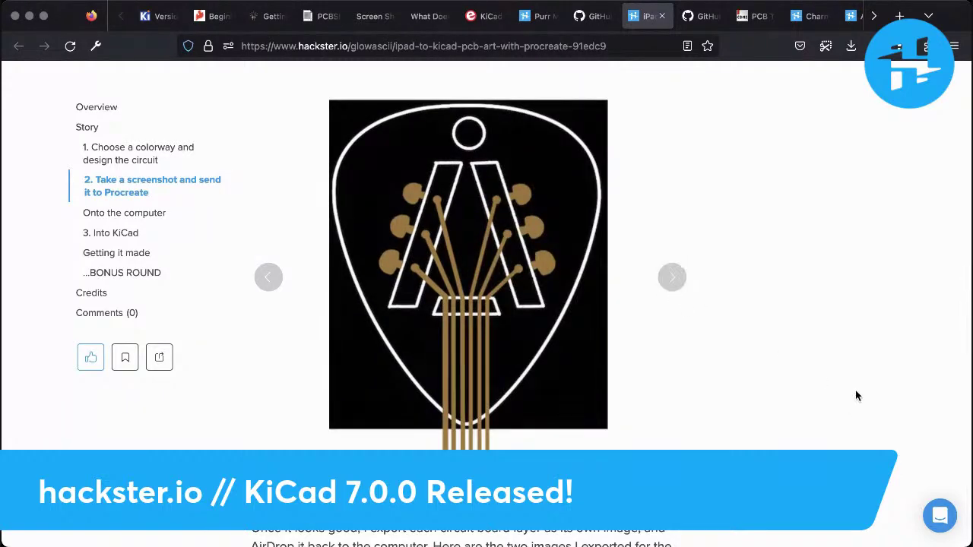
{"action": "scroll", "coordinate": [469, 261], "scroll_direction": "down", "scroll_amount": 15}
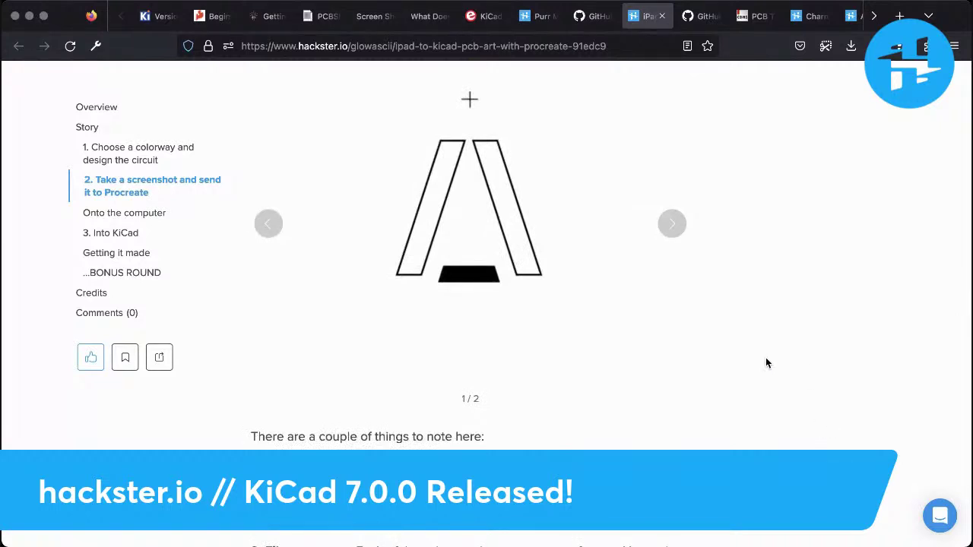
Search 'morse code avnet' and open Hackster's Morse Code Trainer for #Avnet100Years project
{"action": "key", "text": "ctrl+t"}
{"action": "type", "text": "morse "}
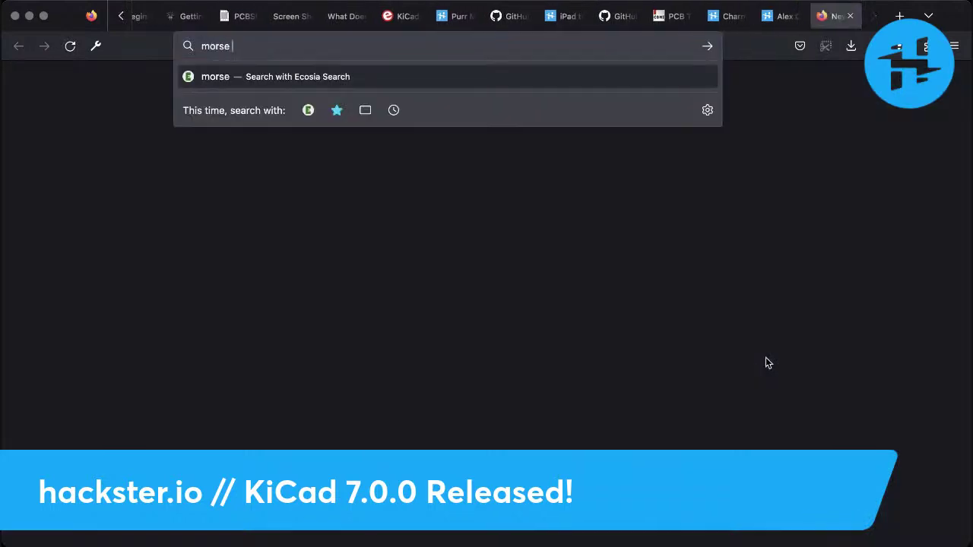
{"action": "type", "text": "code avnet"}
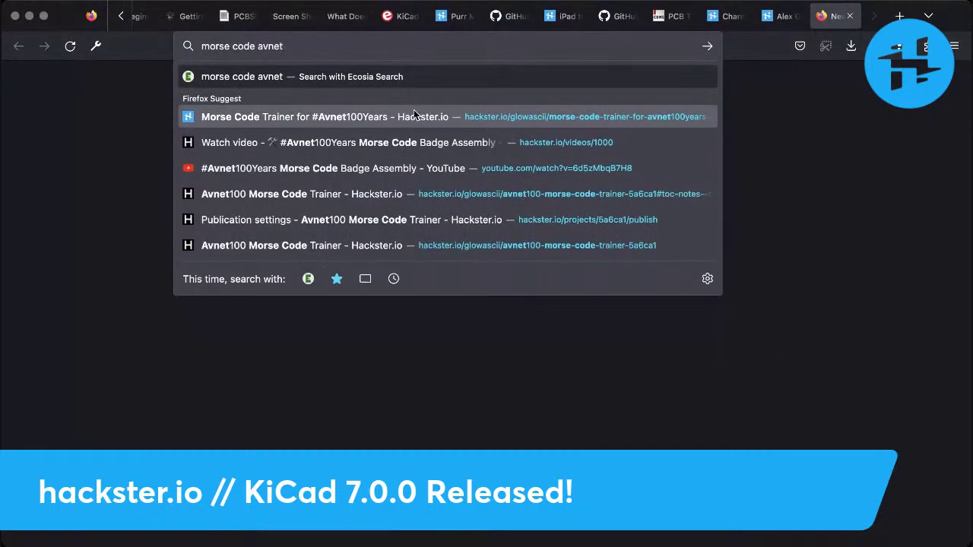
{"action": "left_click", "coordinate": [414, 114]}
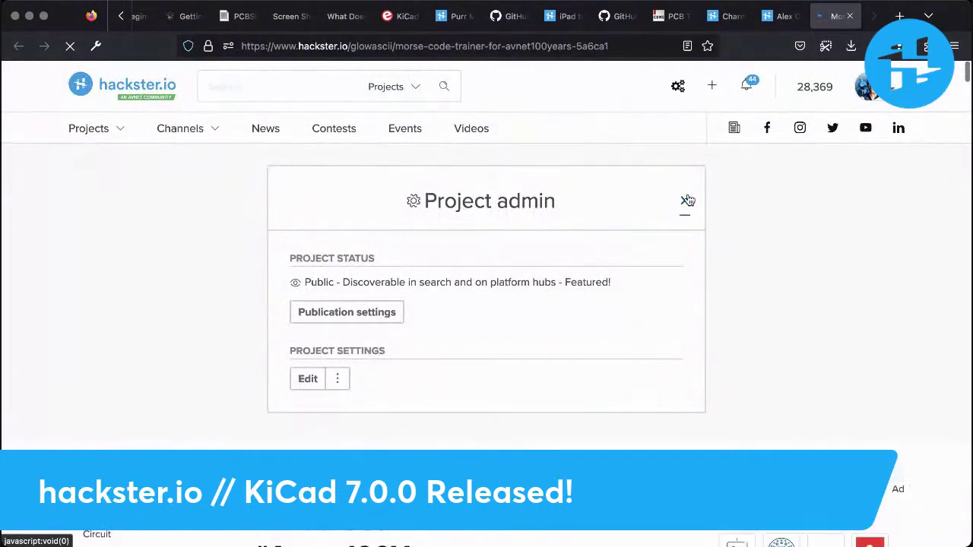
Dismiss the project admin box, look over the project photo, then return to the Cadence thermal relief article
{"action": "left_click", "coordinate": [686, 200]}
{"action": "scroll", "coordinate": [668, 251], "scroll_direction": "down", "scroll_amount": 5}
{"action": "scroll", "coordinate": [336, 190], "scroll_direction": "up", "scroll_amount": 5, "text": "ctrl"}
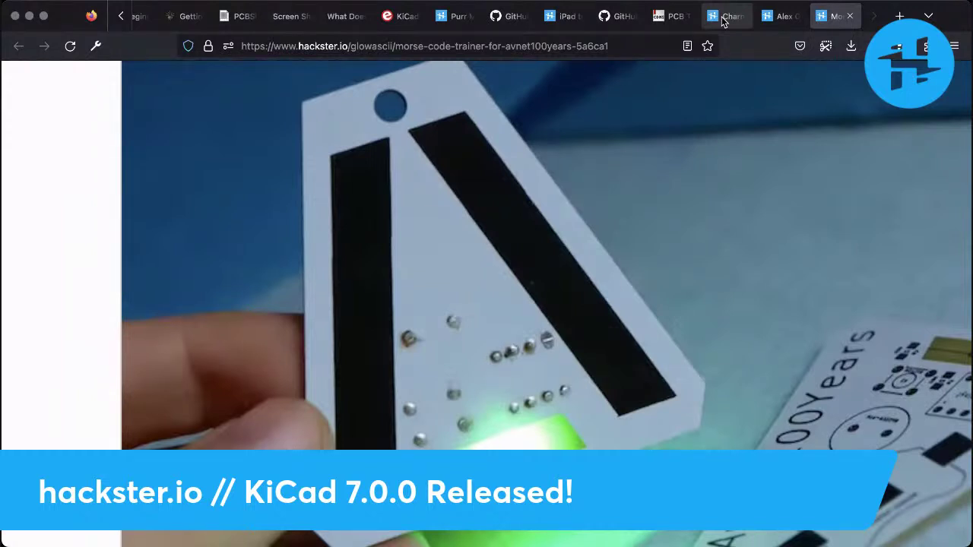
{"action": "left_click", "coordinate": [663, 19]}
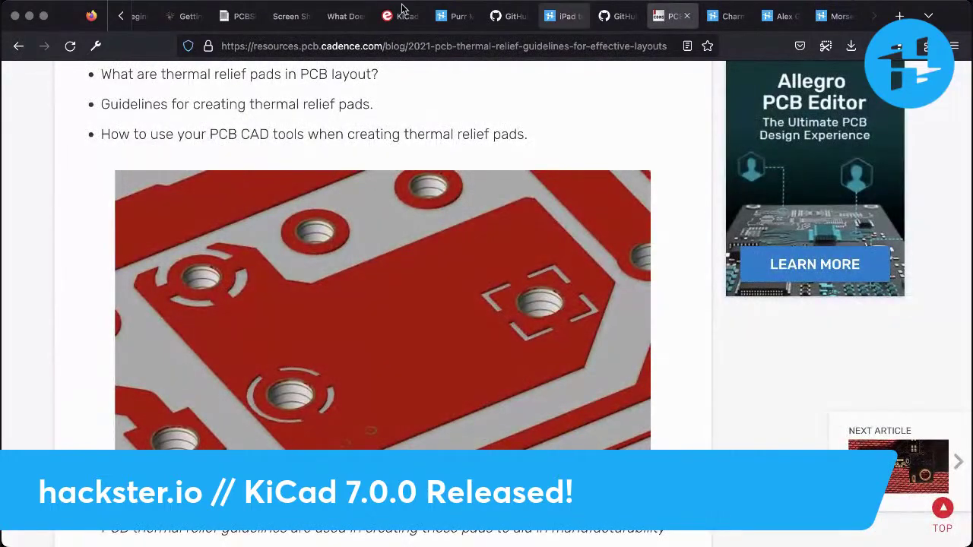
Go back to the KiCad 7.0.0 blog and bring the Background Bitmaps demo animation into view
{"action": "scroll", "coordinate": [165, 23], "scroll_direction": "up", "scroll_amount": 2}
{"action": "left_click", "coordinate": [163, 19]}
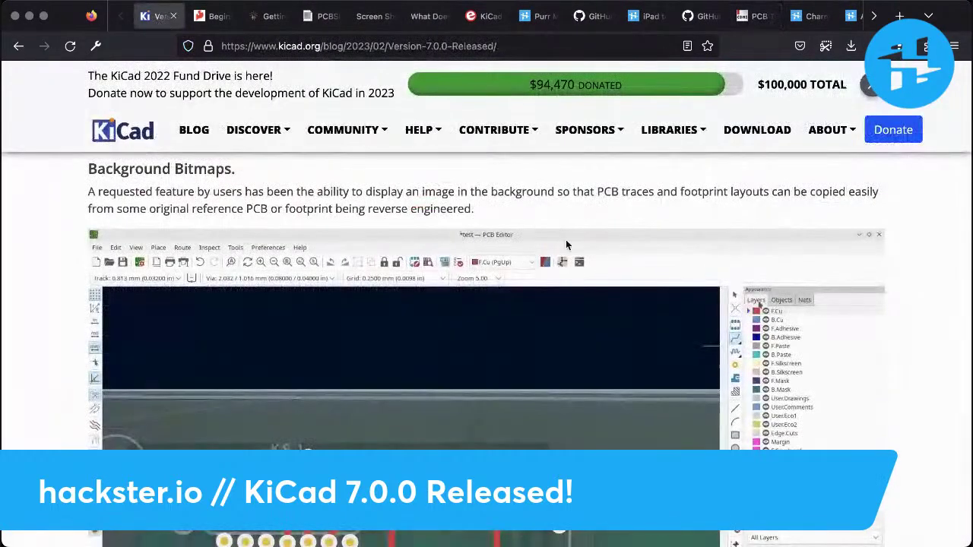
{"action": "scroll", "coordinate": [645, 388], "scroll_direction": "down", "scroll_amount": 1}
{"action": "scroll", "coordinate": [646, 388], "scroll_direction": "up", "scroll_amount": 1}
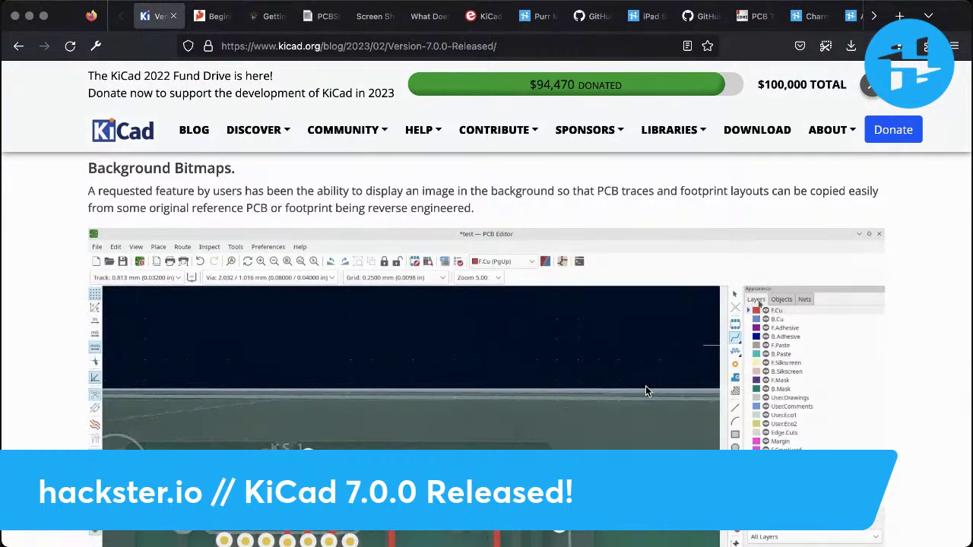
{"action": "scroll", "coordinate": [646, 390], "scroll_direction": "down", "scroll_amount": 4}
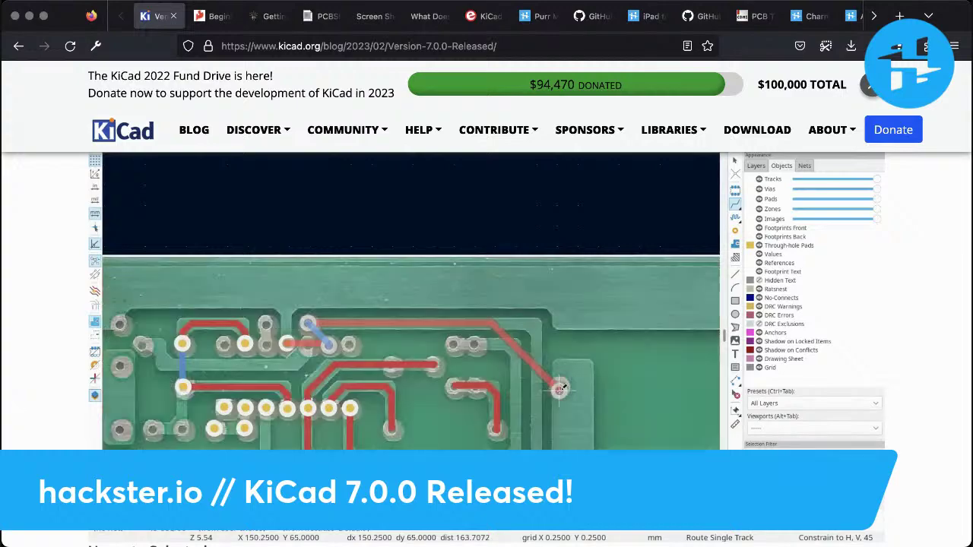
Read through the Automatically Complete Trace Route and Attempt to Finish Selection sections
{"action": "scroll", "coordinate": [44, 450], "scroll_direction": "down", "scroll_amount": 5}
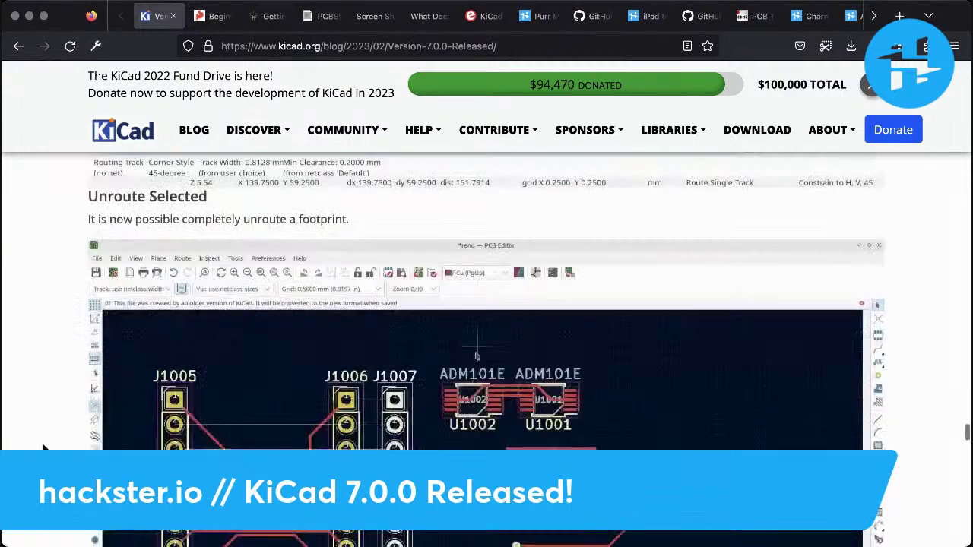
{"action": "scroll", "coordinate": [44, 449], "scroll_direction": "down", "scroll_amount": 2}
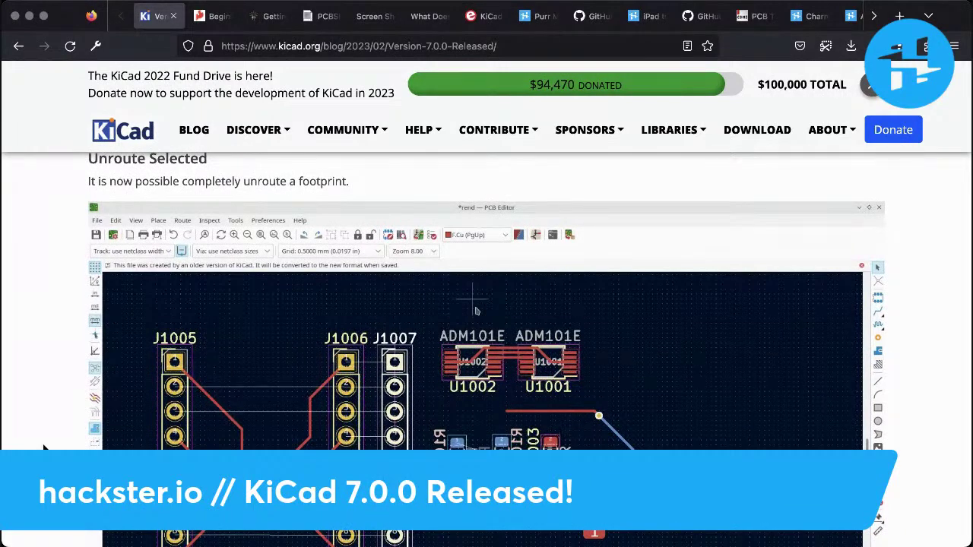
{"action": "scroll", "coordinate": [43, 450], "scroll_direction": "down", "scroll_amount": 2}
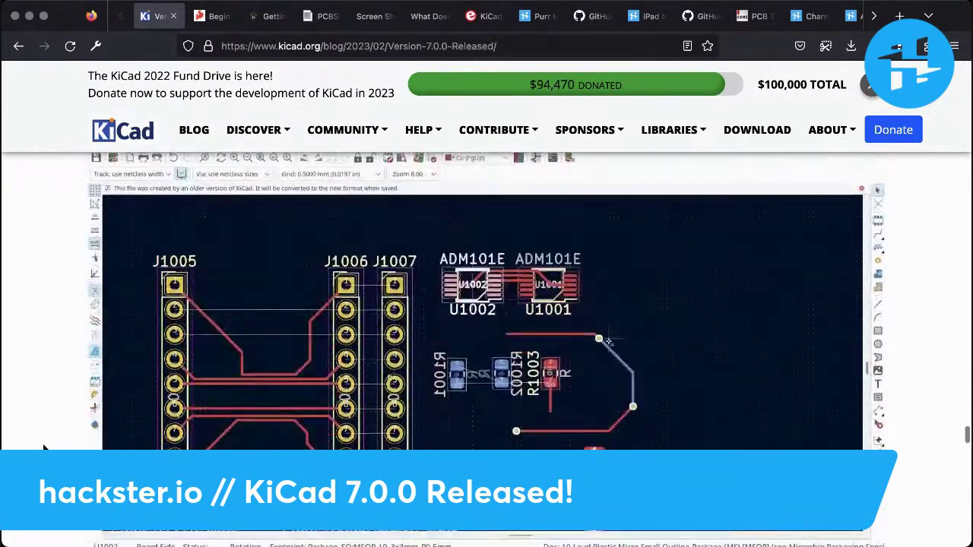
{"action": "scroll", "coordinate": [44, 449], "scroll_direction": "up", "scroll_amount": 1}
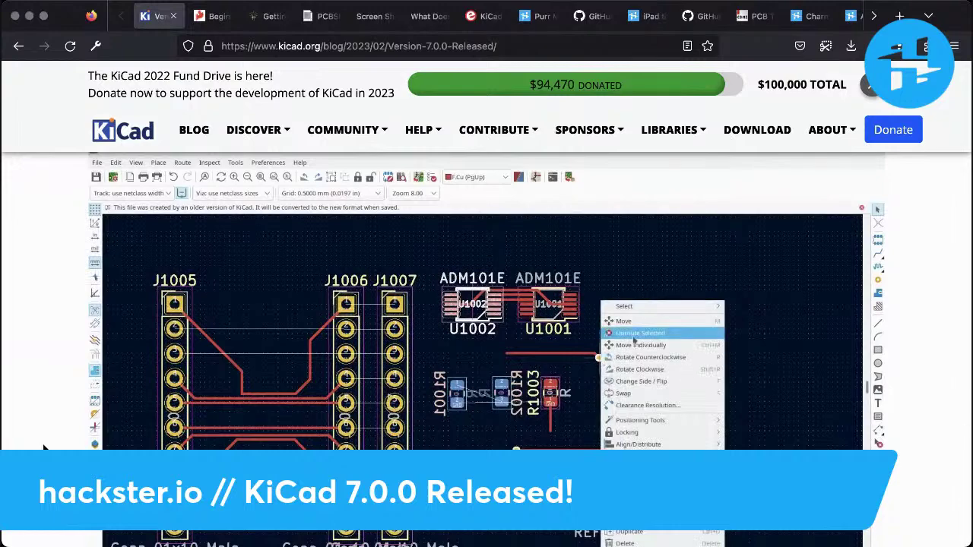
{"action": "scroll", "coordinate": [44, 449], "scroll_direction": "down", "scroll_amount": 10}
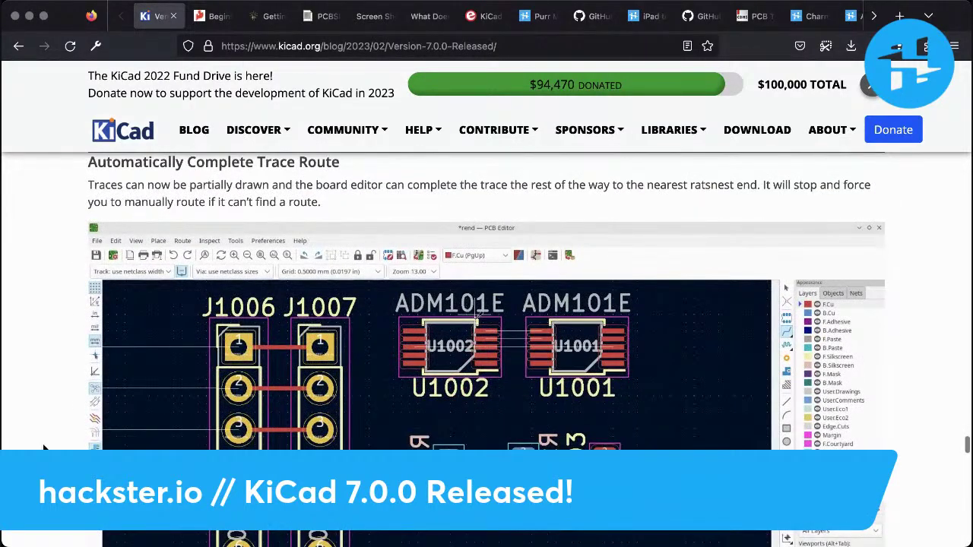
{"action": "scroll", "coordinate": [43, 449], "scroll_direction": "up", "scroll_amount": 1}
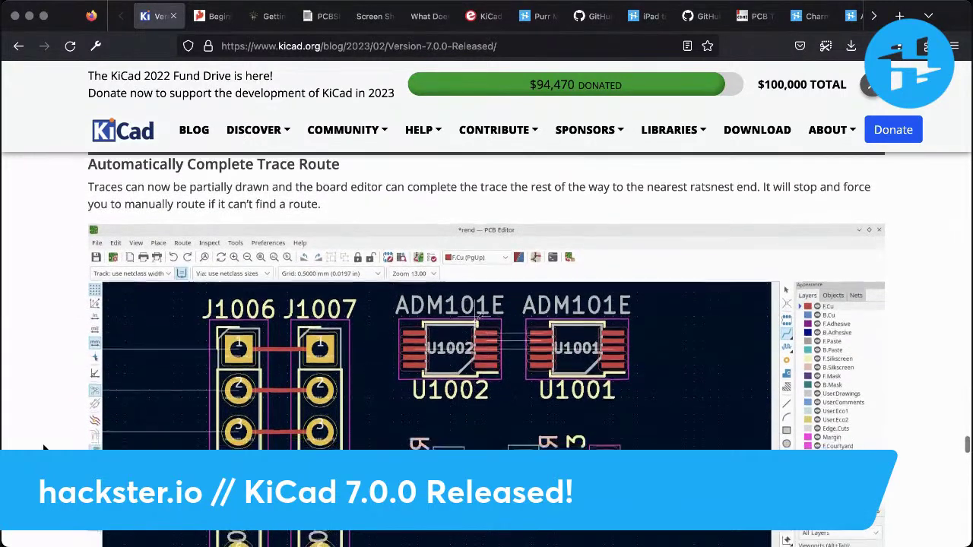
{"action": "scroll", "coordinate": [44, 449], "scroll_direction": "down", "scroll_amount": 1}
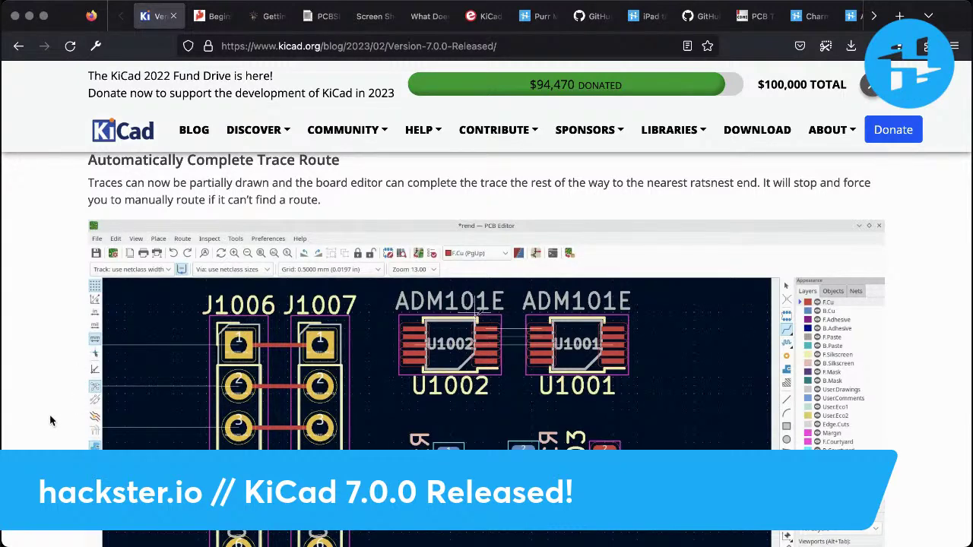
{"action": "scroll", "coordinate": [50, 421], "scroll_direction": "down", "scroll_amount": 4}
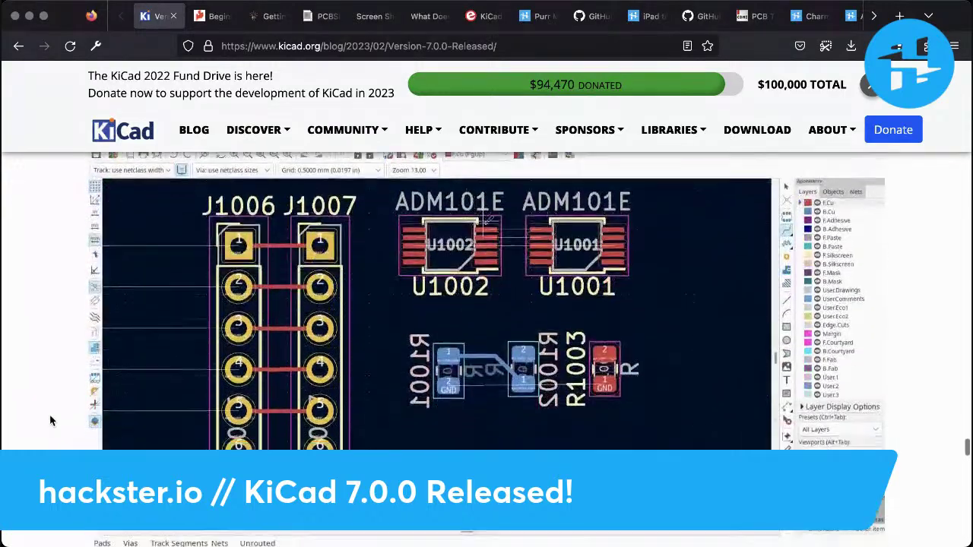
{"action": "scroll", "coordinate": [89, 419], "scroll_direction": "up", "scroll_amount": 1}
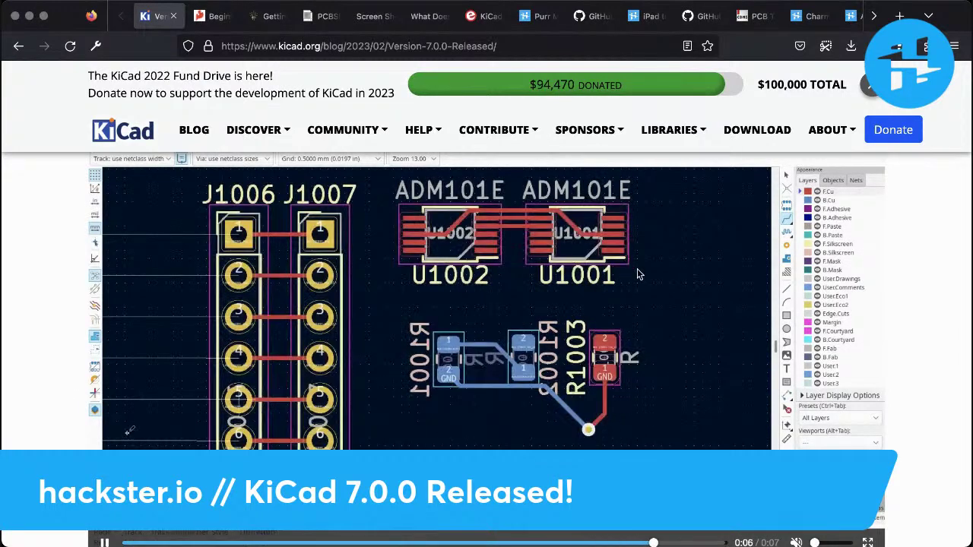
{"action": "scroll", "coordinate": [713, 351], "scroll_direction": "up", "scroll_amount": 5}
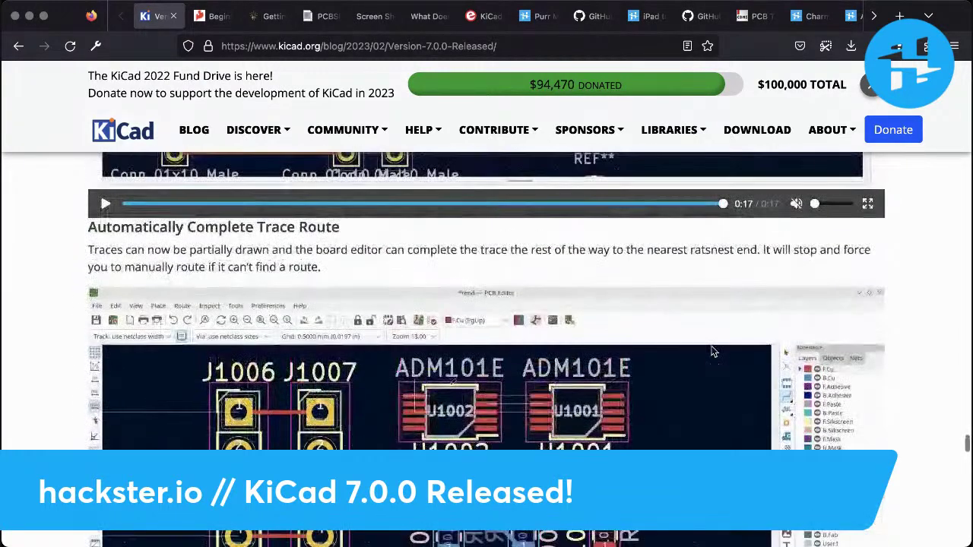
{"action": "scroll", "coordinate": [713, 352], "scroll_direction": "down", "scroll_amount": 8}
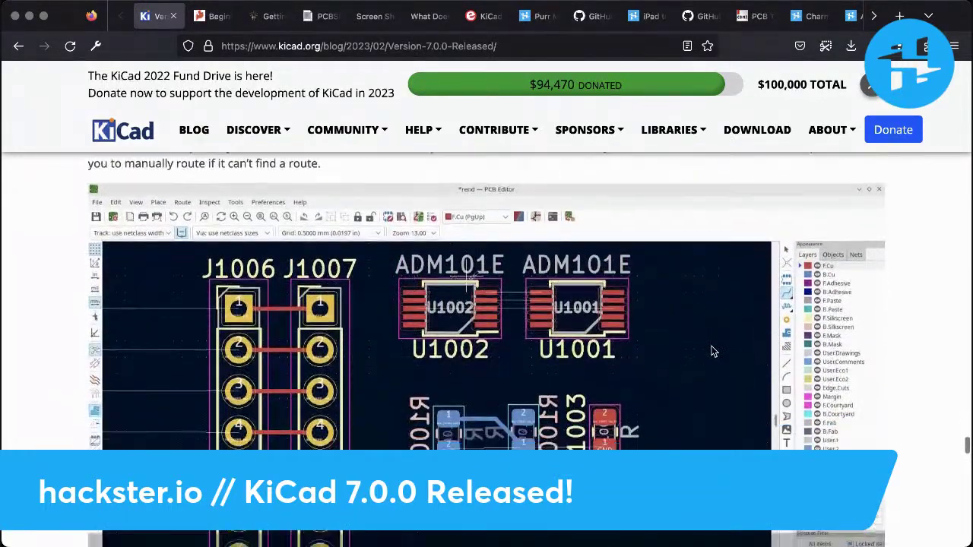
{"action": "scroll", "coordinate": [713, 352], "scroll_direction": "down", "scroll_amount": 8}
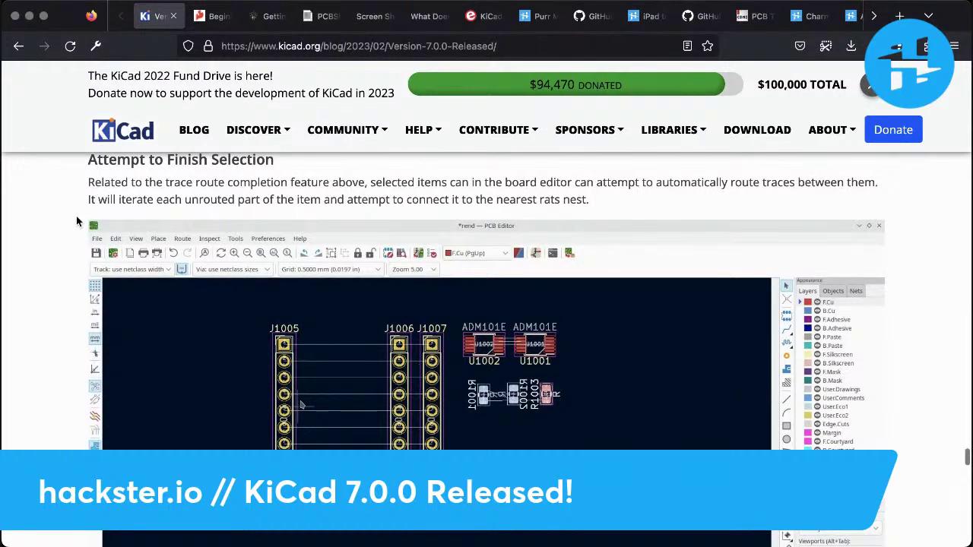
Highlight the sentence about automatic trace routing, clear it, and move on to the Search Panel section
{"action": "left_click_drag", "start_coordinate": [600, 183], "coordinate": [607, 196]}
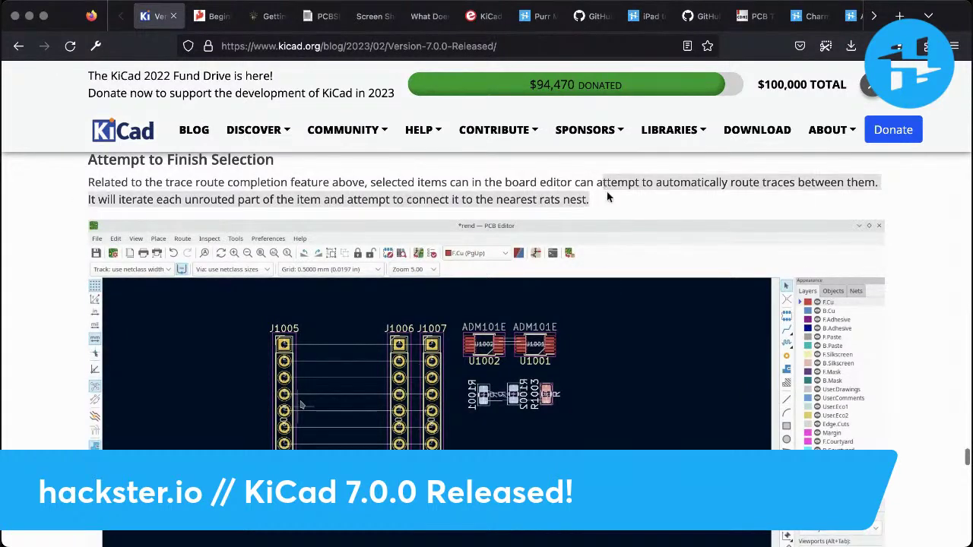
{"action": "left_click", "coordinate": [610, 200]}
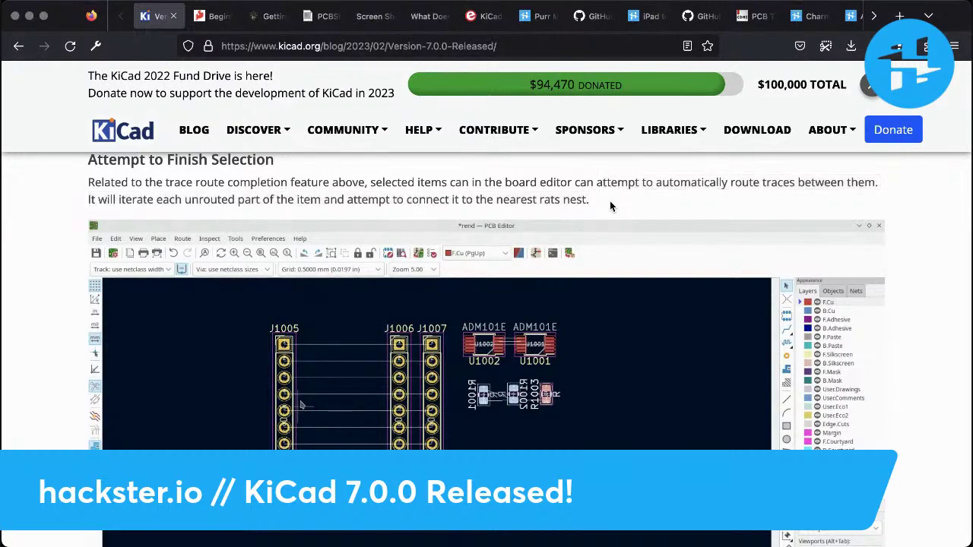
{"action": "scroll", "coordinate": [610, 200], "scroll_direction": "down", "scroll_amount": 6}
{"action": "scroll", "coordinate": [610, 201], "scroll_direction": "down", "scroll_amount": 7}
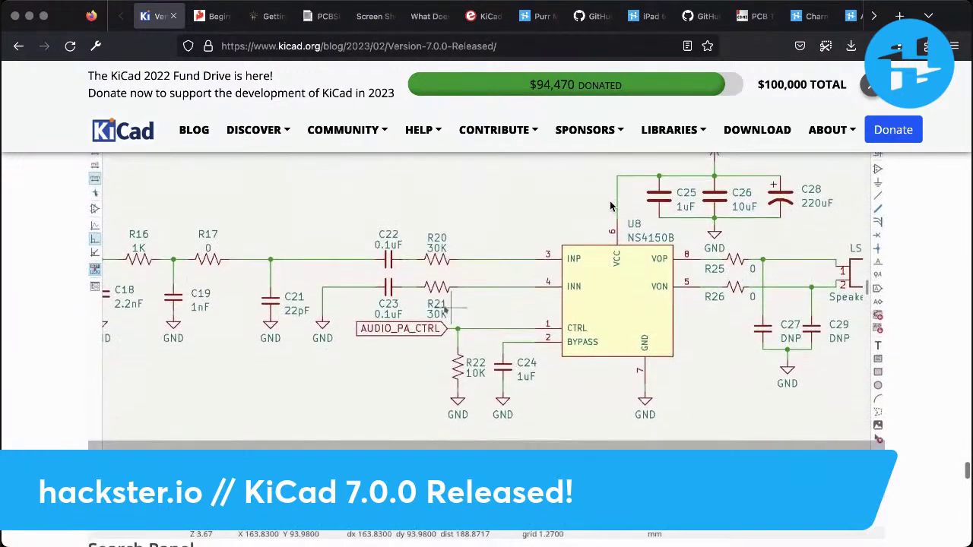
{"action": "scroll", "coordinate": [610, 206], "scroll_direction": "up", "scroll_amount": 6}
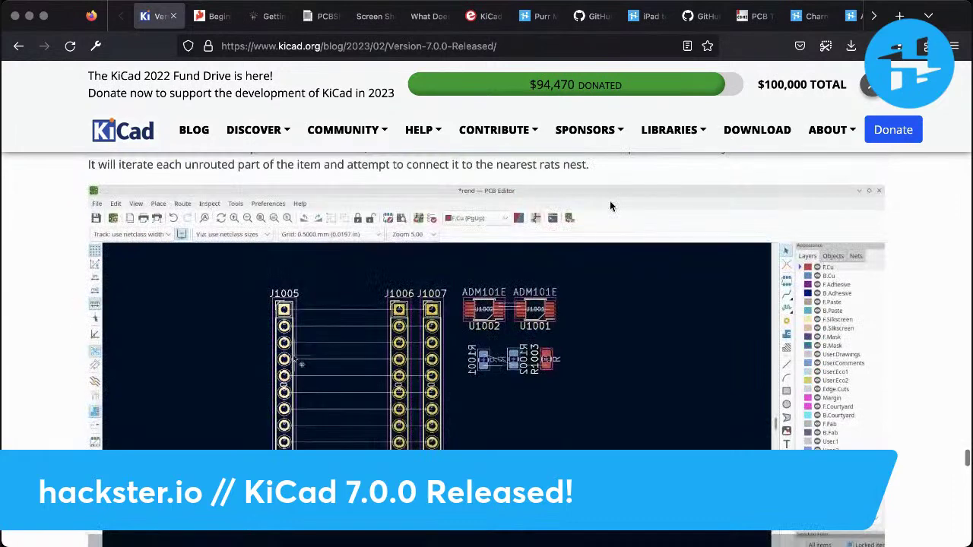
{"action": "scroll", "coordinate": [610, 206], "scroll_direction": "up", "scroll_amount": 1}
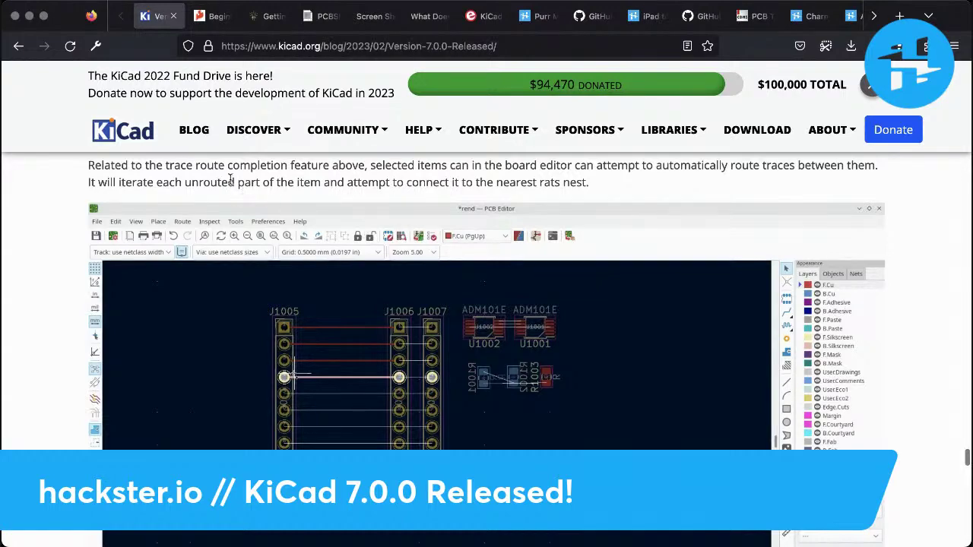
{"action": "scroll", "coordinate": [542, 296], "scroll_direction": "down", "scroll_amount": 12}
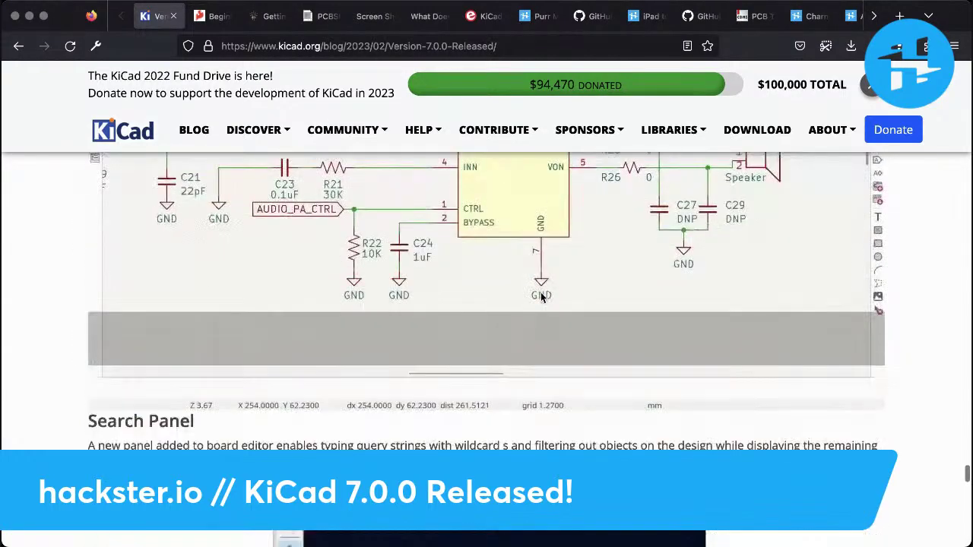
{"action": "scroll", "coordinate": [540, 297], "scroll_direction": "down", "scroll_amount": 1}
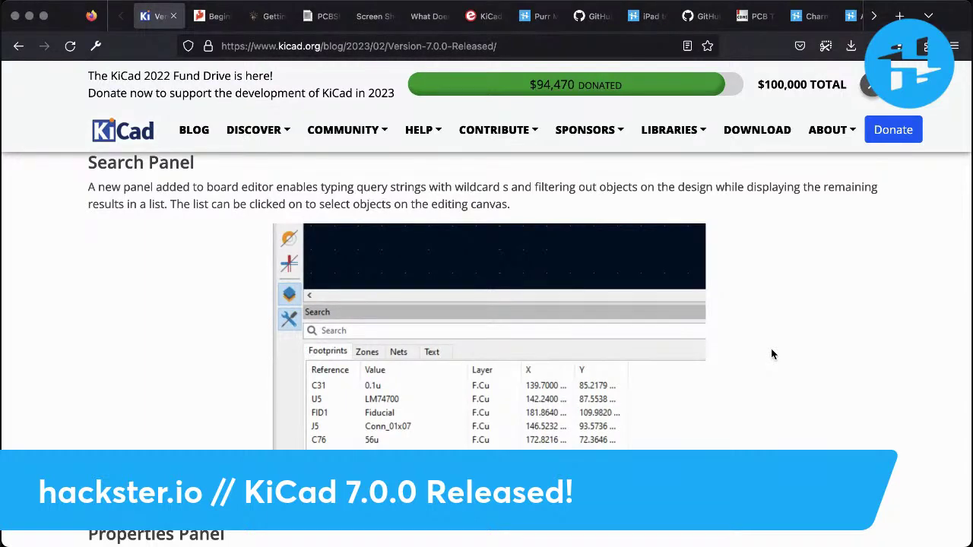
Scroll back and forth between the Search Panel and Properties Panel sections, stopping on Properties Panel
{"action": "scroll", "coordinate": [773, 355], "scroll_direction": "down", "scroll_amount": 10}
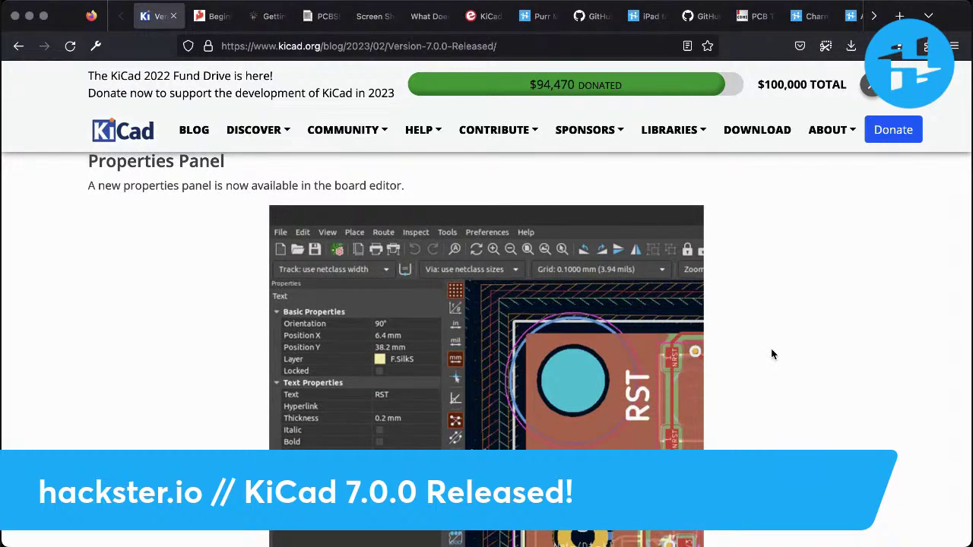
{"action": "scroll", "coordinate": [772, 354], "scroll_direction": "down", "scroll_amount": 2}
{"action": "scroll", "coordinate": [773, 355], "scroll_direction": "up", "scroll_amount": 2}
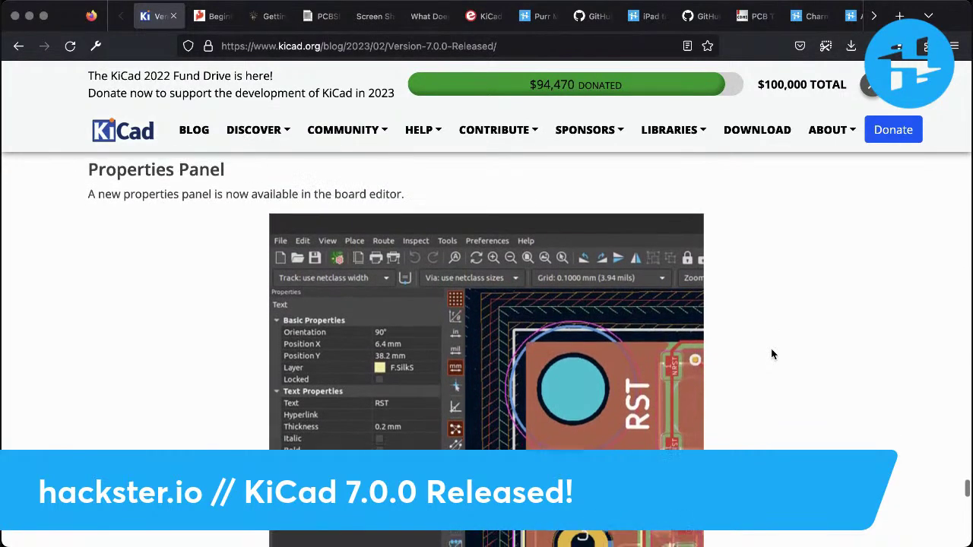
{"action": "scroll", "coordinate": [773, 354], "scroll_direction": "down", "scroll_amount": 1}
{"action": "scroll", "coordinate": [772, 355], "scroll_direction": "up", "scroll_amount": 10}
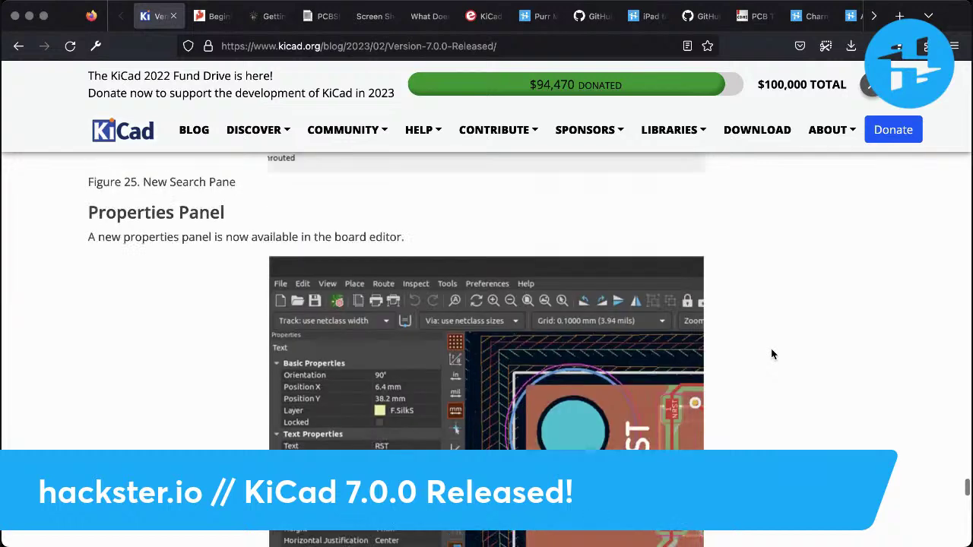
{"action": "scroll", "coordinate": [772, 354], "scroll_direction": "down", "scroll_amount": 1}
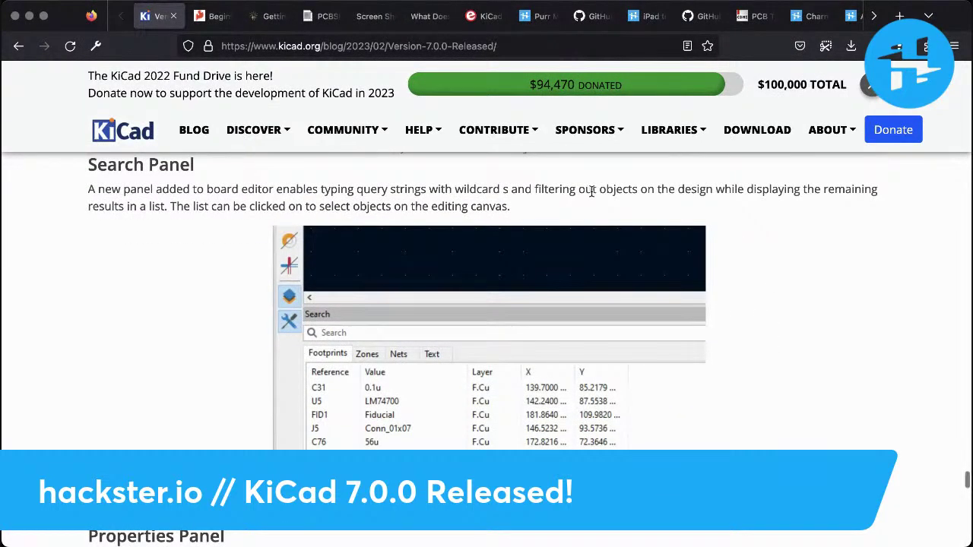
{"action": "scroll", "coordinate": [754, 399], "scroll_direction": "down", "scroll_amount": 7}
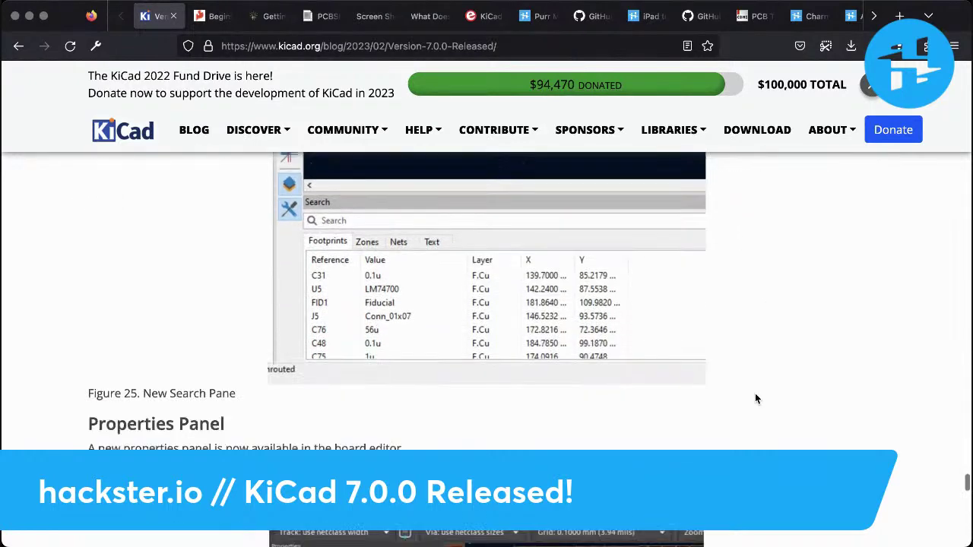
{"action": "scroll", "coordinate": [755, 399], "scroll_direction": "up", "scroll_amount": 7}
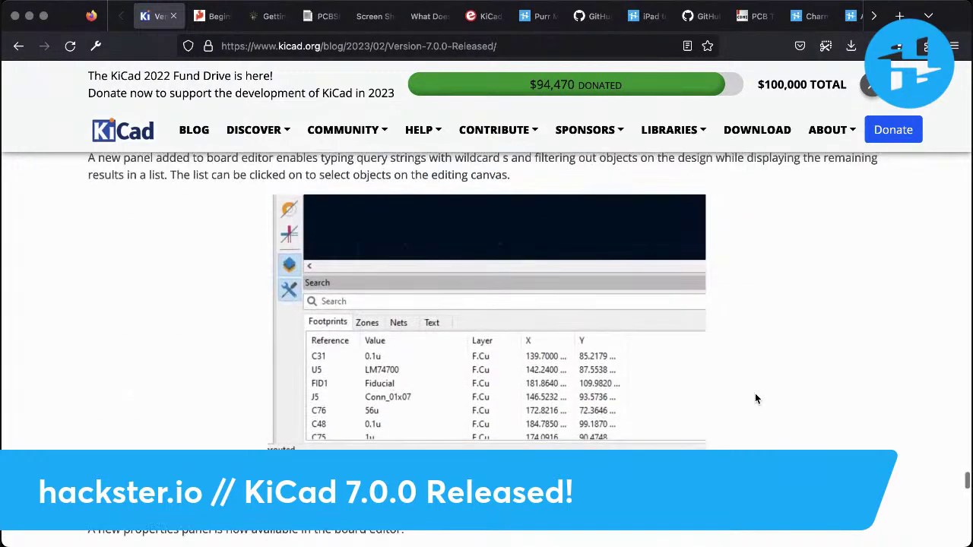
{"action": "scroll", "coordinate": [755, 398], "scroll_direction": "down", "scroll_amount": 10}
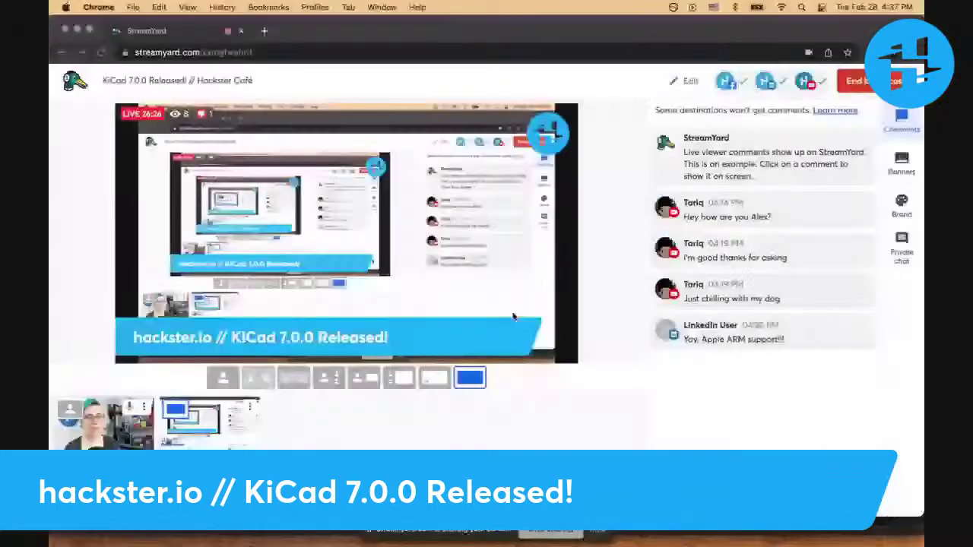
Switch to the KiCad PCB Editor and zoom out to show the whole HackRuler board
{"action": "key", "text": "super+Tab"}
{"action": "left_click", "coordinate": [448, 271]}
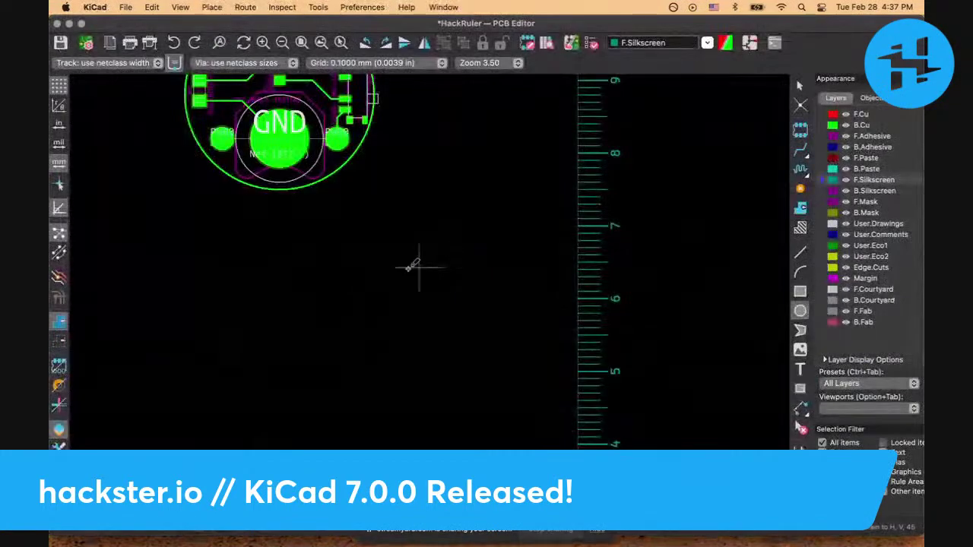
{"action": "scroll", "coordinate": [428, 278], "scroll_direction": "up", "scroll_amount": 2}
{"action": "scroll", "coordinate": [430, 285], "scroll_direction": "down", "scroll_amount": 2}
{"action": "scroll", "coordinate": [430, 285], "scroll_direction": "down", "scroll_amount": 4}
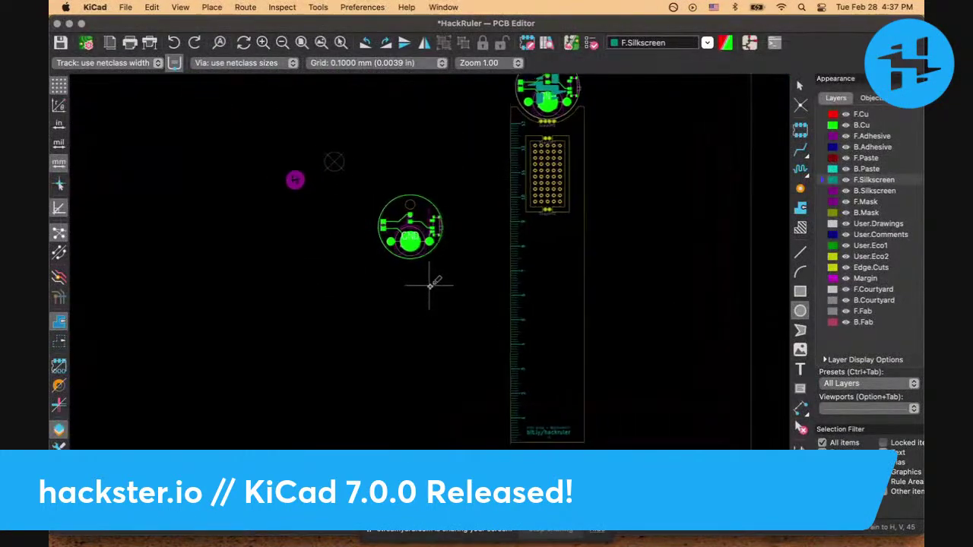
Toggle the Search panel with Cmd+G until it stays open, listing the SnapOff and ProtoLine footprints
{"action": "key", "text": "super+g"}
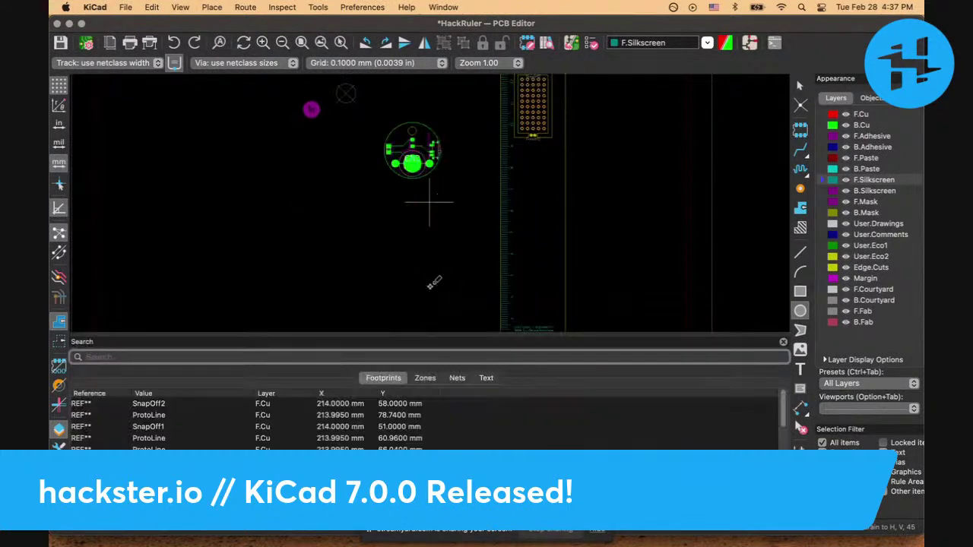
{"action": "key", "text": "super+g"}
{"action": "key", "text": "super+g"}
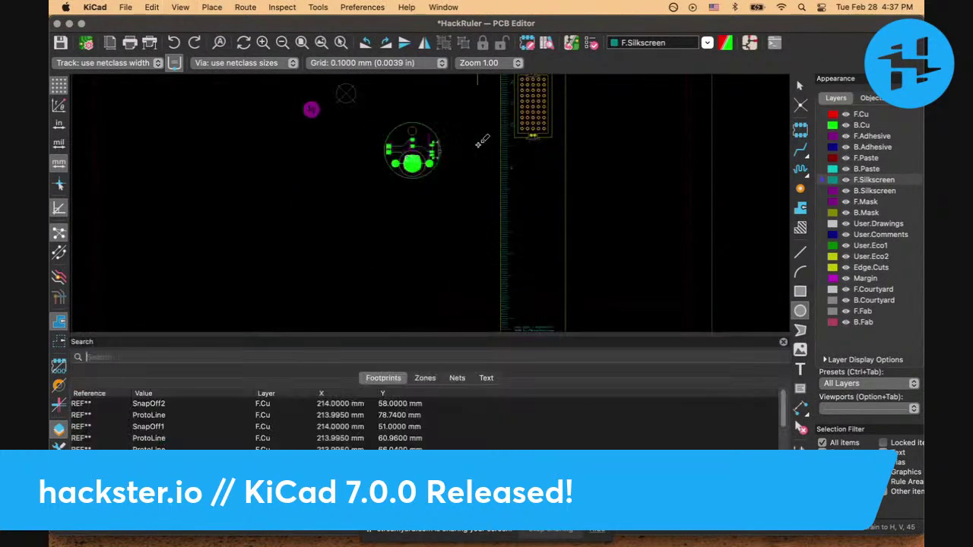
{"action": "key", "text": "super+g"}
{"action": "key", "text": "super+g"}
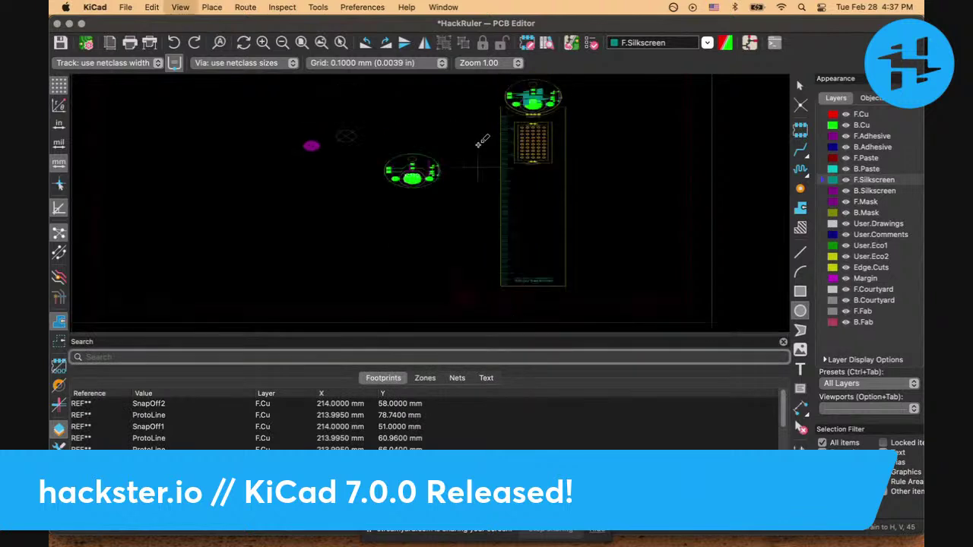
{"action": "key", "text": "super+g"}
{"action": "key", "text": "super+g"}
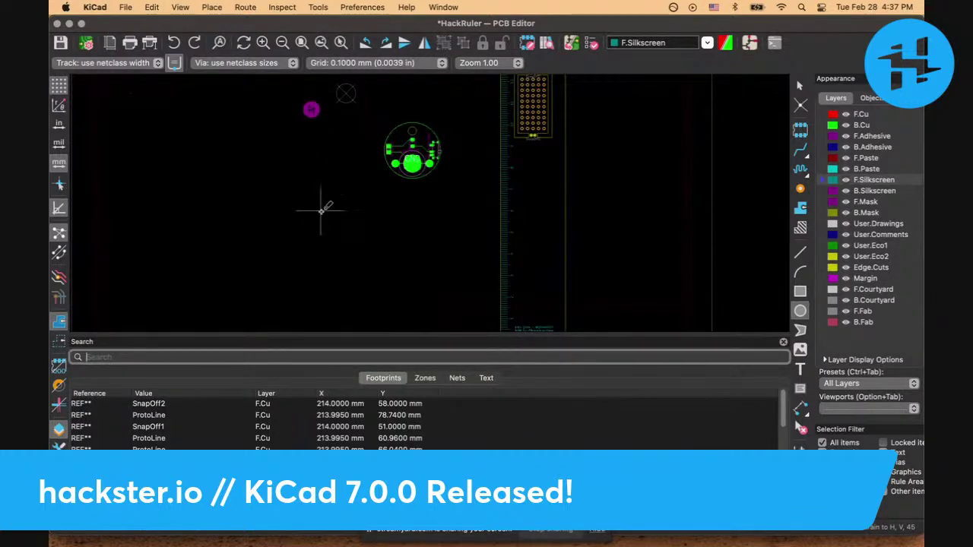
{"action": "key", "text": "super+g"}
Show the Properties panel and inspect the LOGO footprint, then BT1 (CR1225 on B.Cu)
{"action": "left_click", "coordinate": [180, 7]}
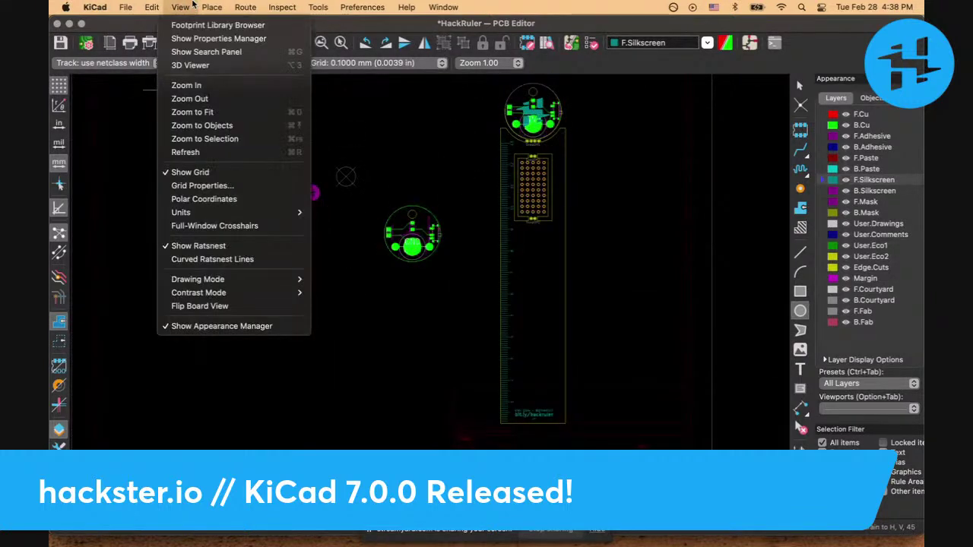
{"action": "left_click", "coordinate": [204, 39]}
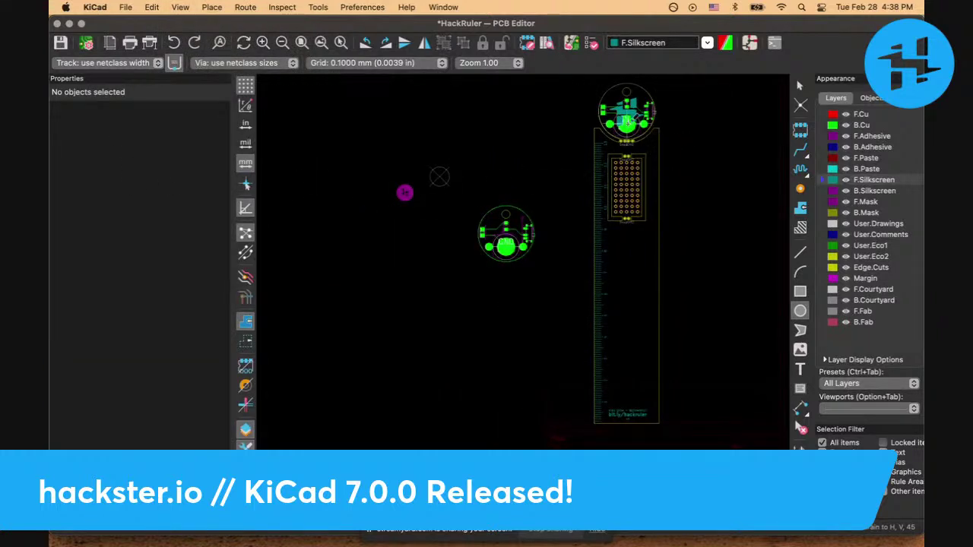
{"action": "key", "text": "Escape"}
{"action": "left_click", "coordinate": [629, 126]}
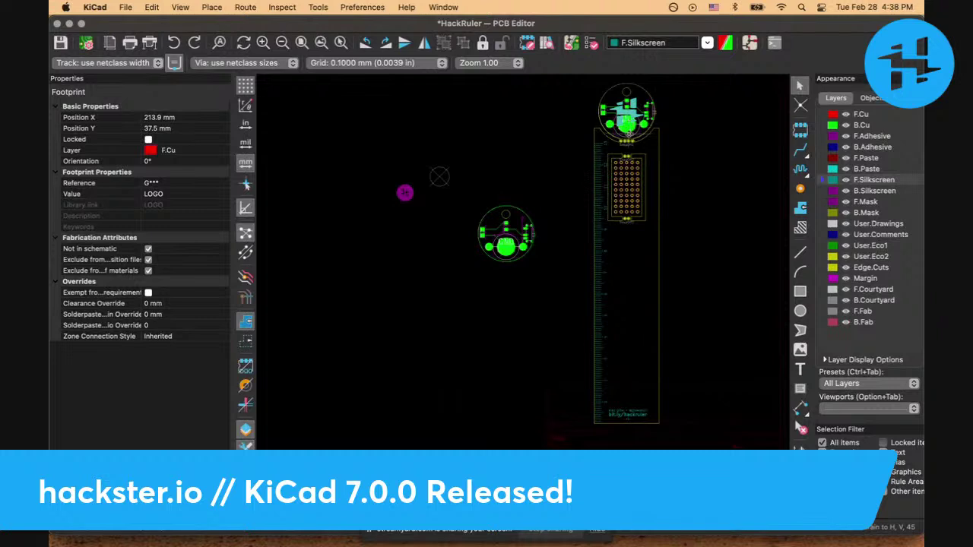
{"action": "left_click", "coordinate": [628, 134]}
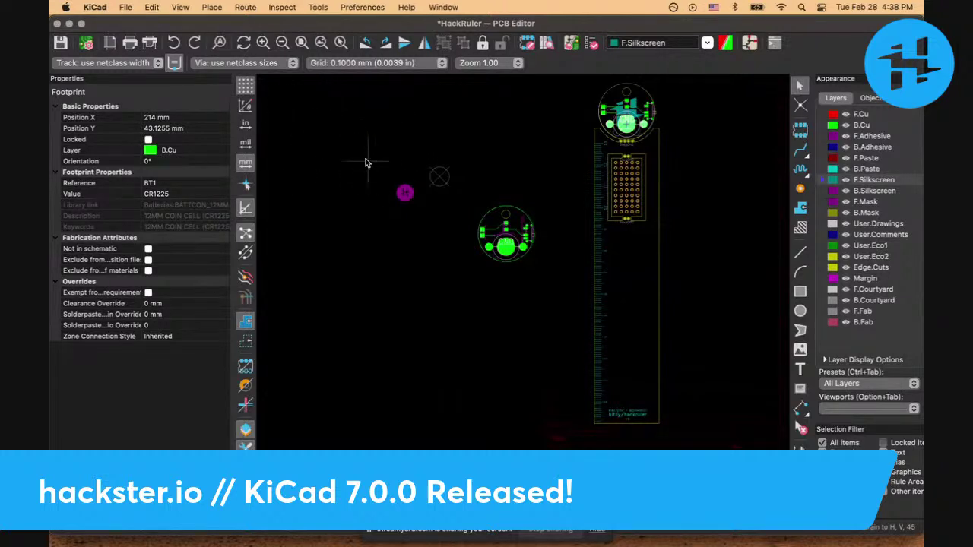
Hide the Properties panel via the View menu, leaving the HackRuler board in view
{"action": "left_click", "coordinate": [186, 7]}
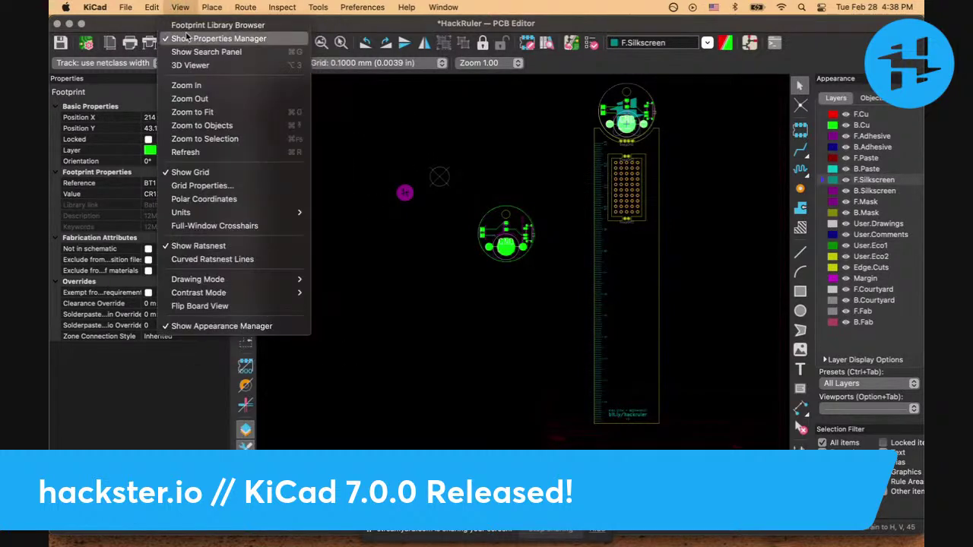
{"action": "left_click", "coordinate": [186, 38]}
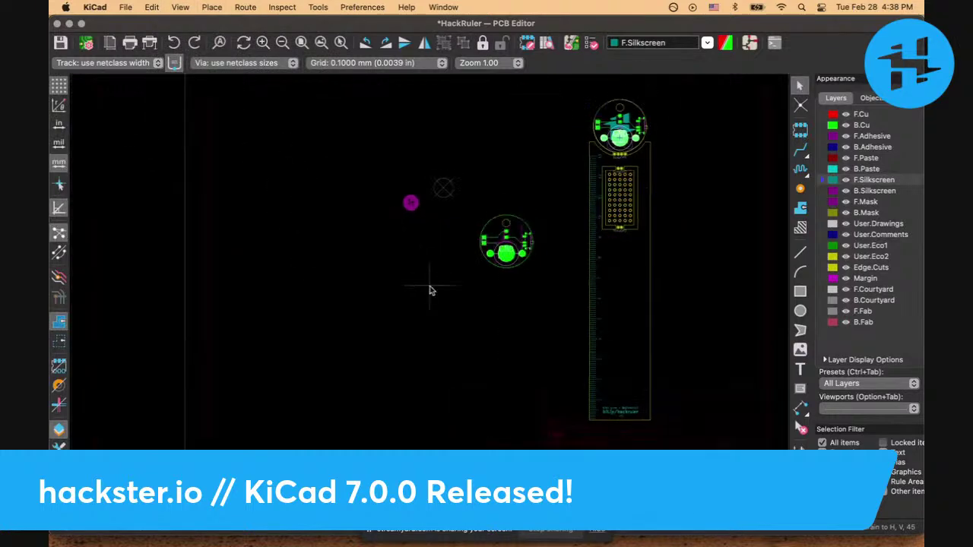
{"action": "scroll", "coordinate": [433, 266], "scroll_direction": "down", "scroll_amount": 1}
{"action": "scroll", "coordinate": [430, 282], "scroll_direction": "up", "scroll_amount": 4}
Switch back to Firefox and scroll to the Improved Footprint Spread and Pack & Move Footprint Tool section
{"action": "key", "text": "super+Tab"}
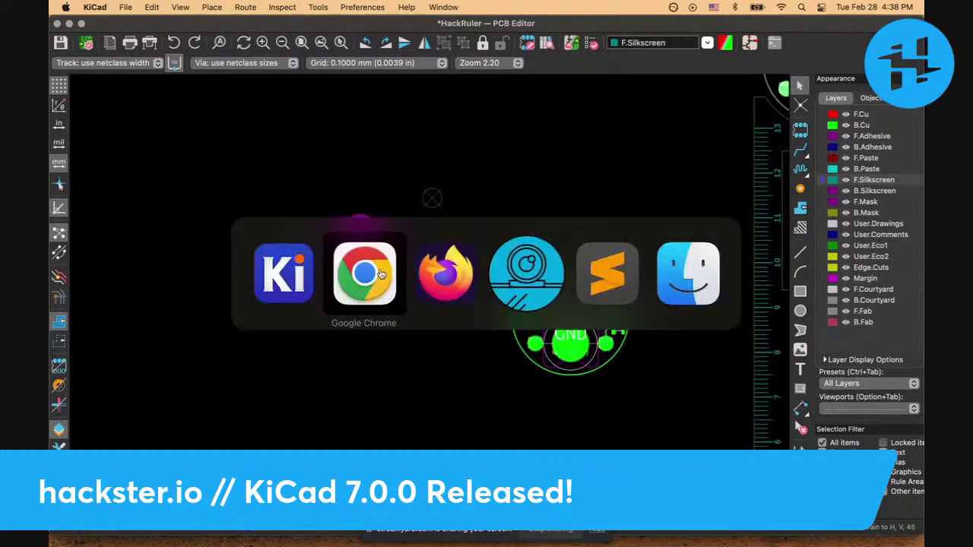
{"action": "key", "text": "Tab"}
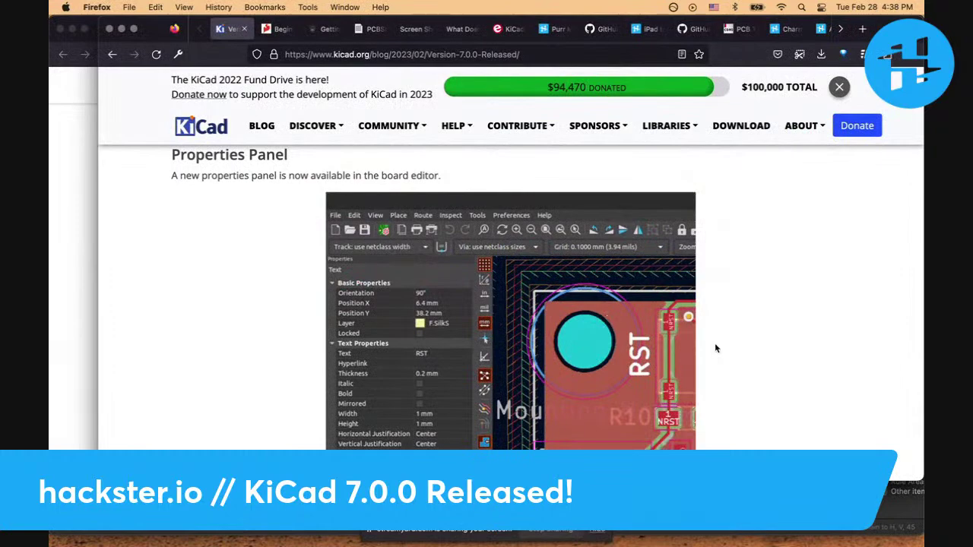
{"action": "scroll", "coordinate": [714, 349], "scroll_direction": "down", "scroll_amount": 10}
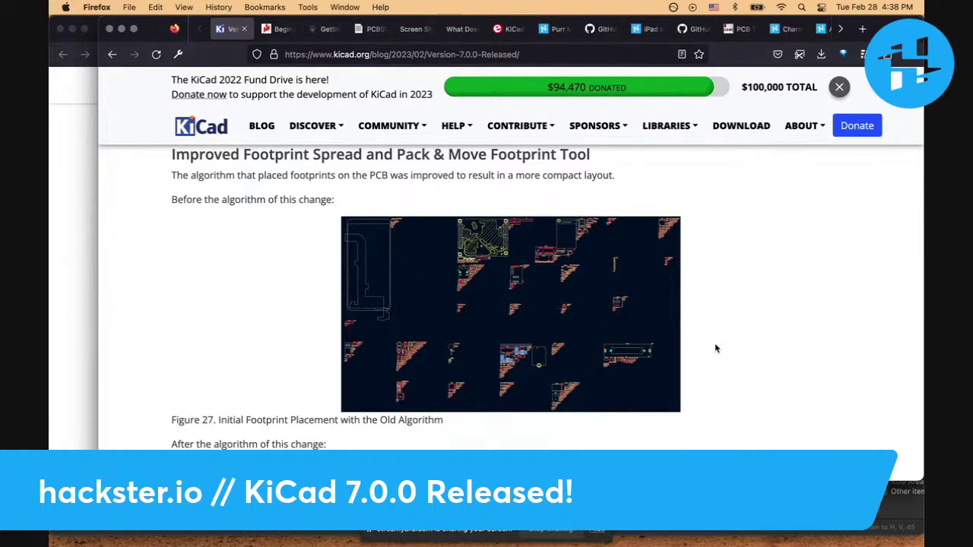
{"action": "scroll", "coordinate": [714, 348], "scroll_direction": "down", "scroll_amount": 5}
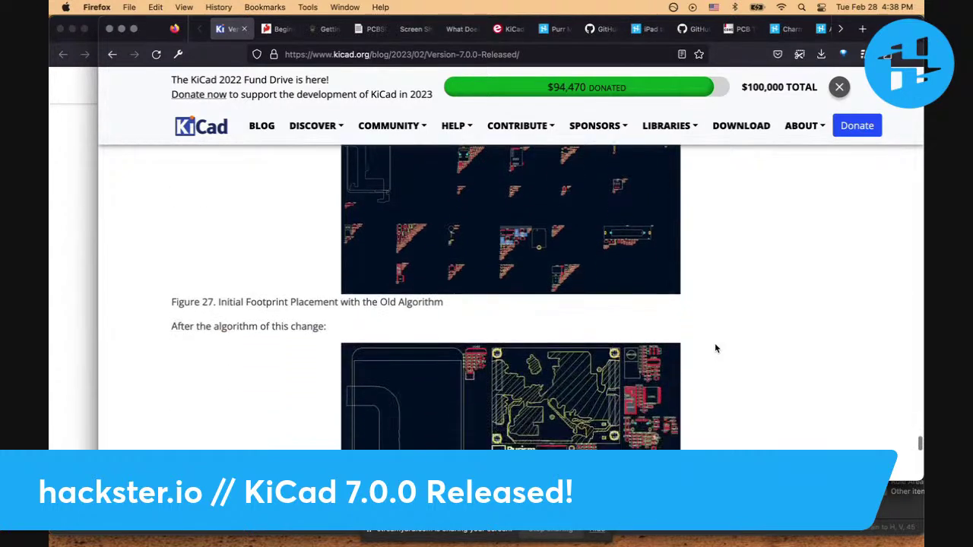
{"action": "scroll", "coordinate": [714, 348], "scroll_direction": "up", "scroll_amount": 5}
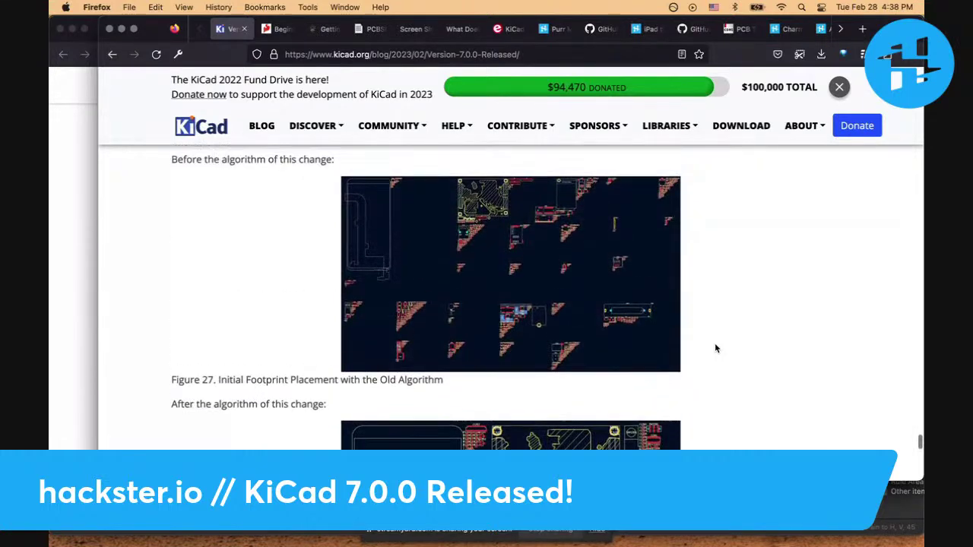
{"action": "scroll", "coordinate": [347, 228], "scroll_direction": "up", "scroll_amount": 1}
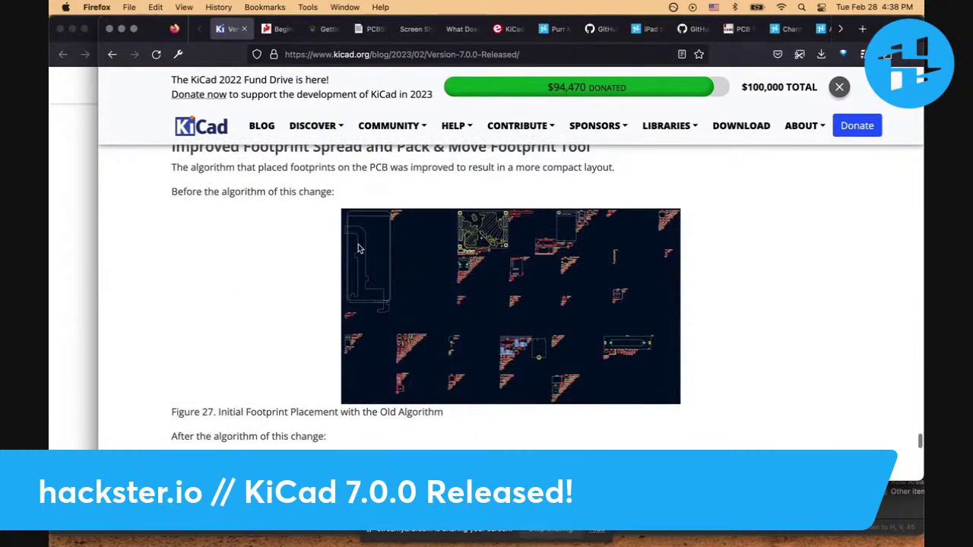
{"action": "scroll", "coordinate": [358, 247], "scroll_direction": "up", "scroll_amount": 5, "text": "ctrl"}
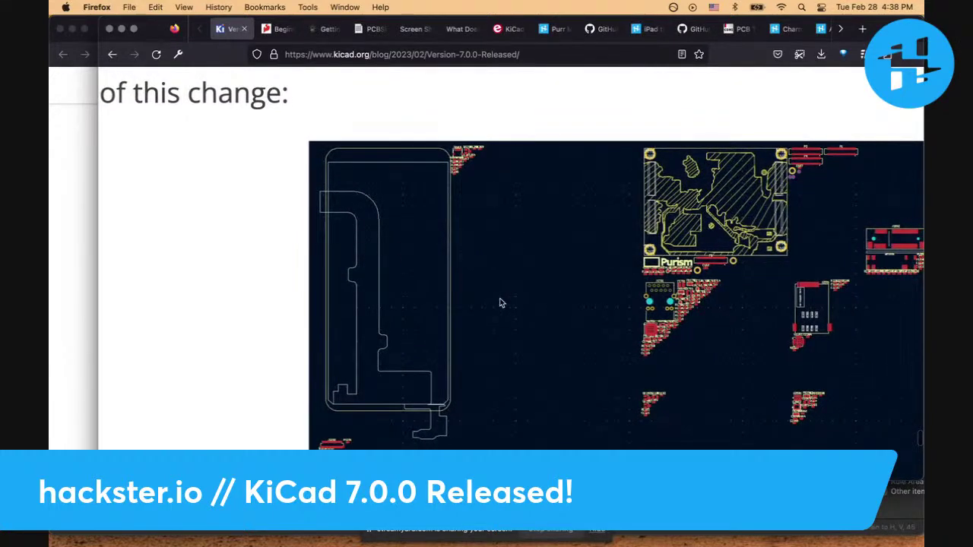
{"action": "scroll", "coordinate": [499, 302], "scroll_direction": "down", "scroll_amount": 5, "text": "ctrl"}
{"action": "scroll", "coordinate": [540, 310], "scroll_direction": "down", "scroll_amount": 1}
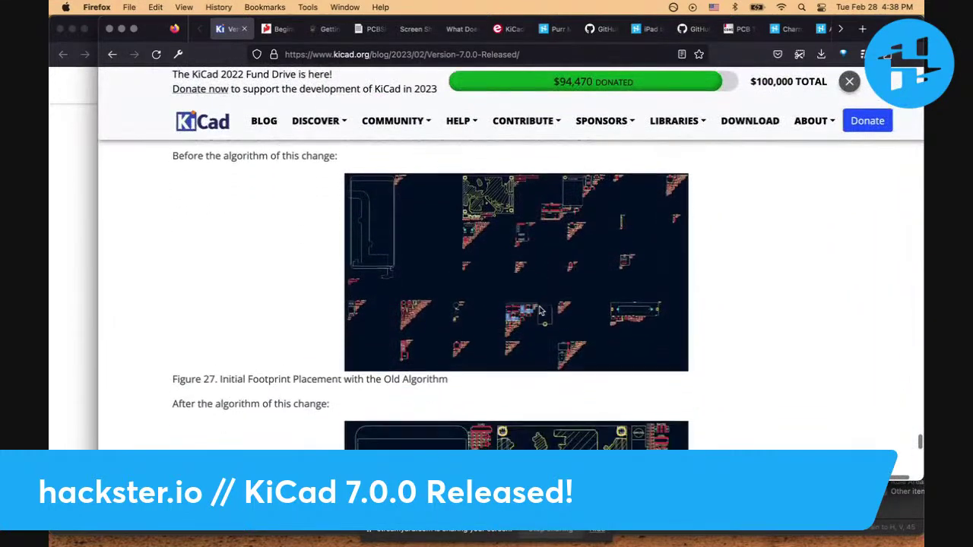
{"action": "scroll", "coordinate": [524, 288], "scroll_direction": "up", "scroll_amount": 5, "text": "ctrl"}
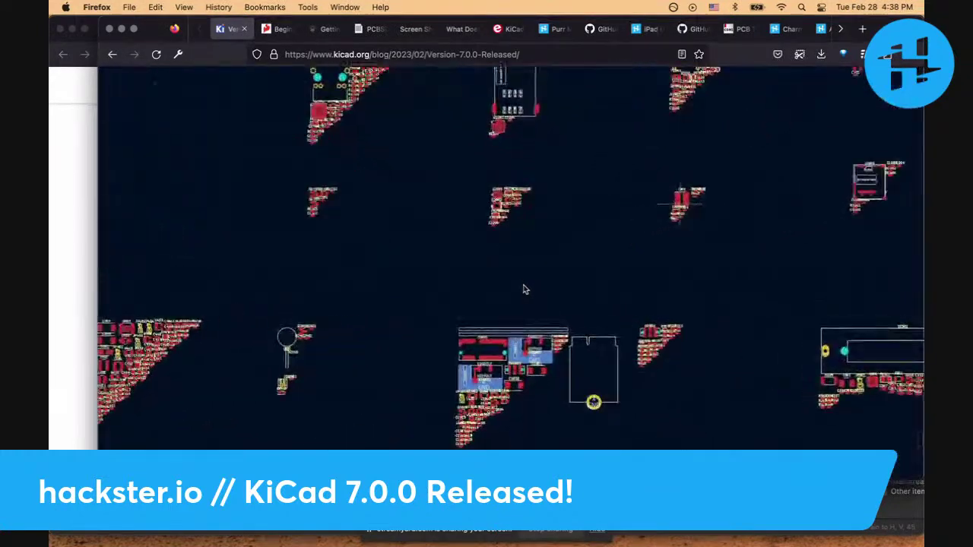
{"action": "scroll", "coordinate": [524, 288], "scroll_direction": "down", "scroll_amount": 5, "text": "ctrl"}
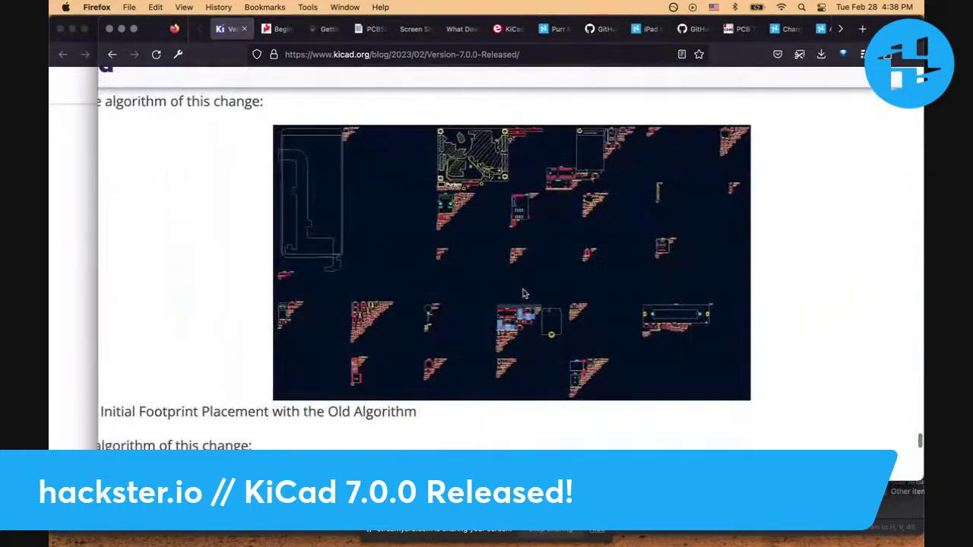
Compare old and new placements in Figures 27 and 28, ending on the Pack and Move screenshot
{"action": "scroll", "coordinate": [524, 293], "scroll_direction": "up", "scroll_amount": 1, "text": "ctrl"}
{"action": "scroll", "coordinate": [535, 336], "scroll_direction": "down", "scroll_amount": 3, "text": "ctrl"}
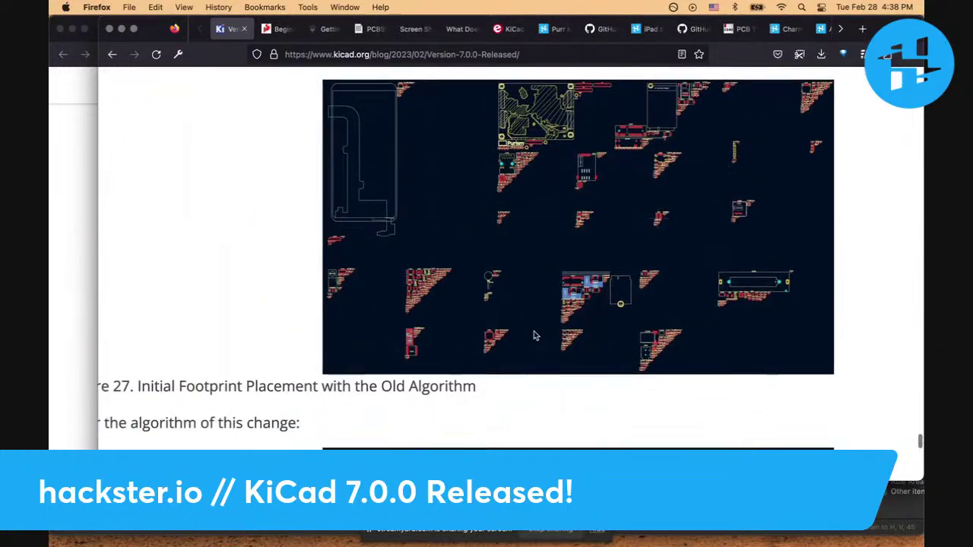
{"action": "scroll", "coordinate": [362, 329], "scroll_direction": "up", "scroll_amount": 3, "text": "ctrl"}
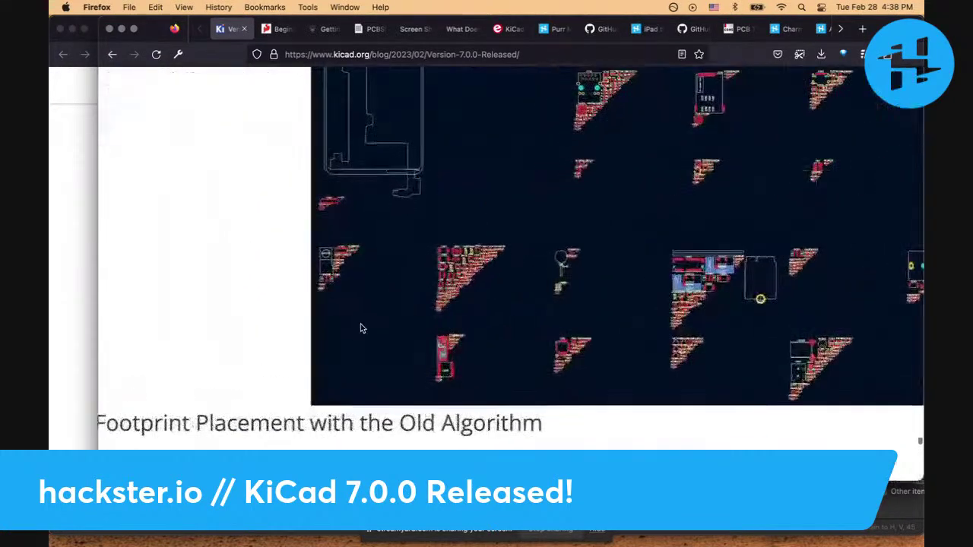
{"action": "scroll", "coordinate": [363, 327], "scroll_direction": "down", "scroll_amount": 3, "text": "ctrl"}
{"action": "scroll", "coordinate": [401, 426], "scroll_direction": "down", "scroll_amount": 5}
{"action": "scroll", "coordinate": [410, 443], "scroll_direction": "down", "scroll_amount": 1}
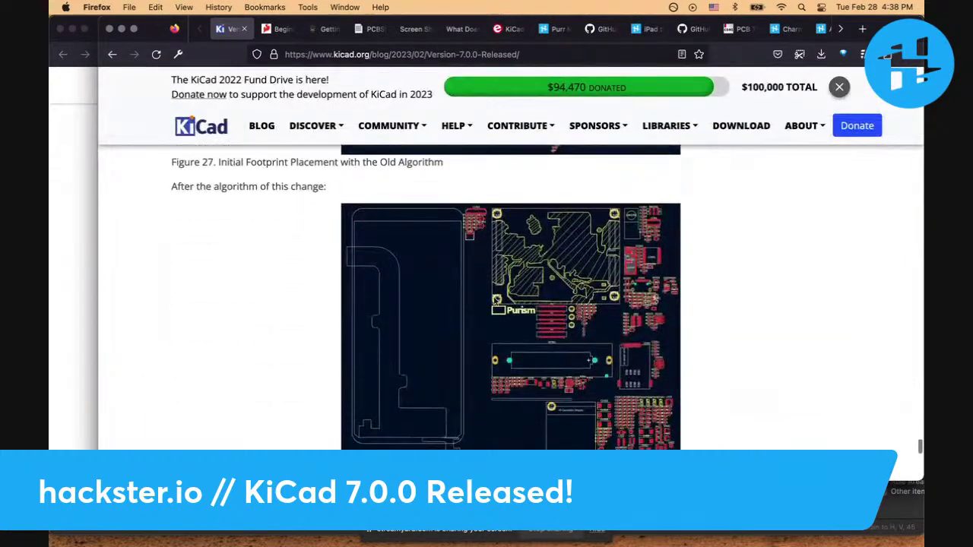
{"action": "scroll", "coordinate": [531, 238], "scroll_direction": "up", "scroll_amount": 5, "text": "ctrl"}
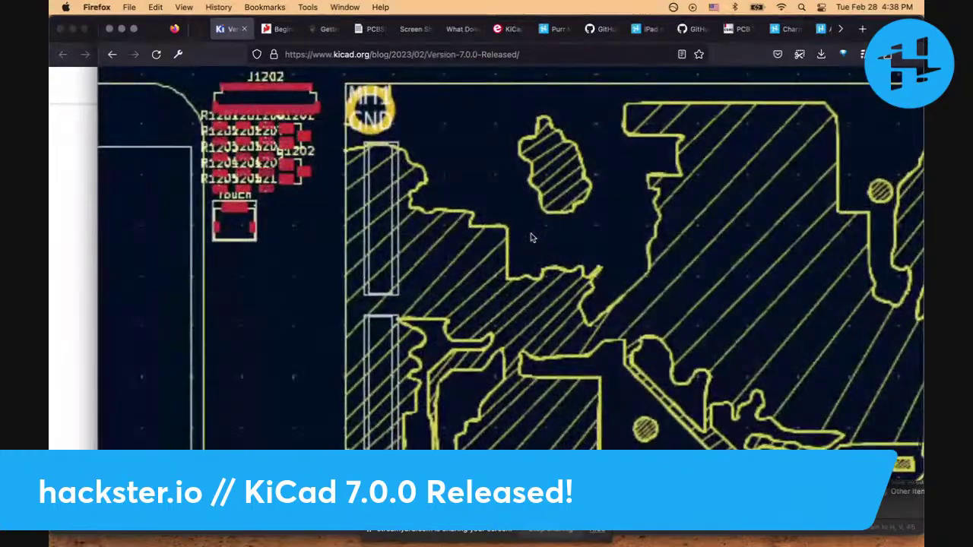
{"action": "scroll", "coordinate": [286, 163], "scroll_direction": "down", "scroll_amount": 10}
{"action": "scroll", "coordinate": [420, 269], "scroll_direction": "right", "scroll_amount": 6}
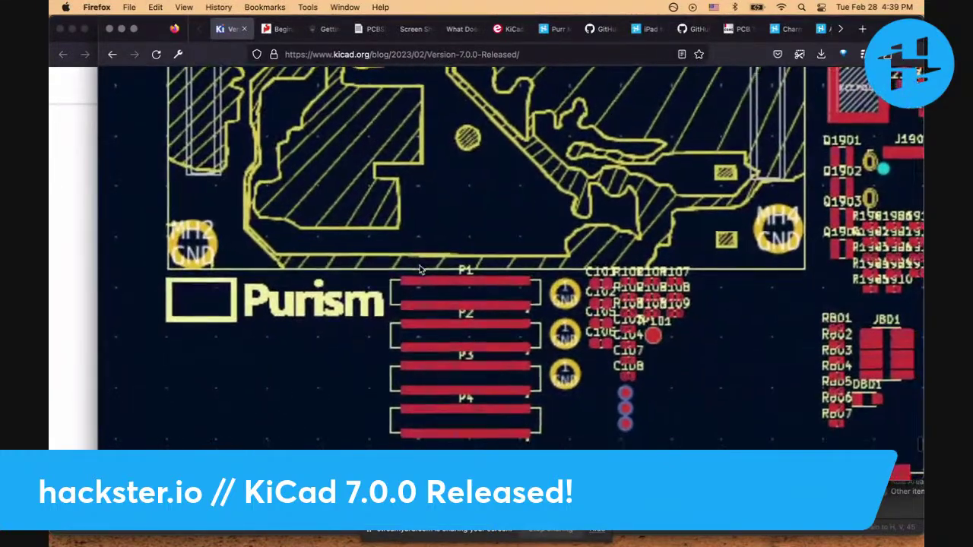
{"action": "scroll", "coordinate": [421, 270], "scroll_direction": "right", "scroll_amount": 2}
{"action": "scroll", "coordinate": [420, 270], "scroll_direction": "down", "scroll_amount": 5}
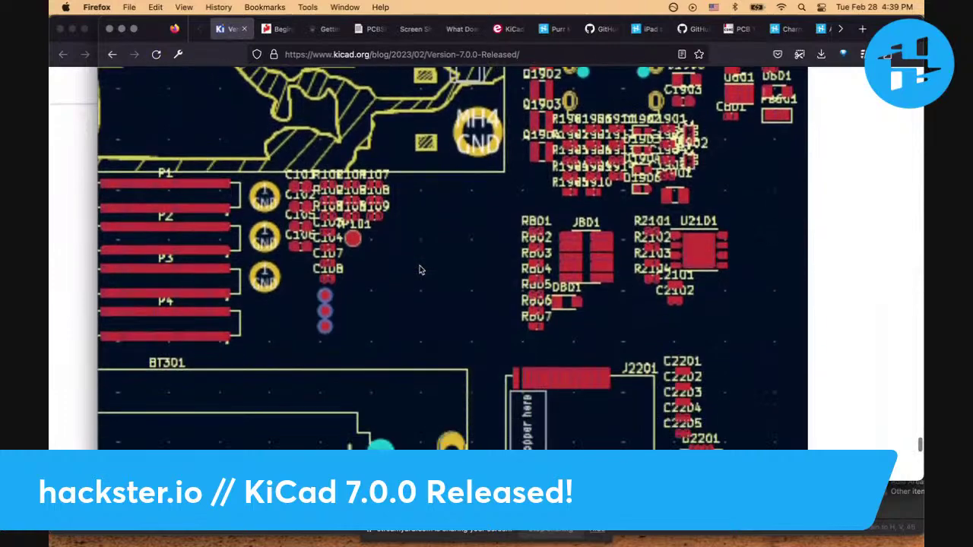
{"action": "scroll", "coordinate": [421, 270], "scroll_direction": "left", "scroll_amount": 8}
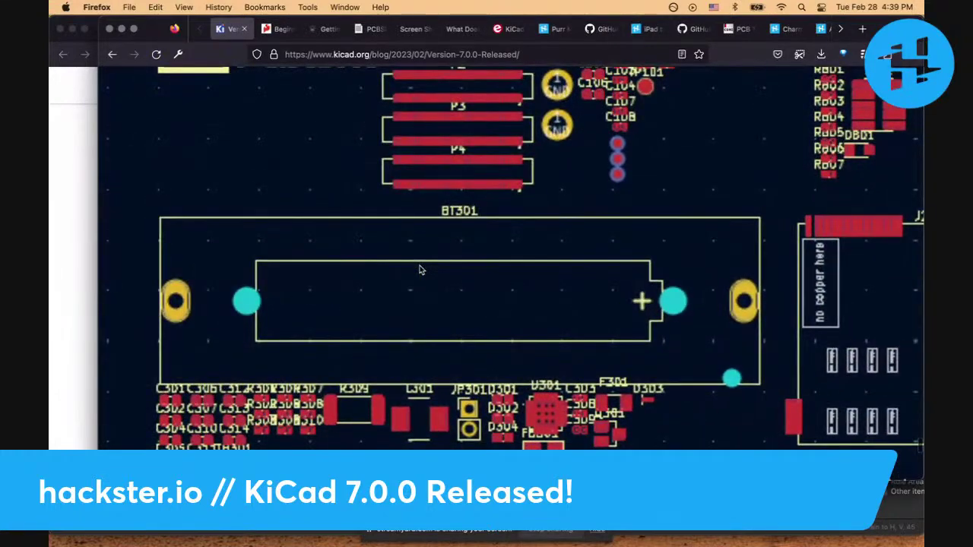
{"action": "scroll", "coordinate": [420, 270], "scroll_direction": "down", "scroll_amount": 10, "text": "ctrl"}
{"action": "scroll", "coordinate": [421, 270], "scroll_direction": "up", "scroll_amount": 5}
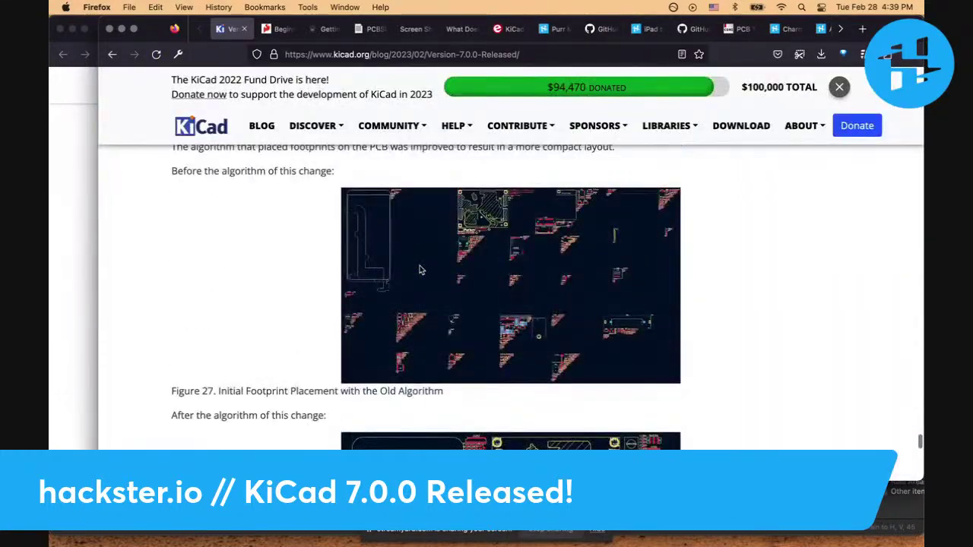
{"action": "scroll", "coordinate": [421, 270], "scroll_direction": "down", "scroll_amount": 10}
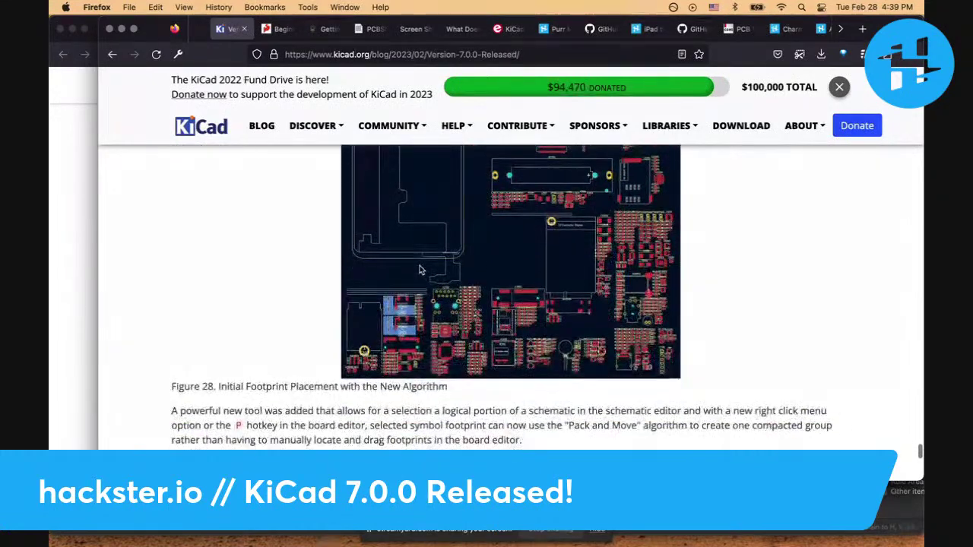
{"action": "scroll", "coordinate": [420, 270], "scroll_direction": "up", "scroll_amount": 4}
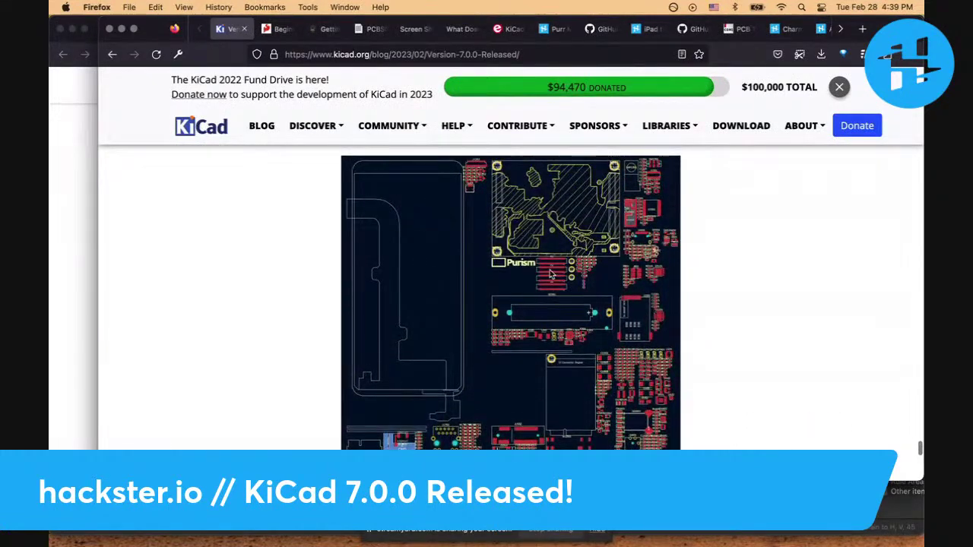
{"action": "scroll", "coordinate": [712, 333], "scroll_direction": "down", "scroll_amount": 2}
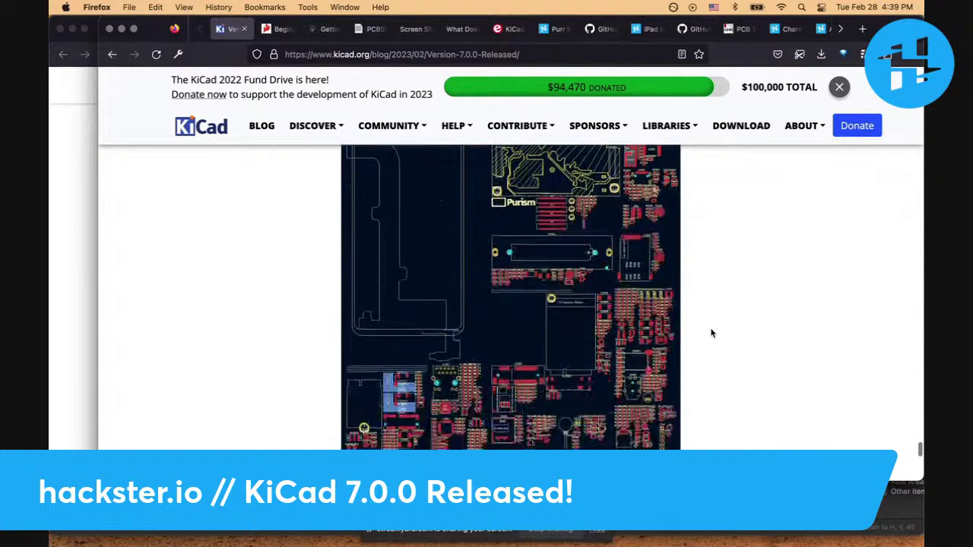
{"action": "scroll", "coordinate": [712, 333], "scroll_direction": "up", "scroll_amount": 10}
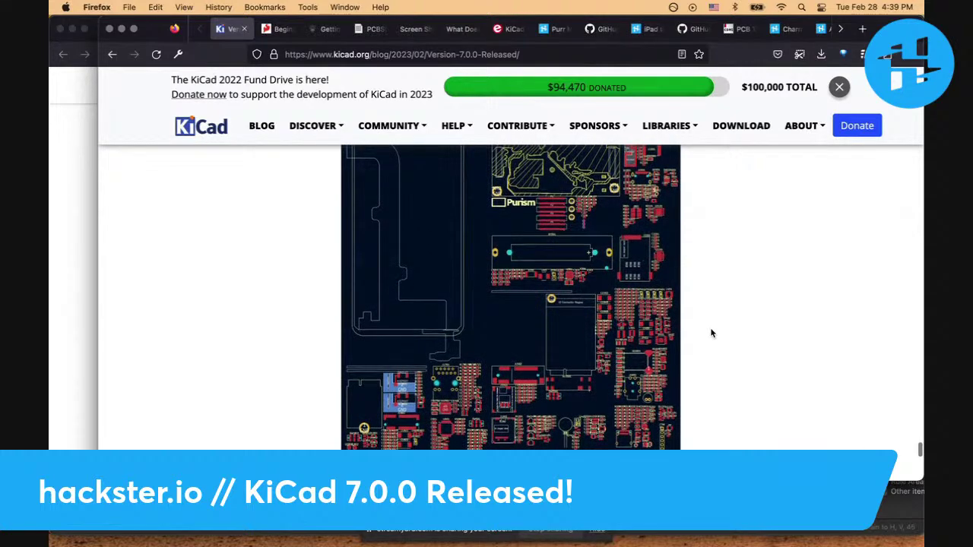
{"action": "scroll", "coordinate": [712, 333], "scroll_direction": "down", "scroll_amount": 15}
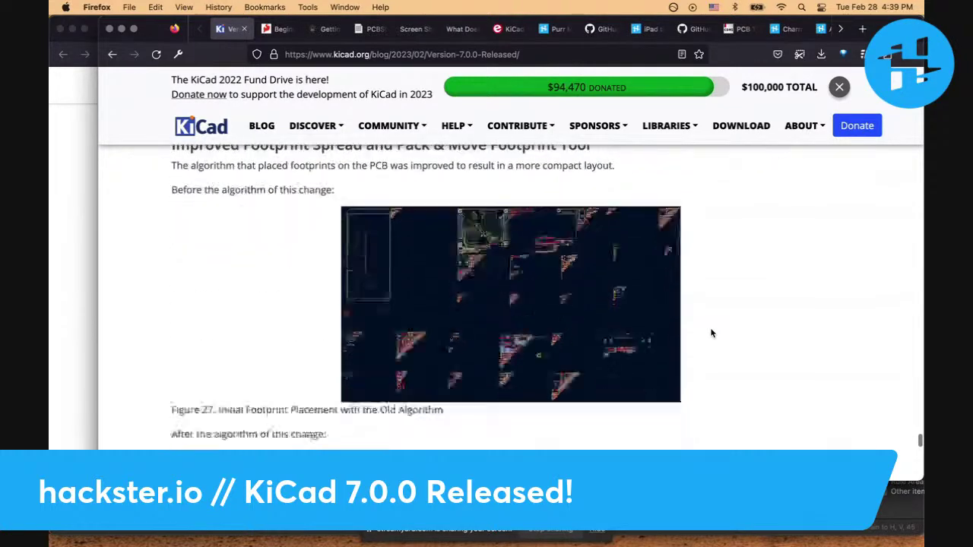
{"action": "scroll", "coordinate": [712, 333], "scroll_direction": "down", "scroll_amount": 1}
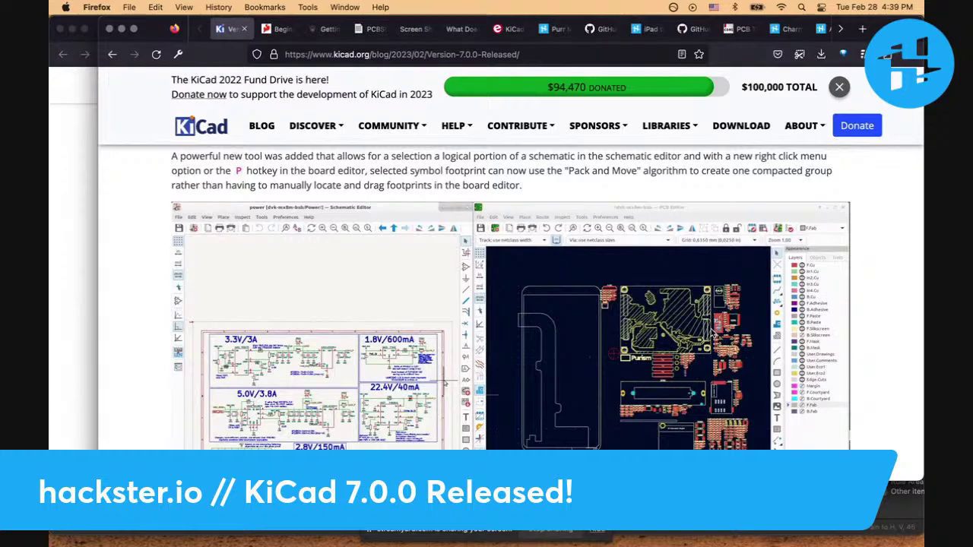
Scroll down to the STEP Exporter Changes section
{"action": "scroll", "coordinate": [712, 335], "scroll_direction": "down", "scroll_amount": 10}
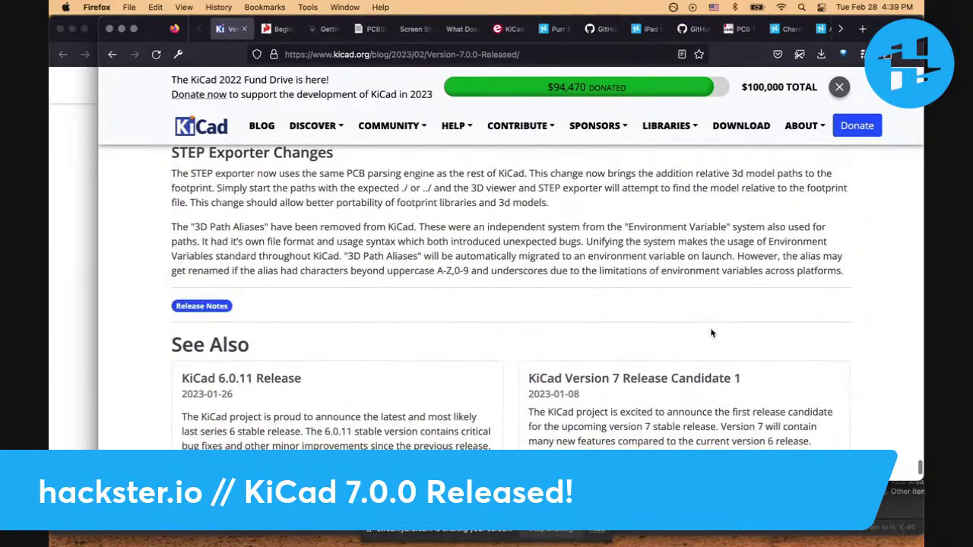
{"action": "scroll", "coordinate": [711, 333], "scroll_direction": "up", "scroll_amount": 1}
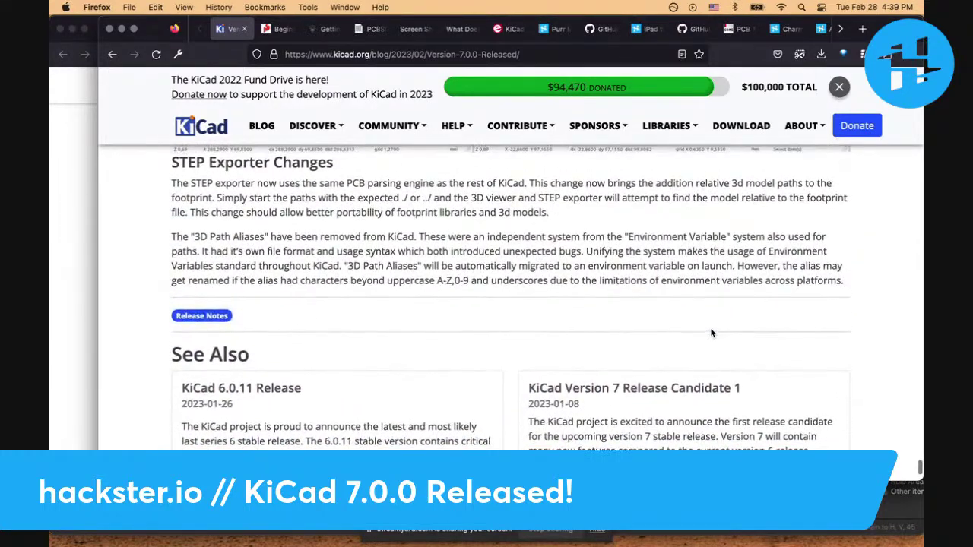
{"action": "scroll", "coordinate": [712, 333], "scroll_direction": "up", "scroll_amount": 2}
{"action": "scroll", "coordinate": [712, 333], "scroll_direction": "down", "scroll_amount": 2}
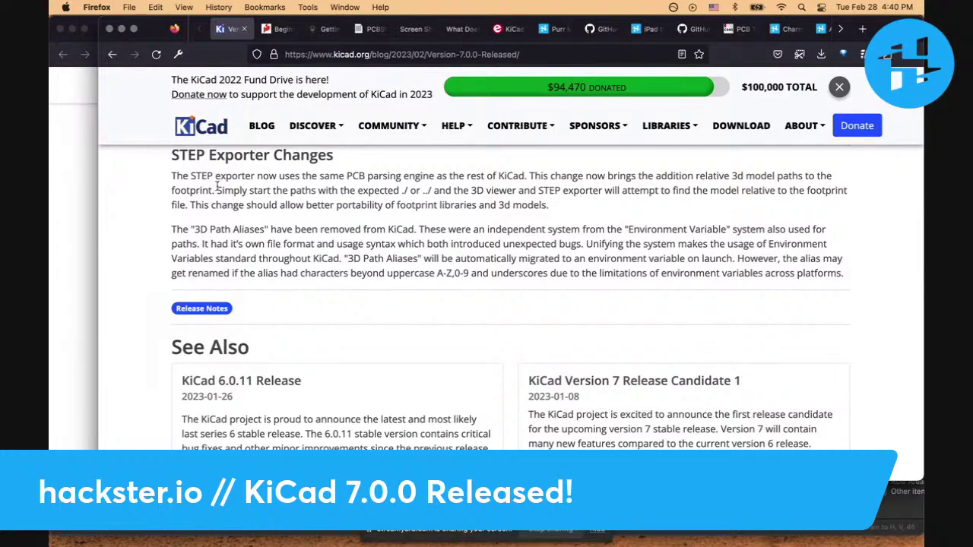
Highlight the sentences about relative 3D model paths, clear the selection, and scroll to the See Also cards
{"action": "left_click_drag", "start_coordinate": [272, 190], "coordinate": [441, 190]}
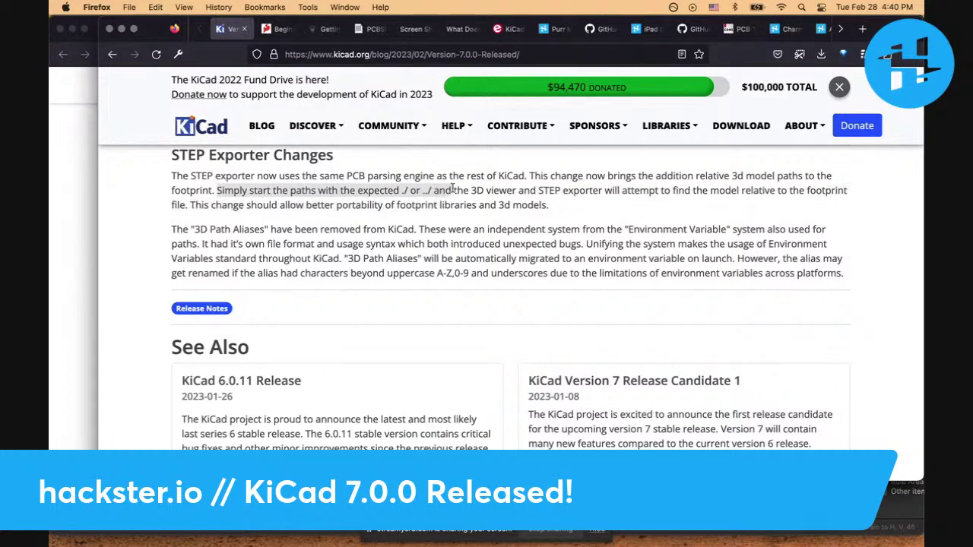
{"action": "left_click_drag", "start_coordinate": [516, 186], "coordinate": [559, 212]}
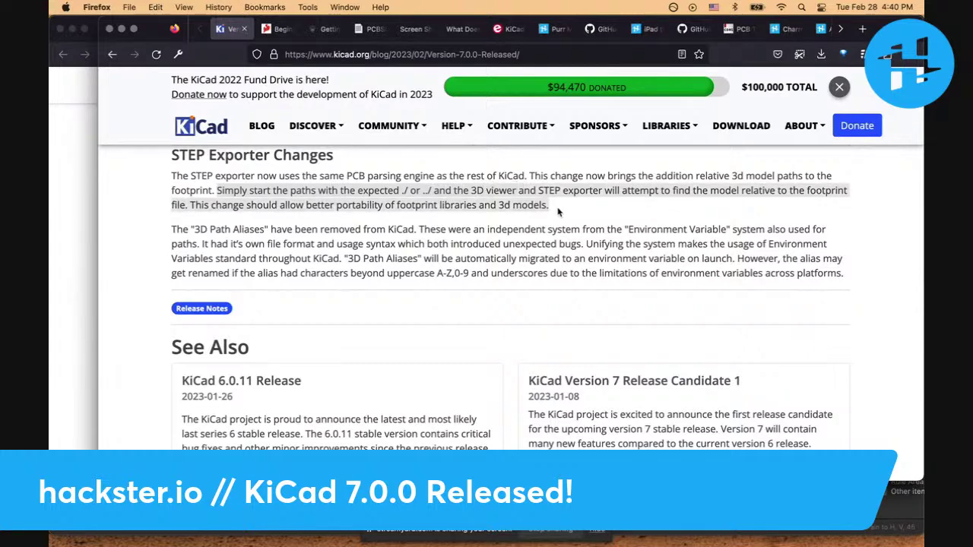
{"action": "left_click", "coordinate": [571, 210]}
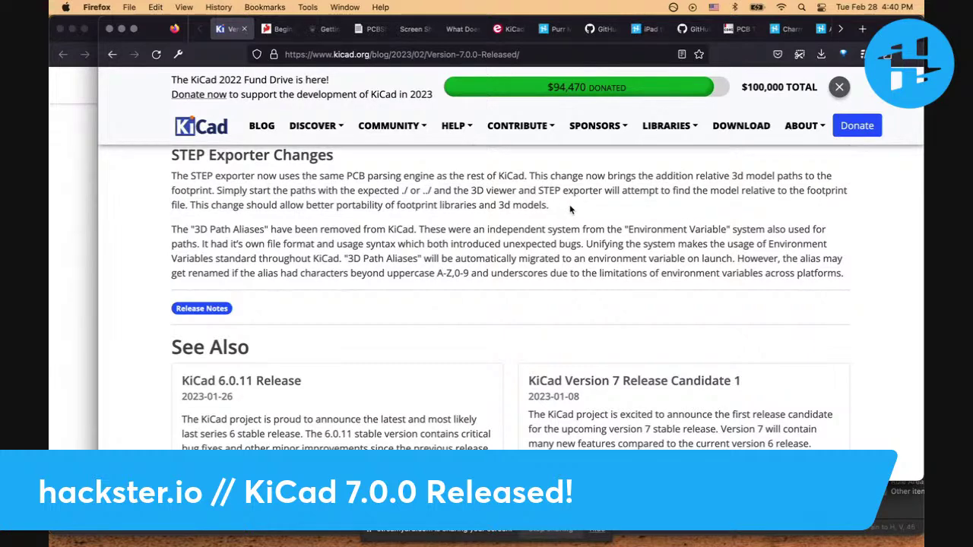
{"action": "scroll", "coordinate": [571, 210], "scroll_direction": "down", "scroll_amount": 1}
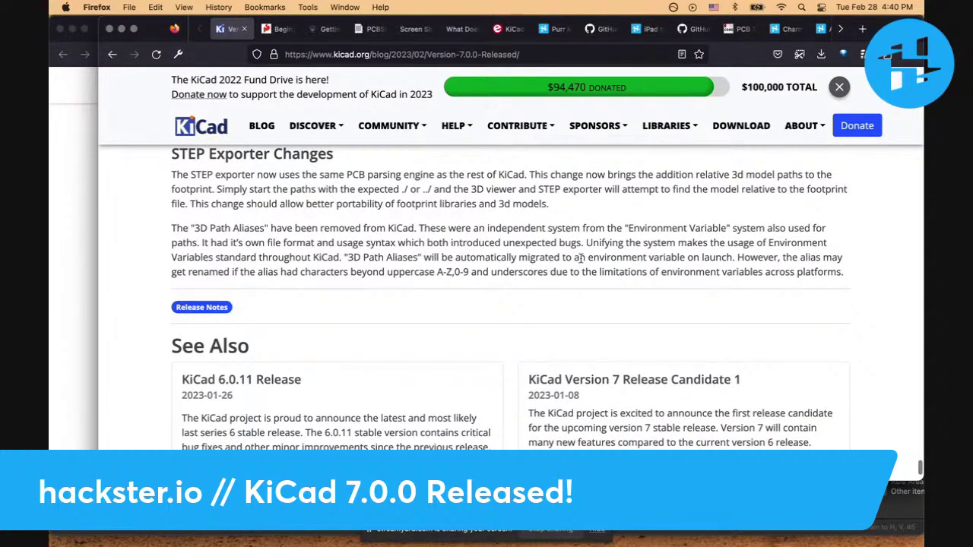
{"action": "scroll", "coordinate": [580, 259], "scroll_direction": "down", "scroll_amount": 3}
{"action": "scroll", "coordinate": [580, 258], "scroll_direction": "up", "scroll_amount": 15}
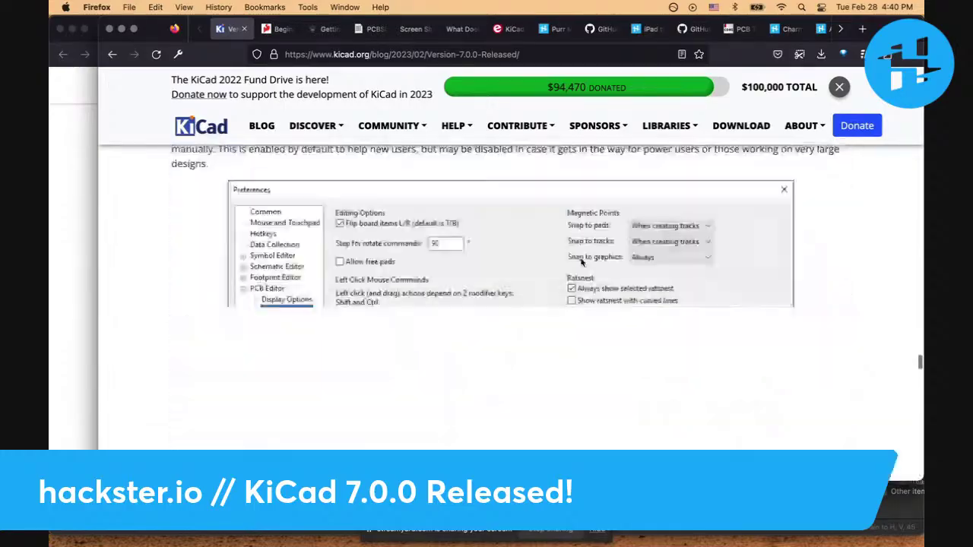
Scroll back to the top of the KiCad 7.0.0 post and bring the StreamYard studio in Chrome forward
{"action": "scroll", "coordinate": [581, 262], "scroll_direction": "up", "scroll_amount": 20}
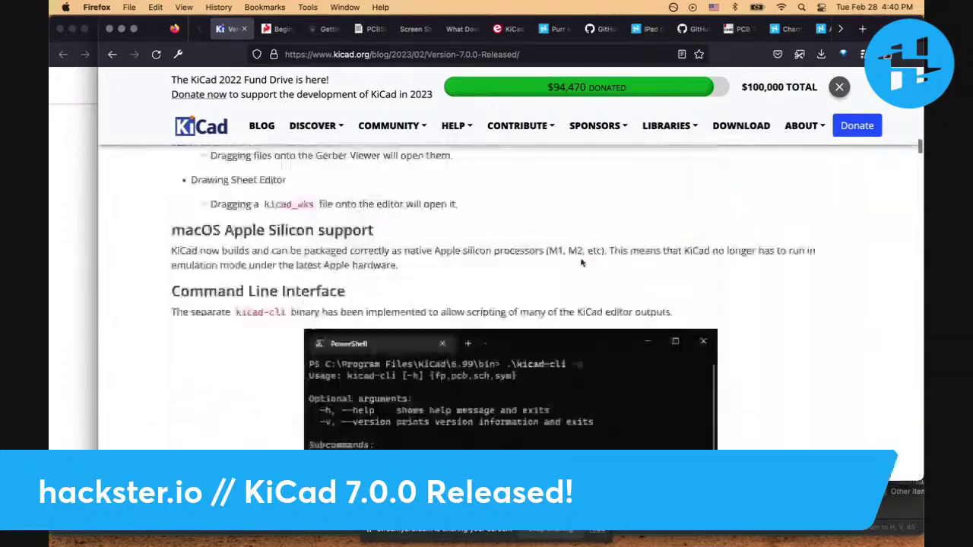
{"action": "scroll", "coordinate": [581, 262], "scroll_direction": "up", "scroll_amount": 20}
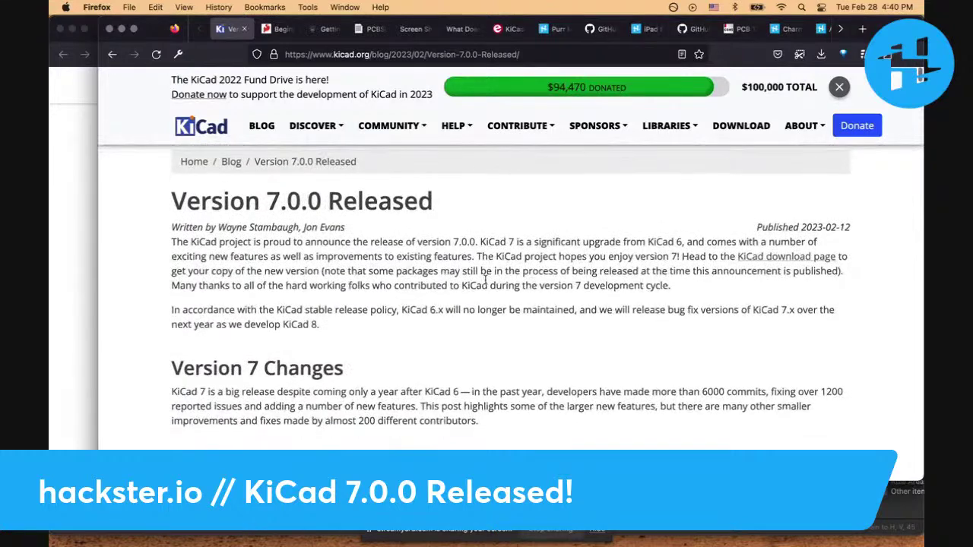
{"action": "key", "text": "super+Tab"}
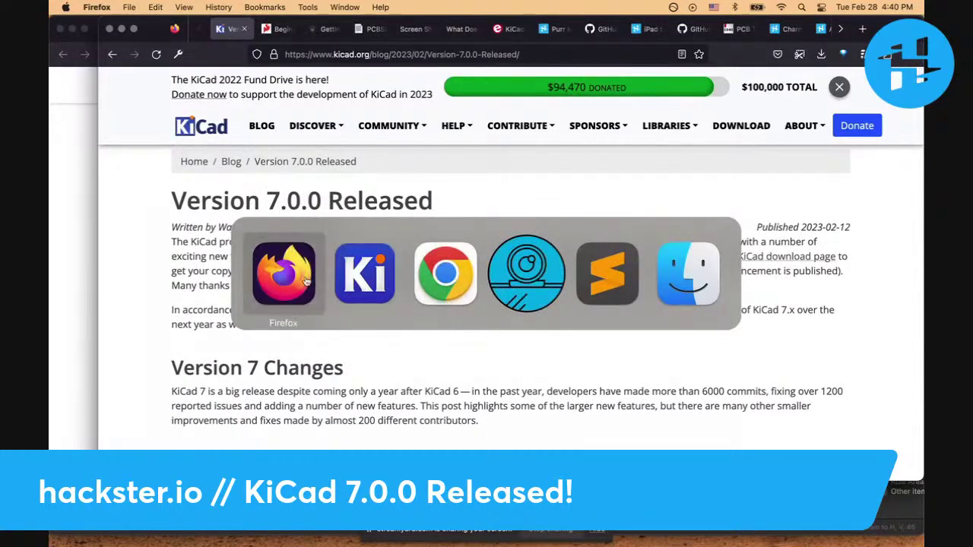
{"action": "left_click", "coordinate": [461, 275]}
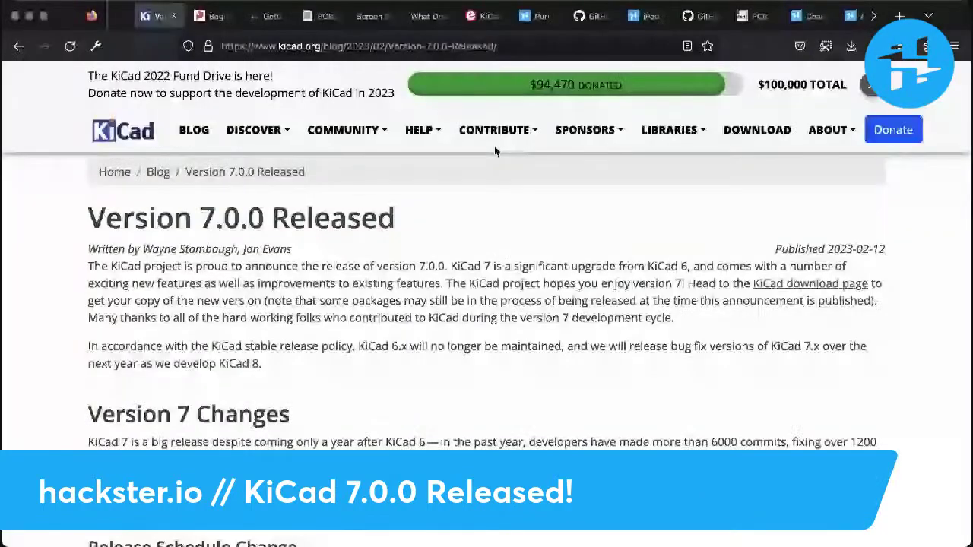
Flip through the Screen Shot, jiayou article, Elektor plugins, Purr Module and Stretch GitHub tabs
{"action": "left_click", "coordinate": [367, 20]}
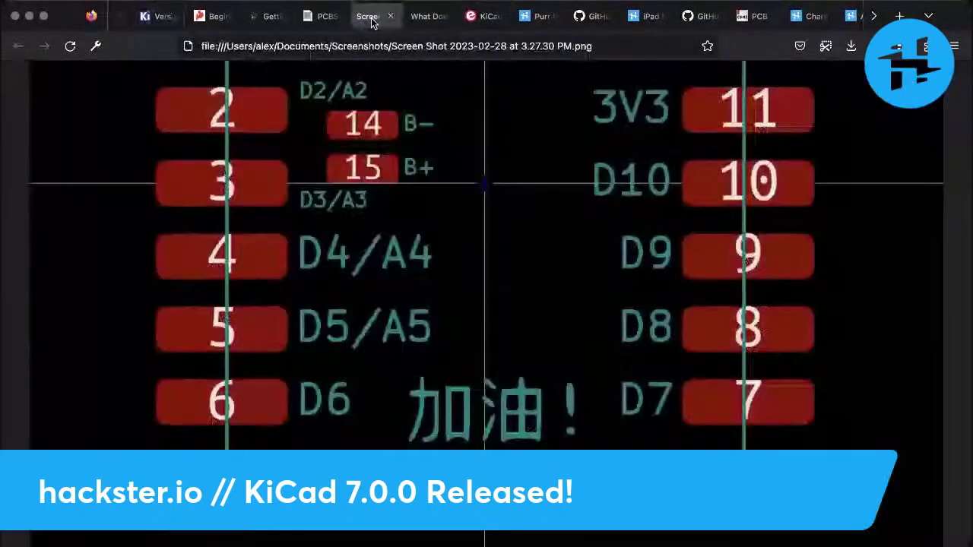
{"action": "left_click", "coordinate": [417, 21]}
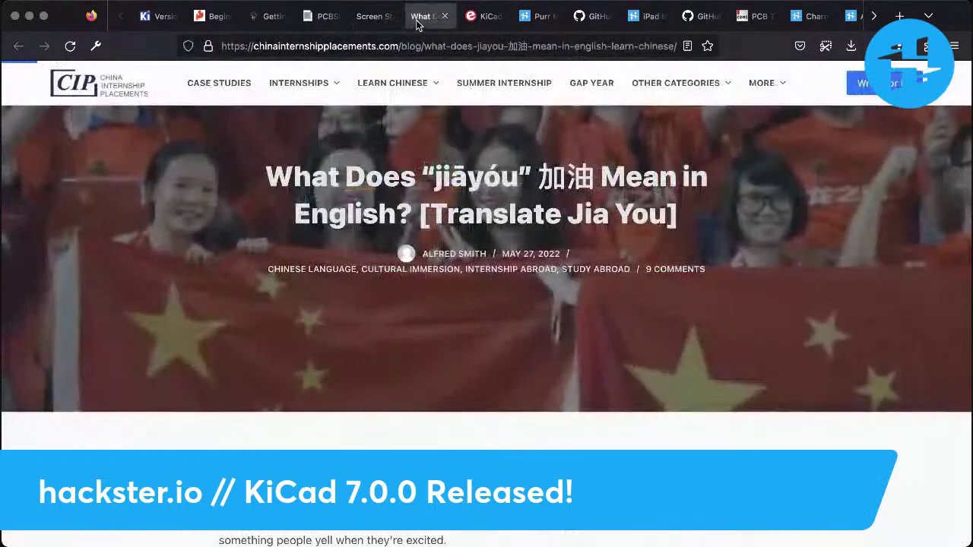
{"action": "left_click", "coordinate": [486, 21]}
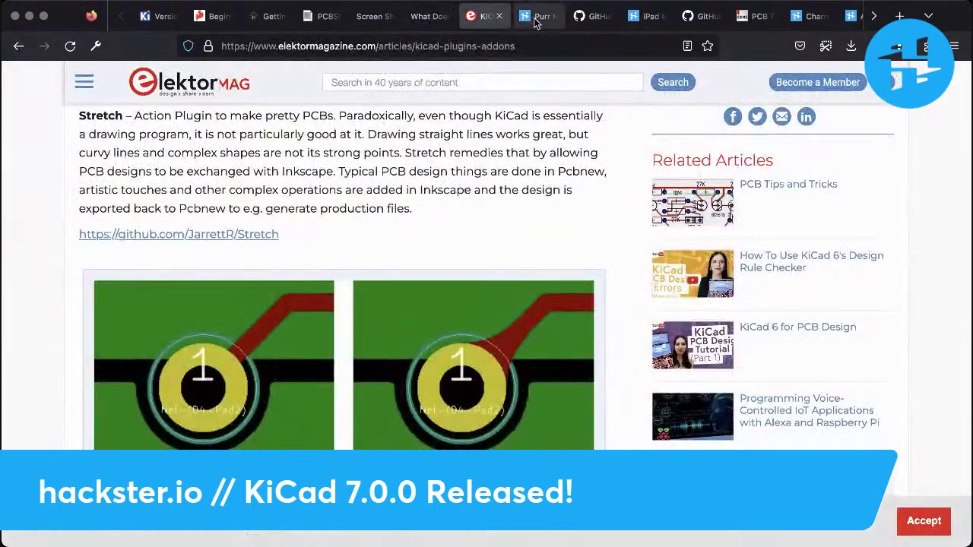
{"action": "left_click", "coordinate": [535, 20]}
{"action": "left_click", "coordinate": [590, 17]}
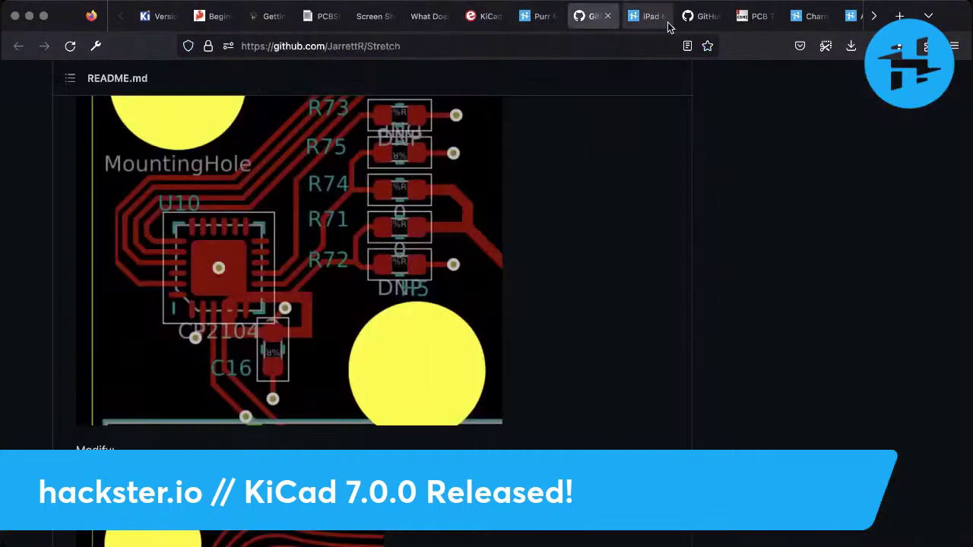
{"action": "scroll", "coordinate": [606, 290], "scroll_direction": "down", "scroll_amount": 2}
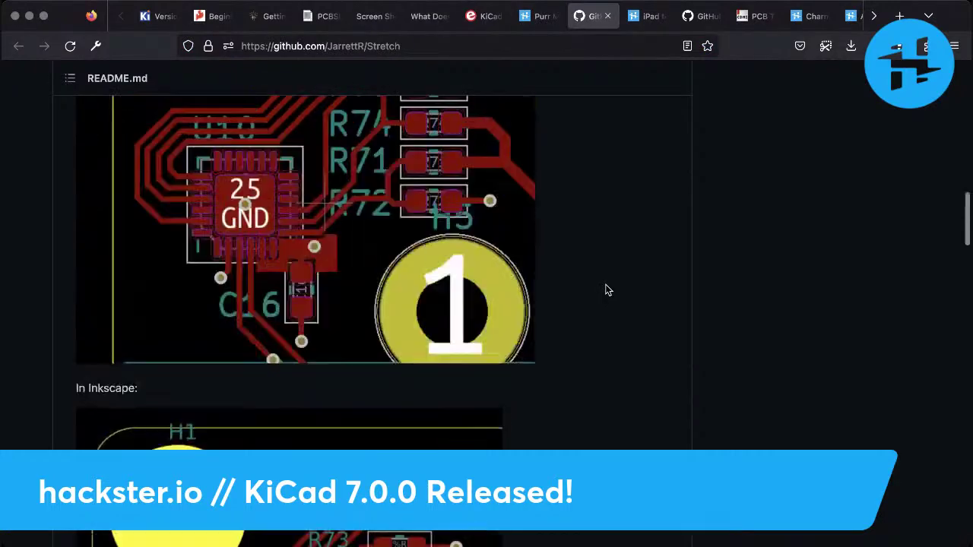
{"action": "scroll", "coordinate": [605, 290], "scroll_direction": "up", "scroll_amount": 15}
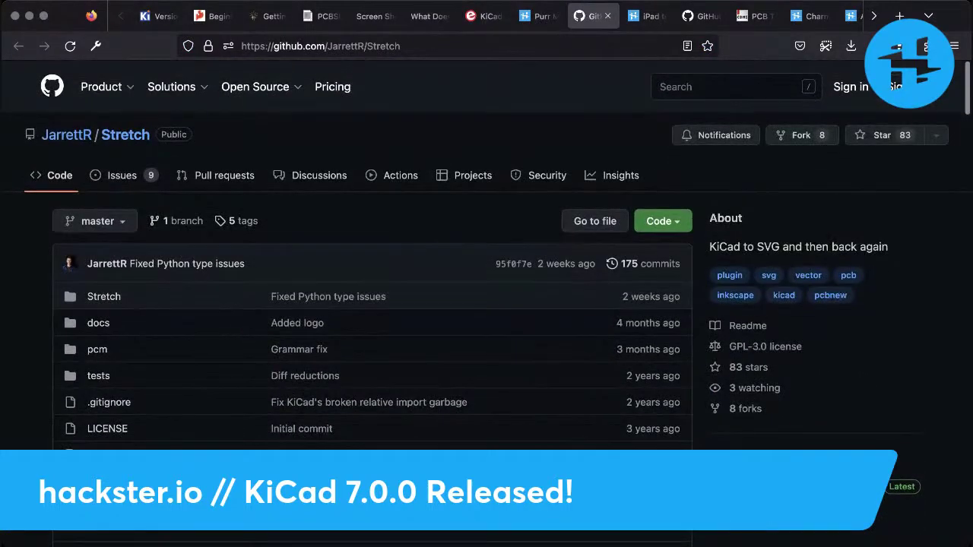
Continue through the iPad PCB art, kicad-3rd-party-tools and Cadence tabs, ending on Charmware
{"action": "left_click", "coordinate": [646, 16]}
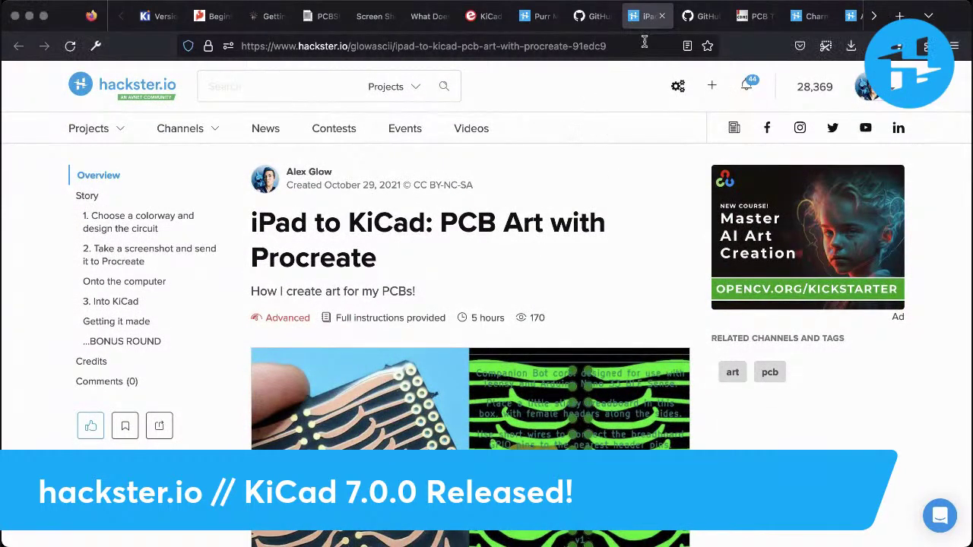
{"action": "left_click", "coordinate": [694, 16]}
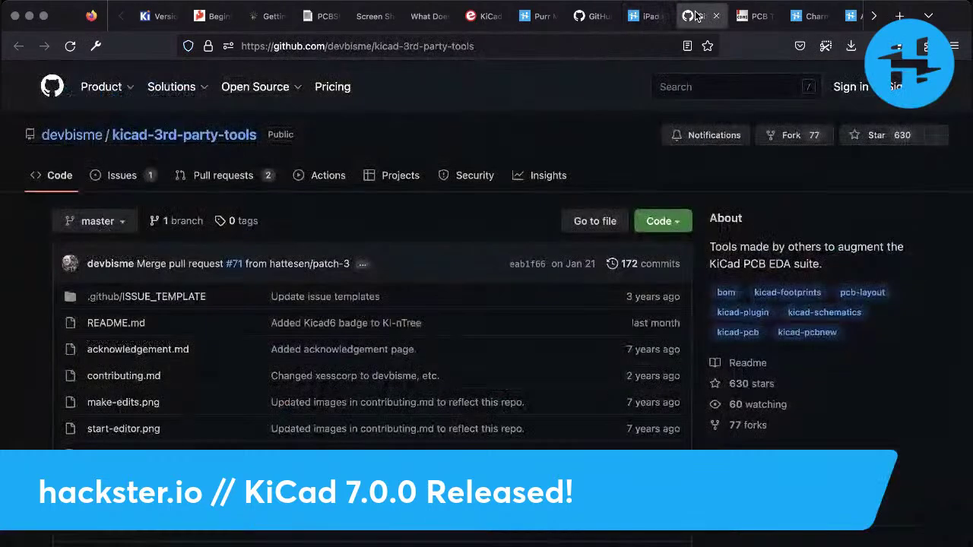
{"action": "left_click", "coordinate": [669, 16]}
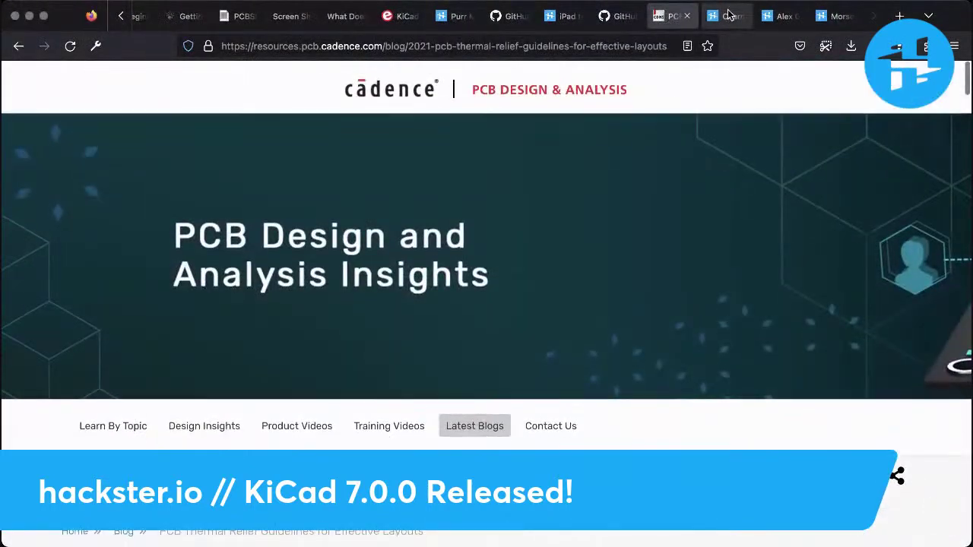
{"action": "left_click", "coordinate": [724, 16]}
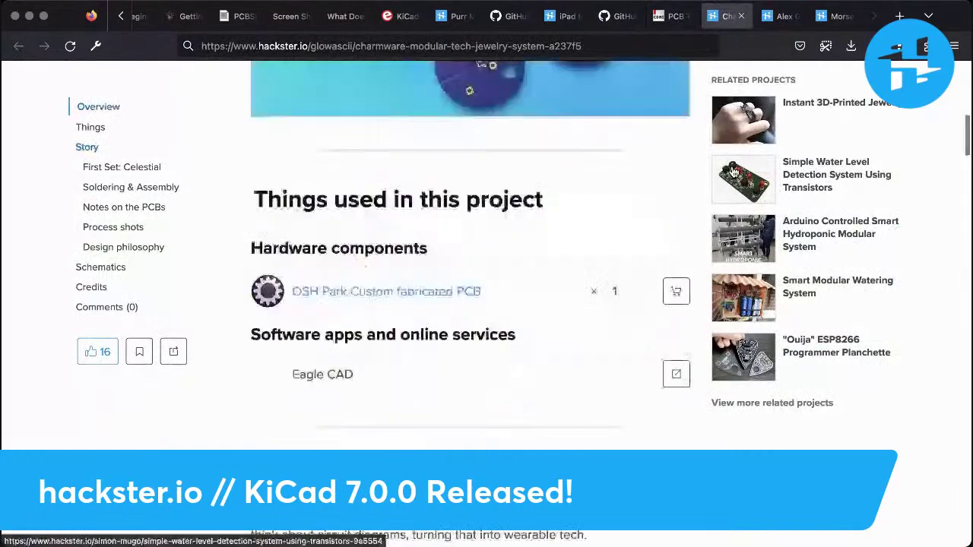
Browse the author's Hackster.io profile down through the Projects grid
{"action": "left_click", "coordinate": [779, 16]}
{"action": "scroll", "coordinate": [660, 247], "scroll_direction": "down", "scroll_amount": 1}
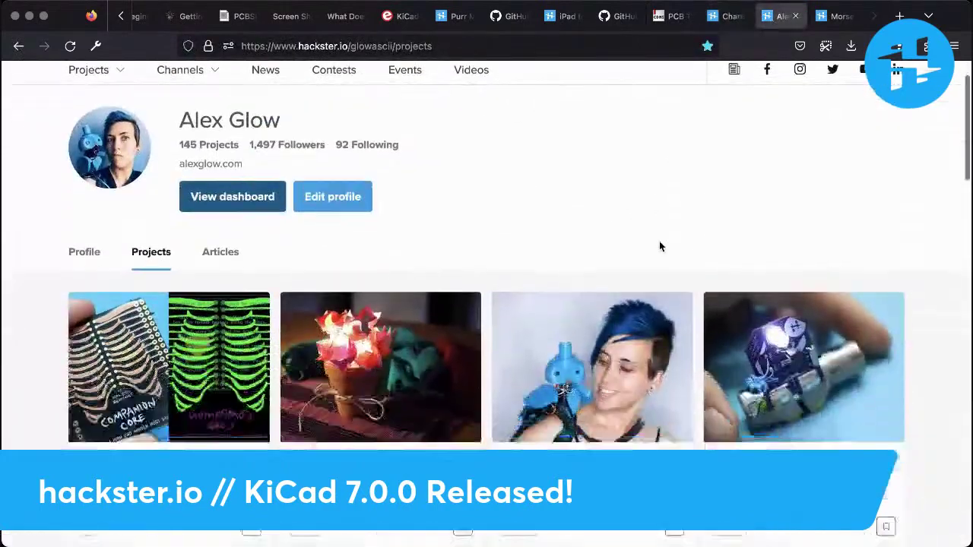
{"action": "scroll", "coordinate": [659, 242], "scroll_direction": "down", "scroll_amount": 4}
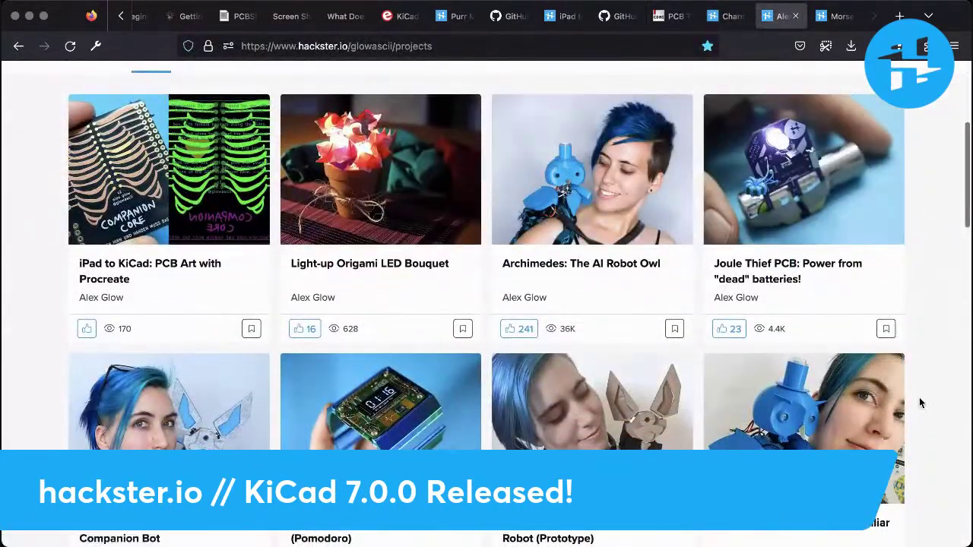
{"action": "scroll", "coordinate": [920, 403], "scroll_direction": "down", "scroll_amount": 1}
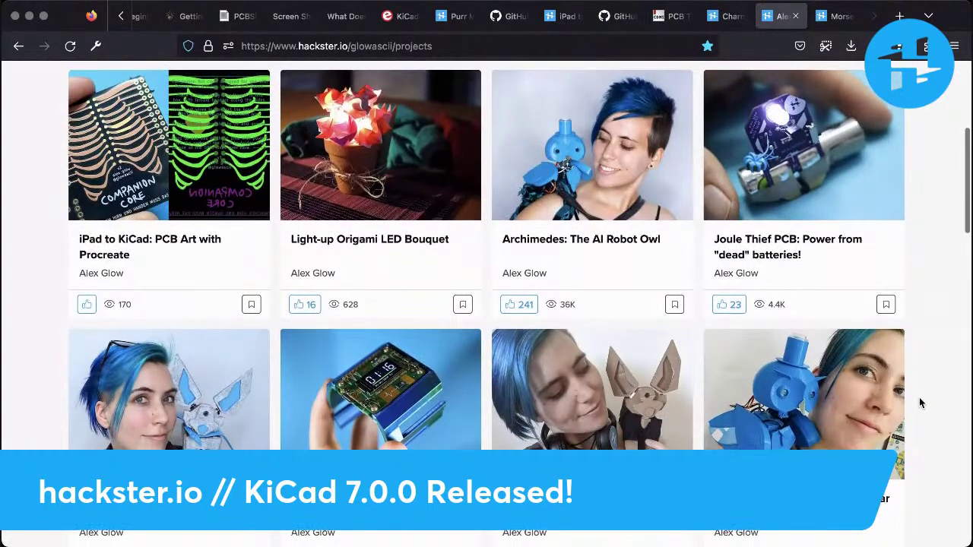
{"action": "scroll", "coordinate": [920, 403], "scroll_direction": "down", "scroll_amount": 5}
{"action": "scroll", "coordinate": [920, 403], "scroll_direction": "down", "scroll_amount": 4}
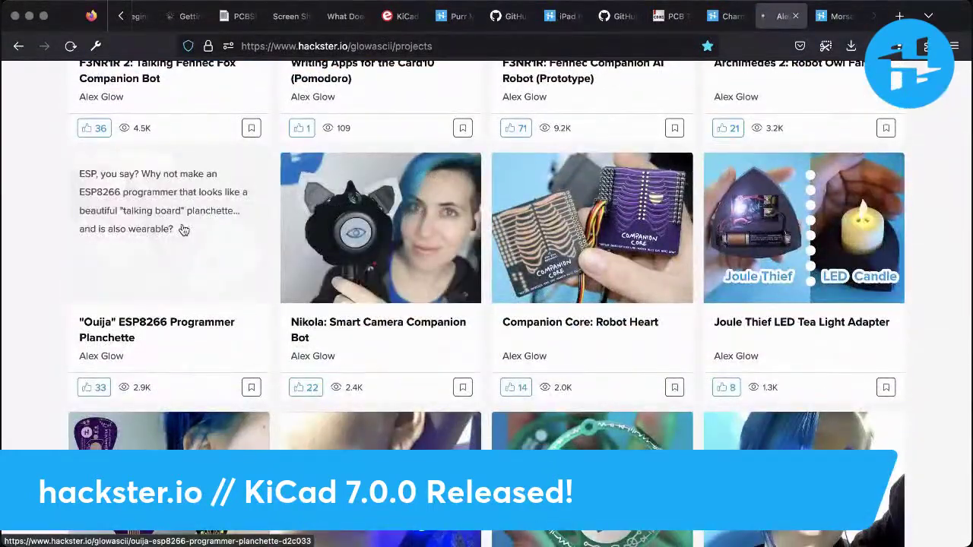
Look over the Ouija ESP8266 Programmer Planchette project page, dismissing the Project admin panel
{"action": "left_click", "coordinate": [183, 229]}
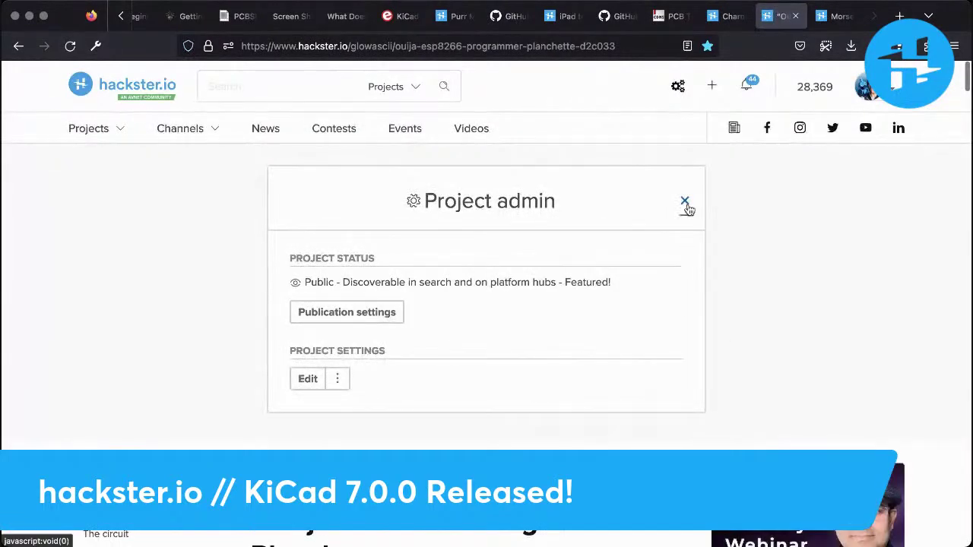
{"action": "left_click", "coordinate": [685, 202]}
{"action": "scroll", "coordinate": [654, 386], "scroll_direction": "down", "scroll_amount": 2}
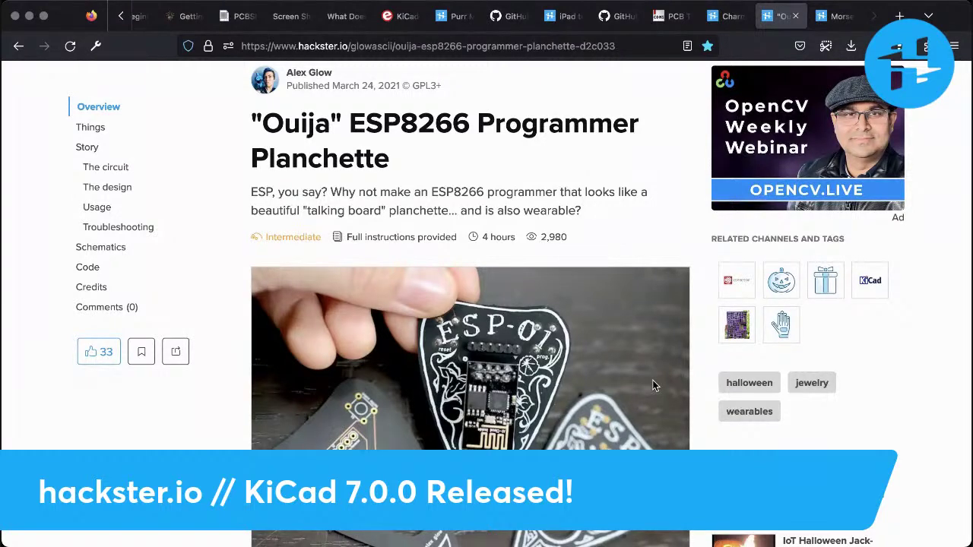
{"action": "scroll", "coordinate": [652, 386], "scroll_direction": "down", "scroll_amount": 4}
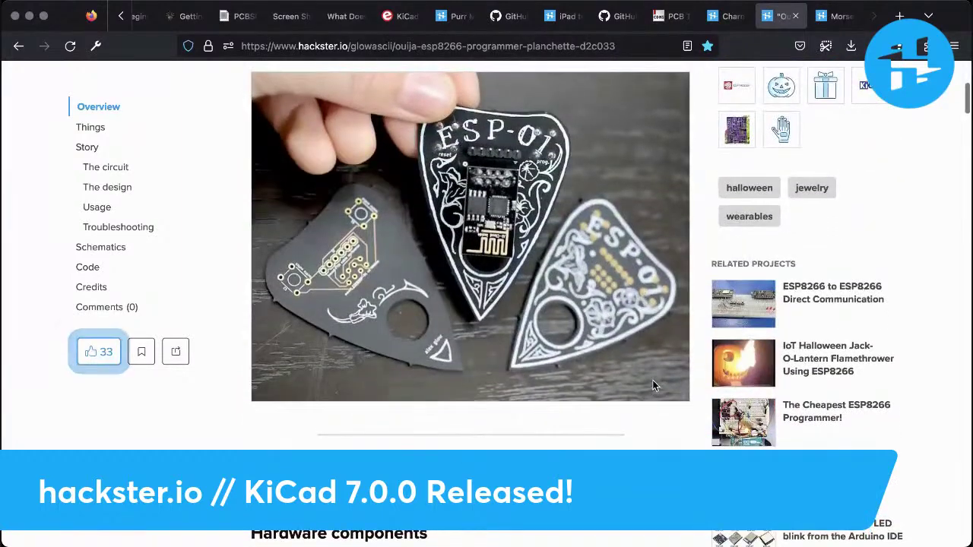
View the Morse Code Trainer project, then go back to the KiCad 7.0.0 release post
{"action": "left_click", "coordinate": [841, 16]}
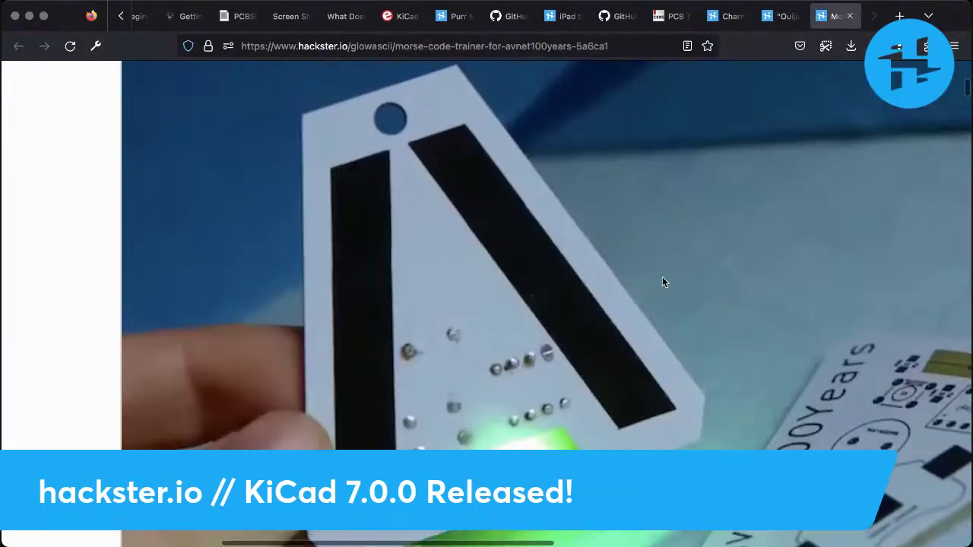
{"action": "scroll", "coordinate": [819, 170], "scroll_direction": "up", "scroll_amount": 6}
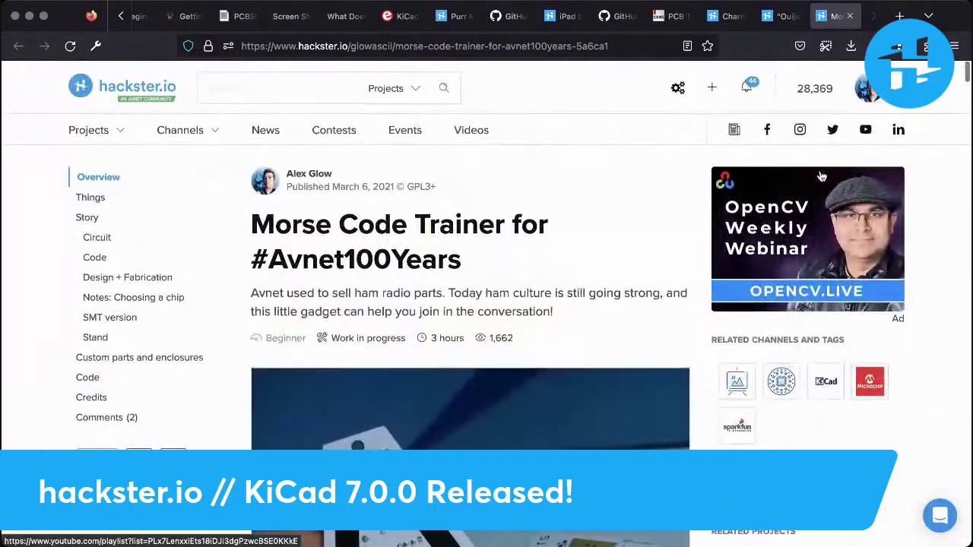
{"action": "scroll", "coordinate": [190, 23], "scroll_direction": "up", "scroll_amount": 2}
{"action": "left_click", "coordinate": [171, 23]}
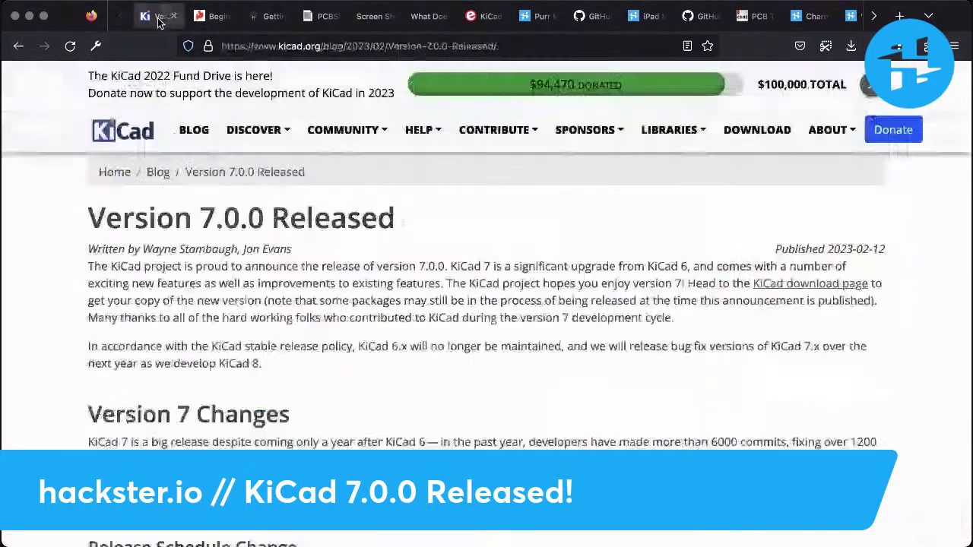